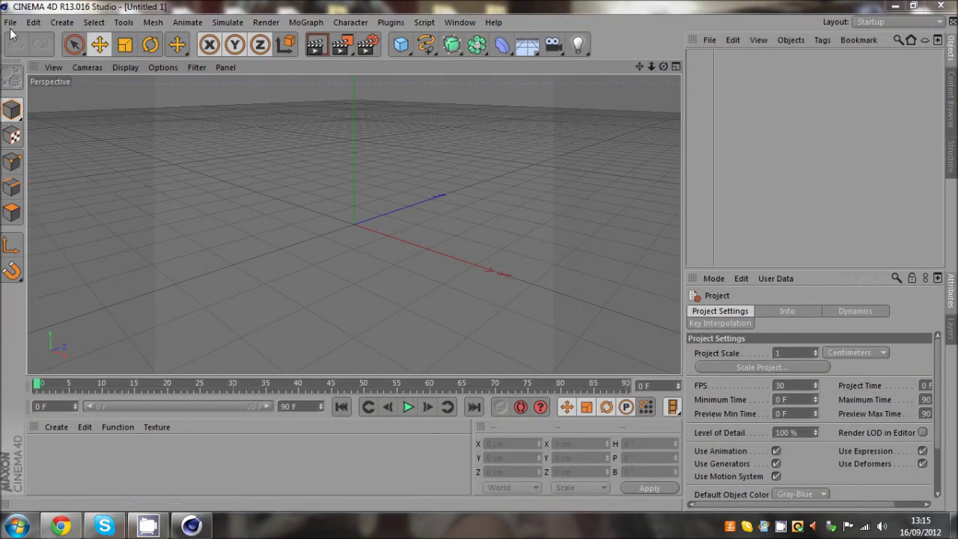
Open the Content Browser
click(473, 24)
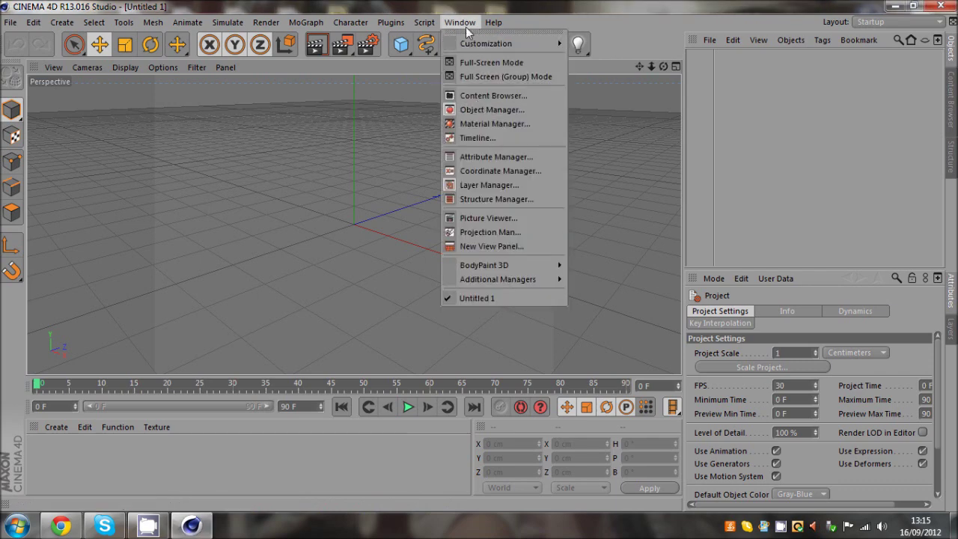
click(488, 97)
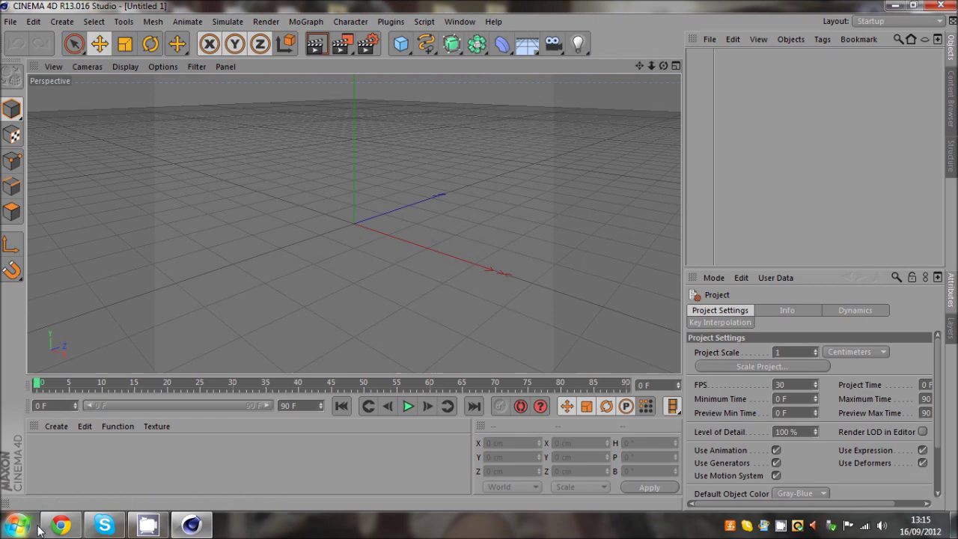
Switch to Chrome to check the YouTube upload page of the rigging tutorial, and return to Cinema 4D
click(52, 530)
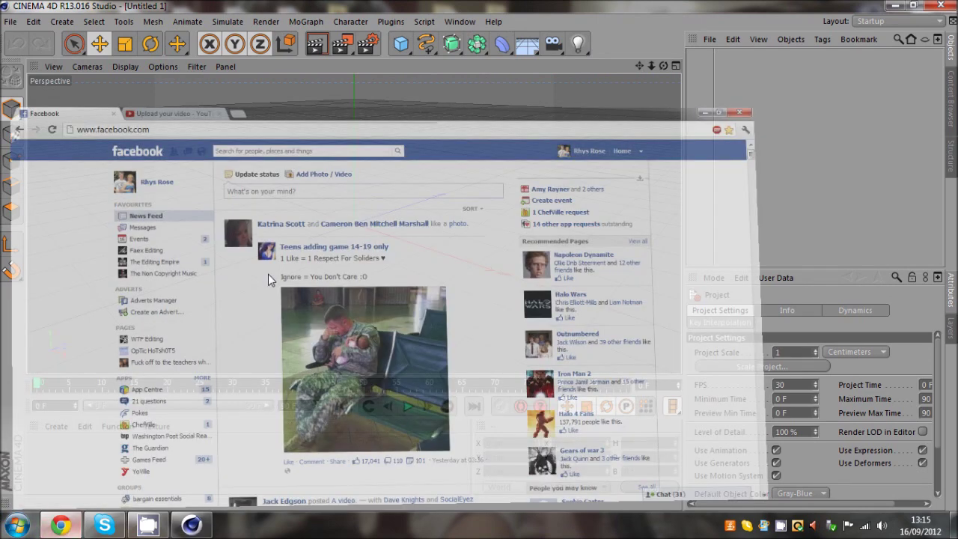
click(201, 8)
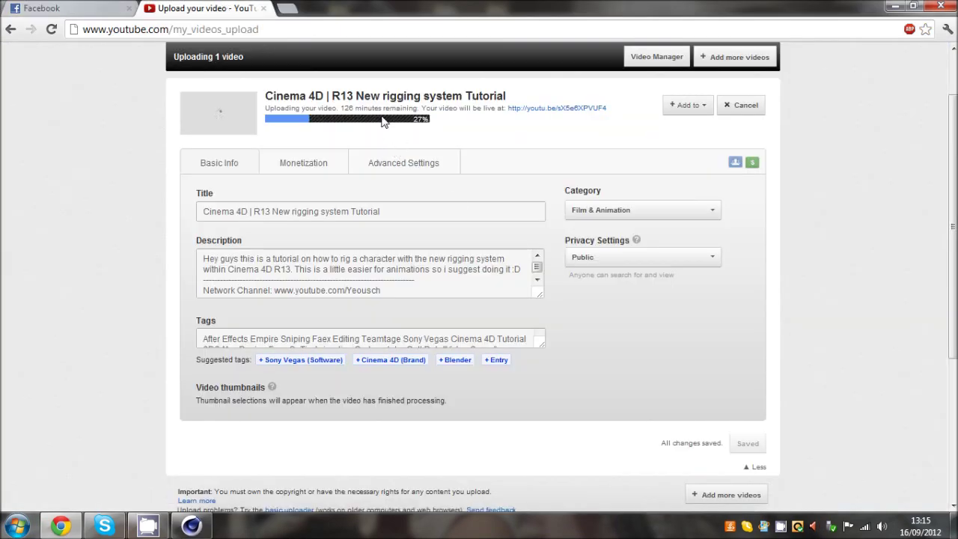
click(910, 5)
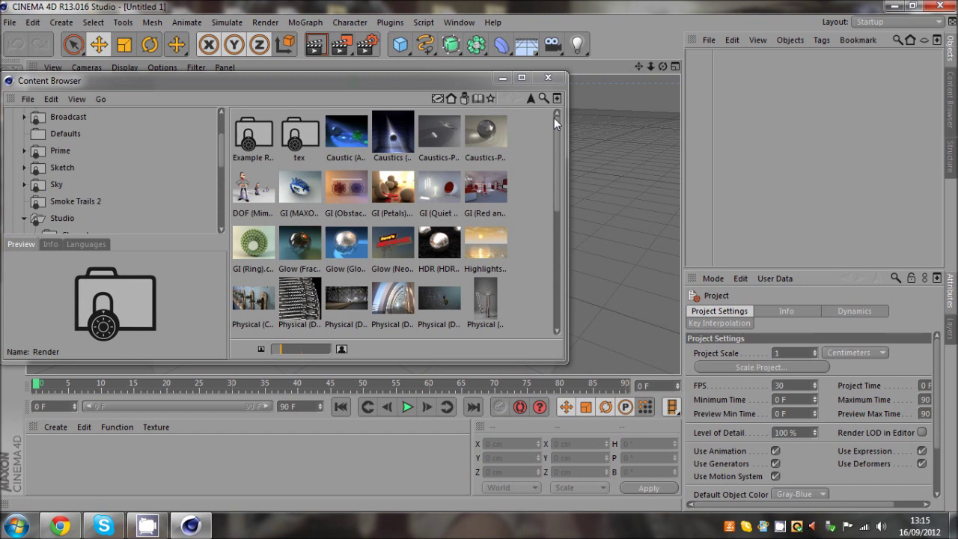
Browse the preset library's Visualize folders, including Cameras, Environments and Objects, and the User folder for a character model
click(26, 220)
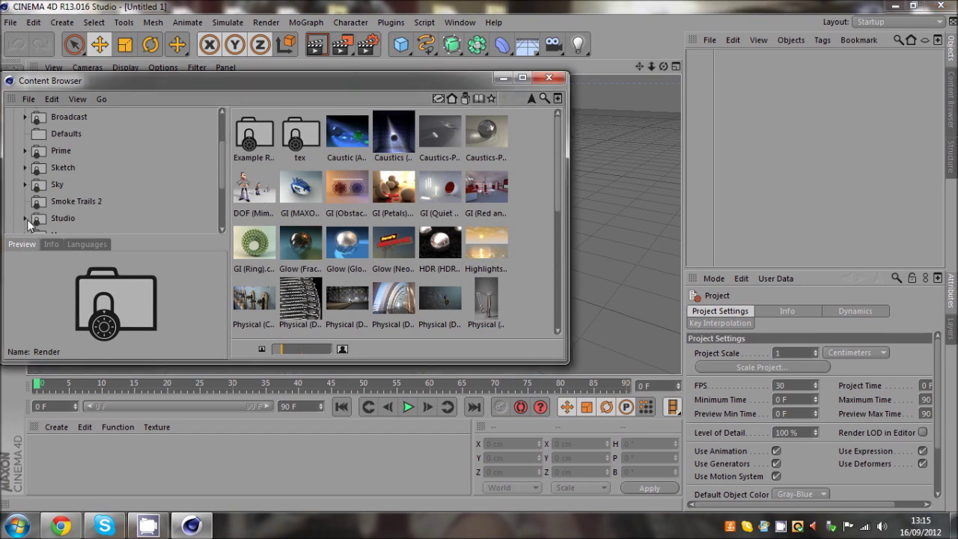
scroll(62, 193, down, 2)
click(24, 167)
click(66, 194)
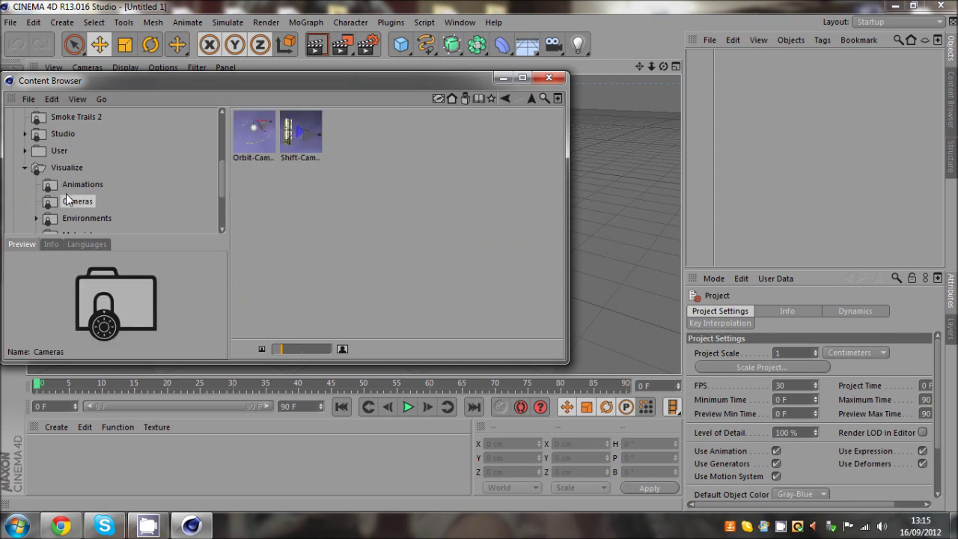
click(66, 187)
click(66, 200)
click(66, 217)
scroll(66, 217, down, 3)
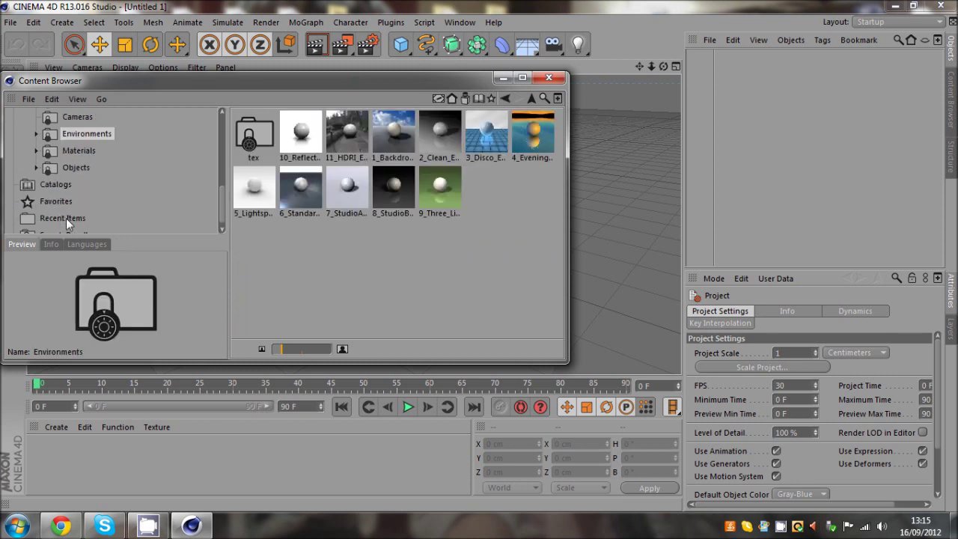
click(77, 167)
scroll(45, 176, up, 3)
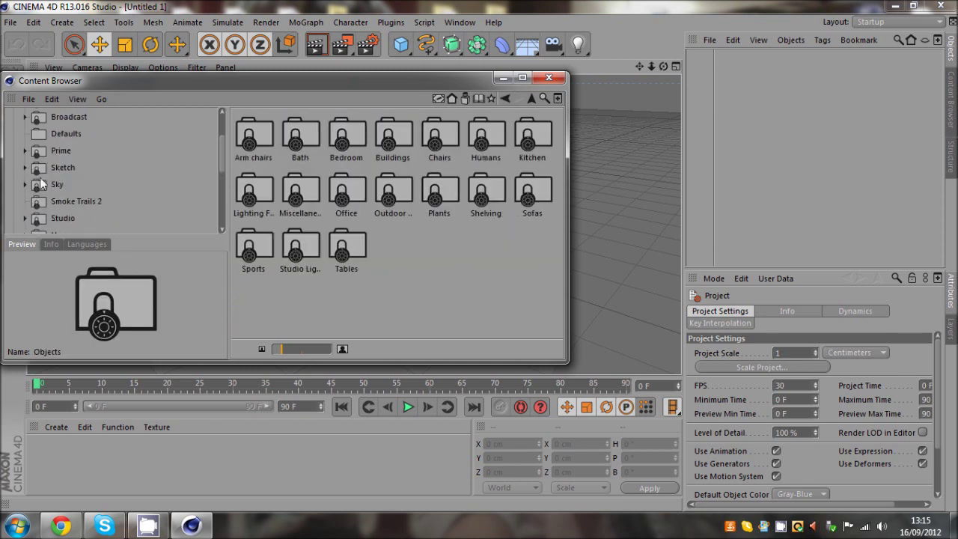
scroll(26, 225, down, 3)
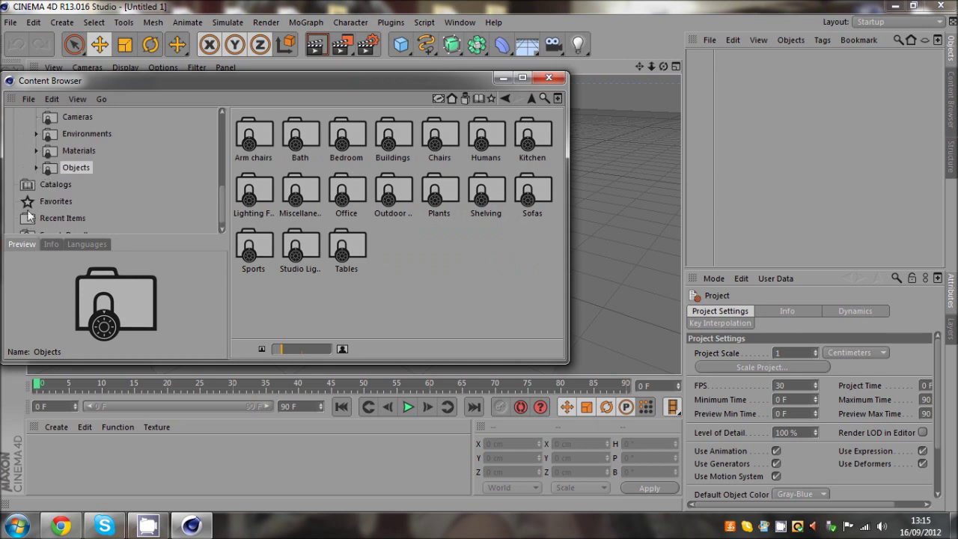
scroll(35, 154, up, 2)
click(37, 167)
click(25, 150)
click(57, 150)
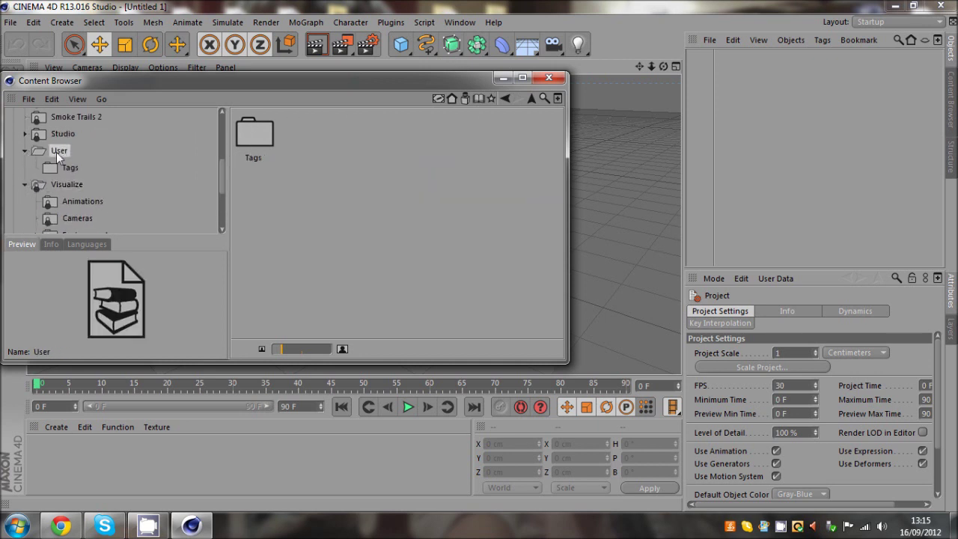
Load CA Builder (biped - Rigged Skeleton).c4d from the Studio library's Character folder into the scene and minimize the Content Browser
click(63, 133)
click(25, 133)
click(69, 151)
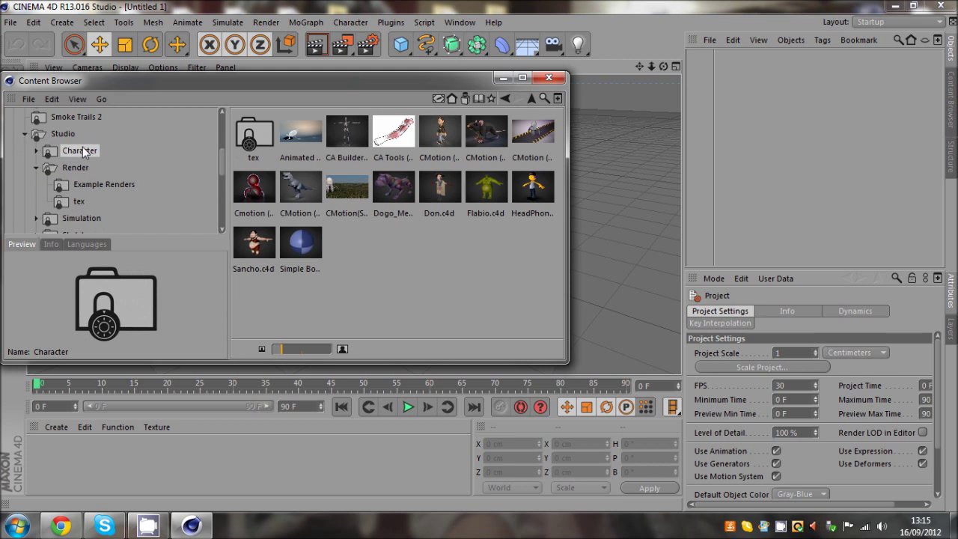
click(358, 137)
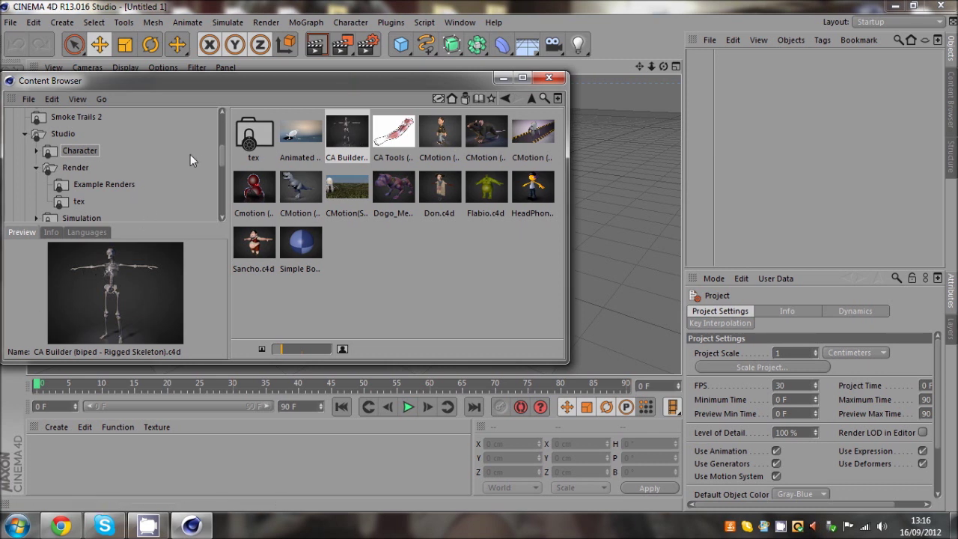
drag(128, 80, 157, 89)
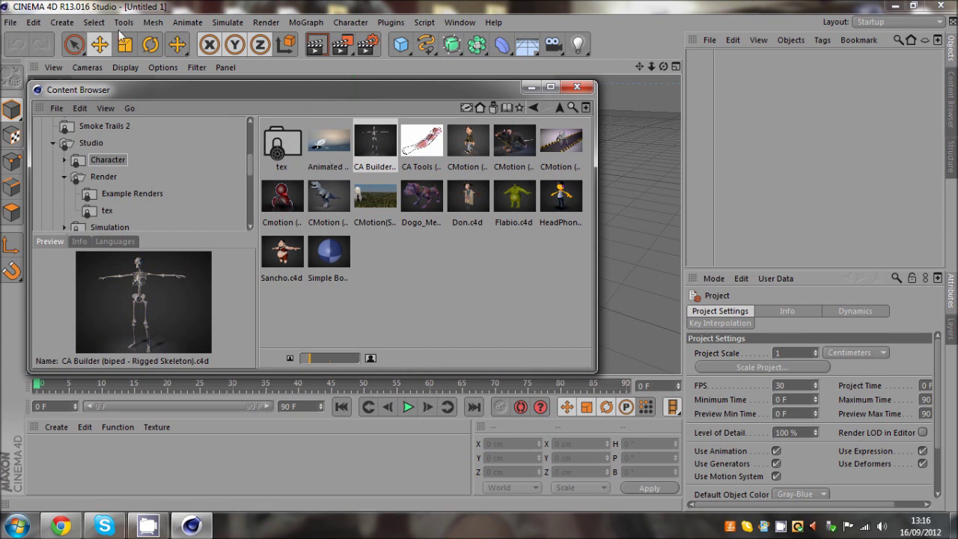
click(529, 87)
click(720, 90)
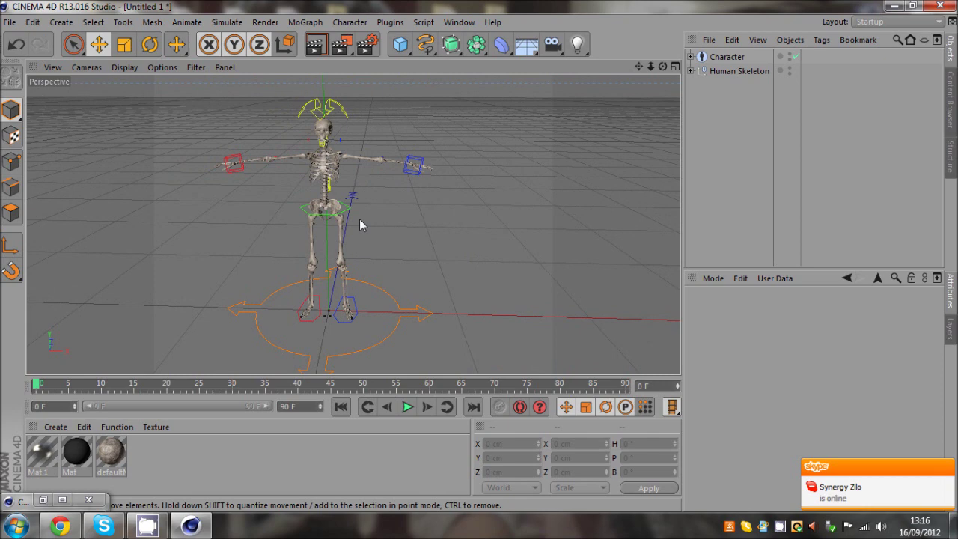
Dismiss the online updater and try rotating the skeleton's blue hand controller
click(565, 161)
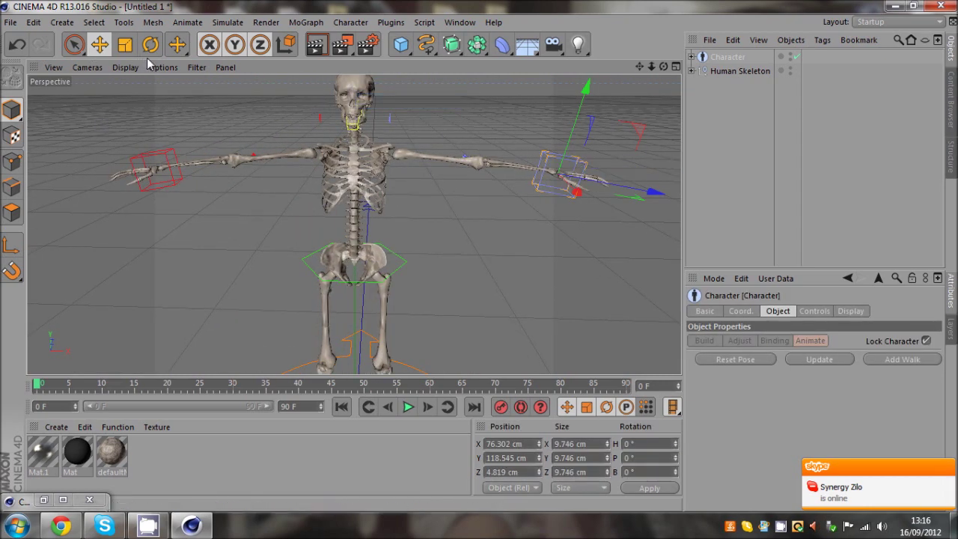
key(e)
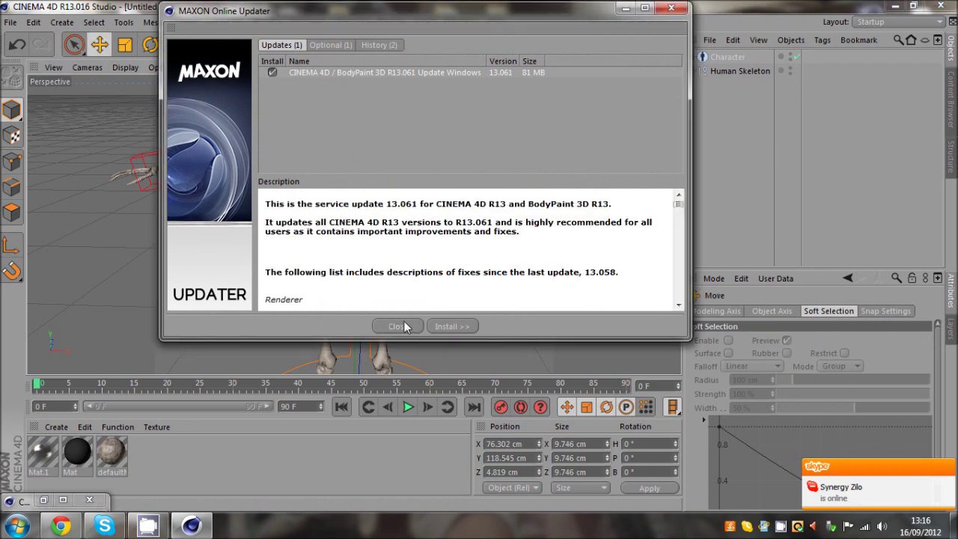
click(405, 327)
click(151, 44)
drag(599, 141, 603, 196)
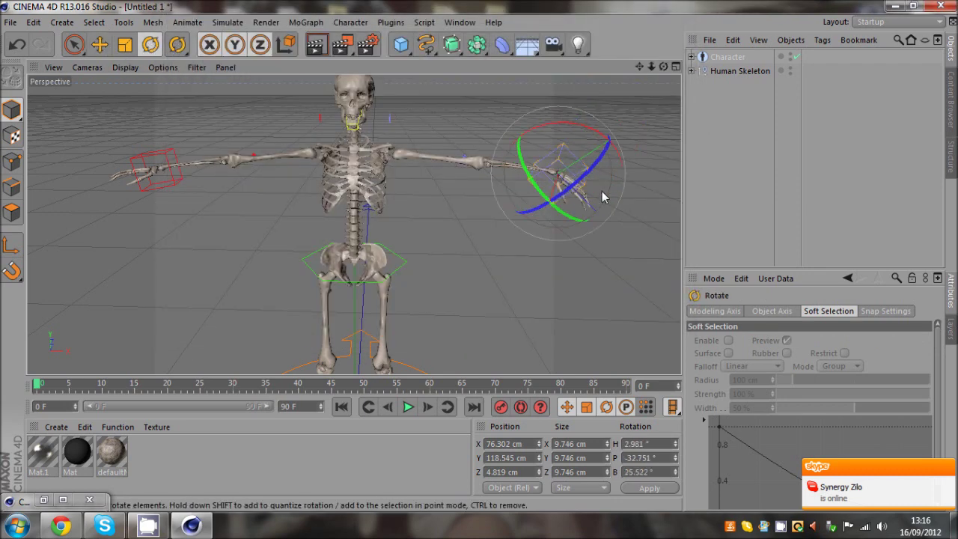
key(ctrl+z)
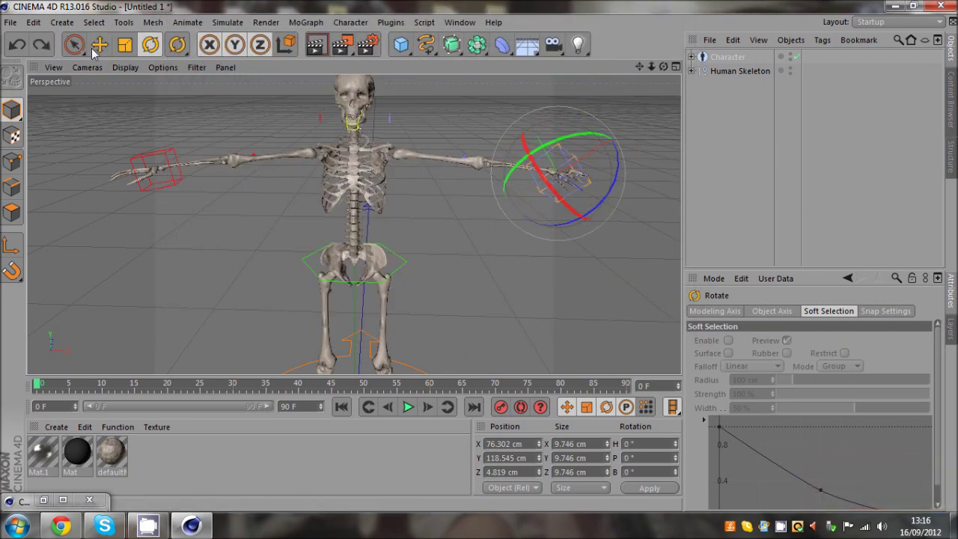
Move the blue hand controller to try out the arm rig, and undo the last move
click(96, 48)
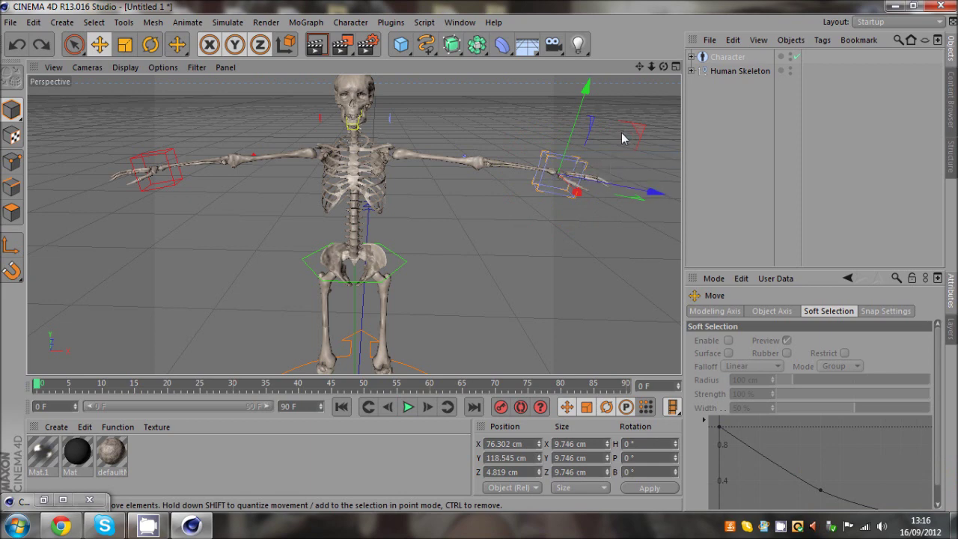
drag(612, 185, 499, 185)
drag(664, 68, 481, 259)
drag(387, 239, 171, 182)
drag(664, 67, 481, 261)
drag(419, 133, 474, 138)
key(ctrl+z)
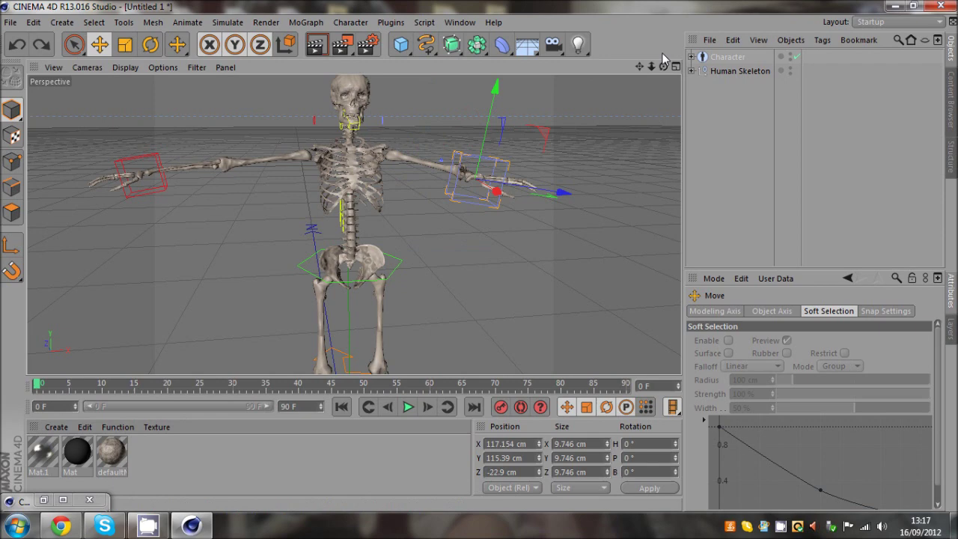
Render the active view to preview the rigged skeleton, and inspect it from other angles
mouse_move(663, 68)
mouse_down()
mouse_move(479, 255)
mouse_move(645, 69)
mouse_up()
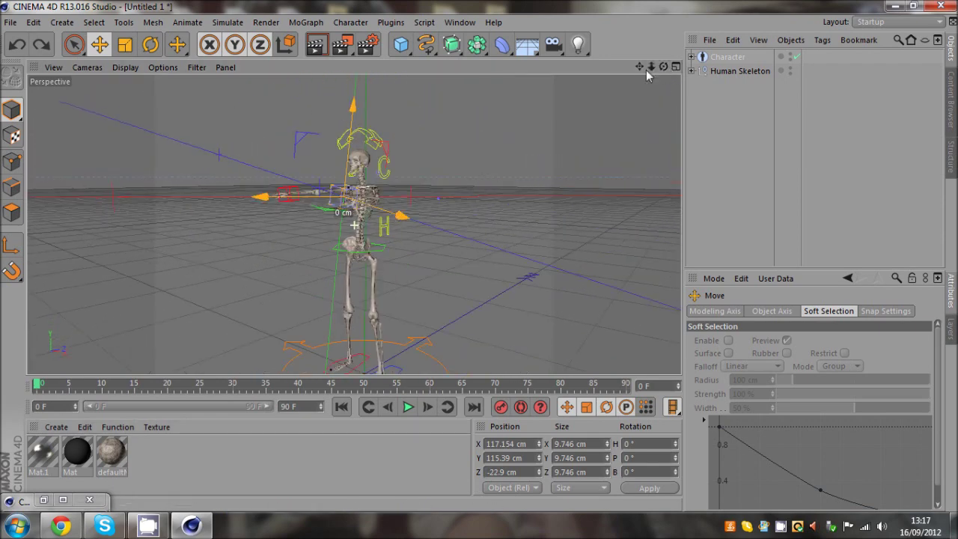
click(315, 44)
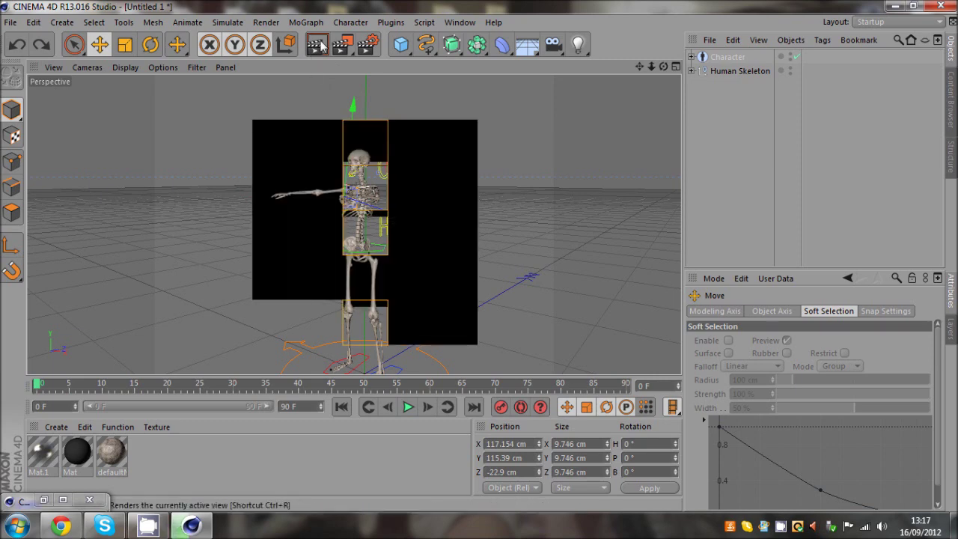
click(709, 126)
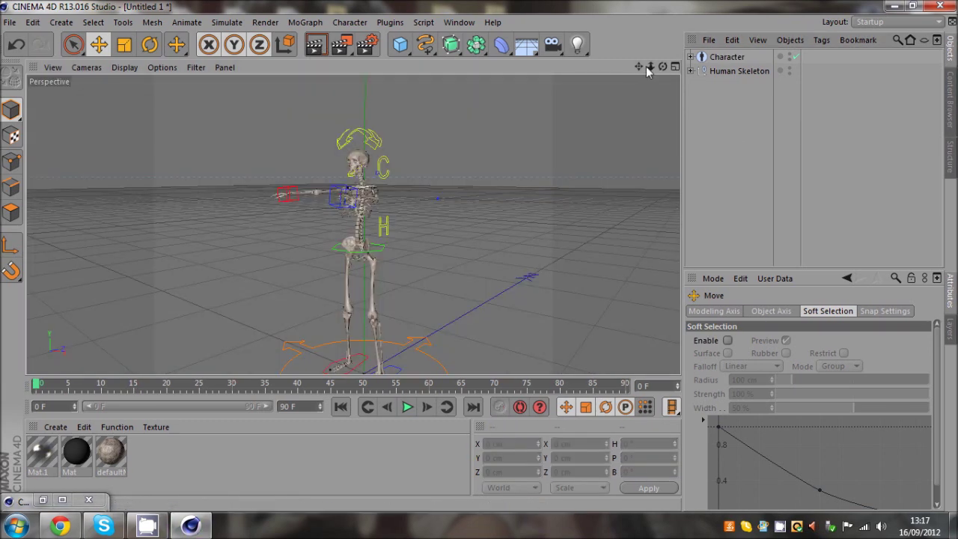
mouse_move(664, 67)
mouse_down()
mouse_move(478, 255)
mouse_move(664, 67)
mouse_up()
mouse_move(401, 222)
mouse_down()
mouse_move(400, 188)
mouse_move(452, 198)
mouse_up()
click(689, 111)
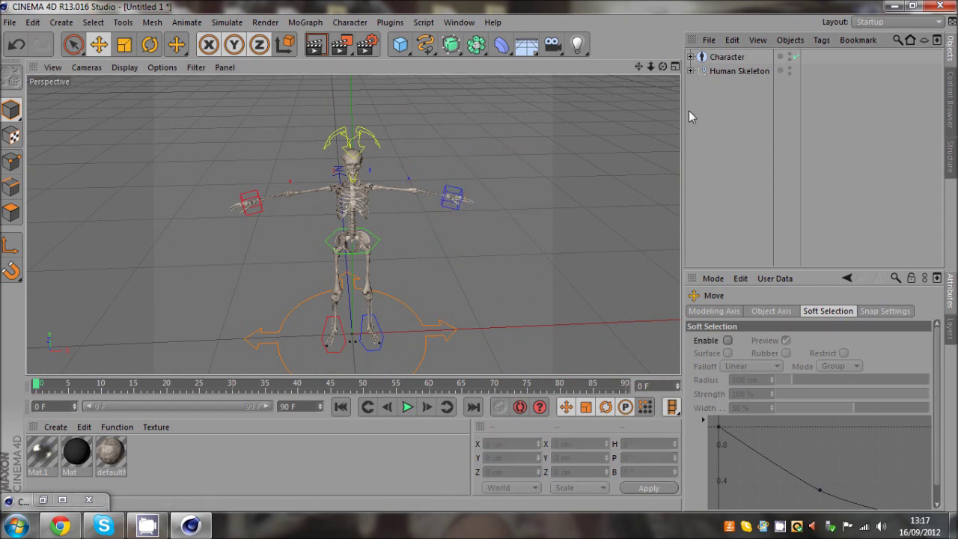
Inspect the Human Skeleton hierarchy down to the Parts group under Mesh_Parts
click(690, 71)
click(698, 85)
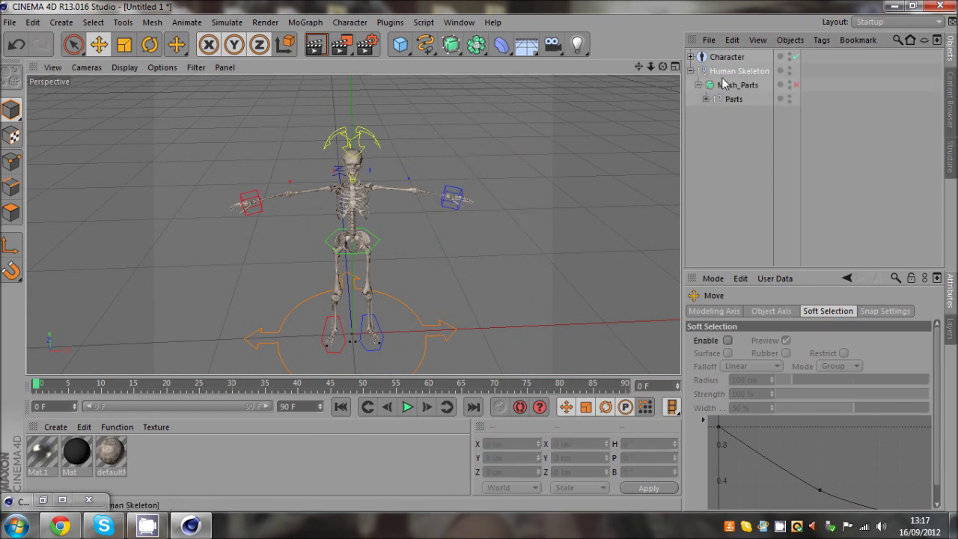
click(737, 84)
key(Delete)
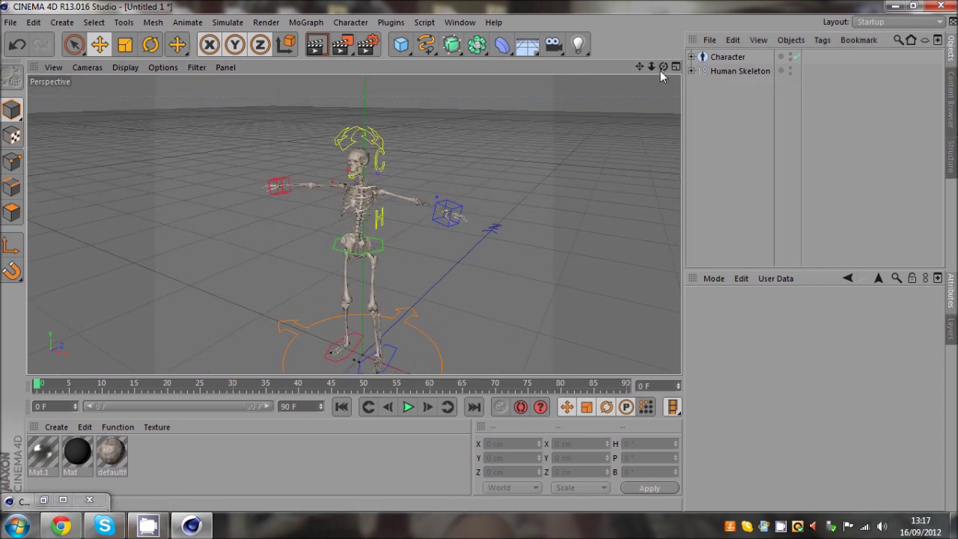
click(737, 71)
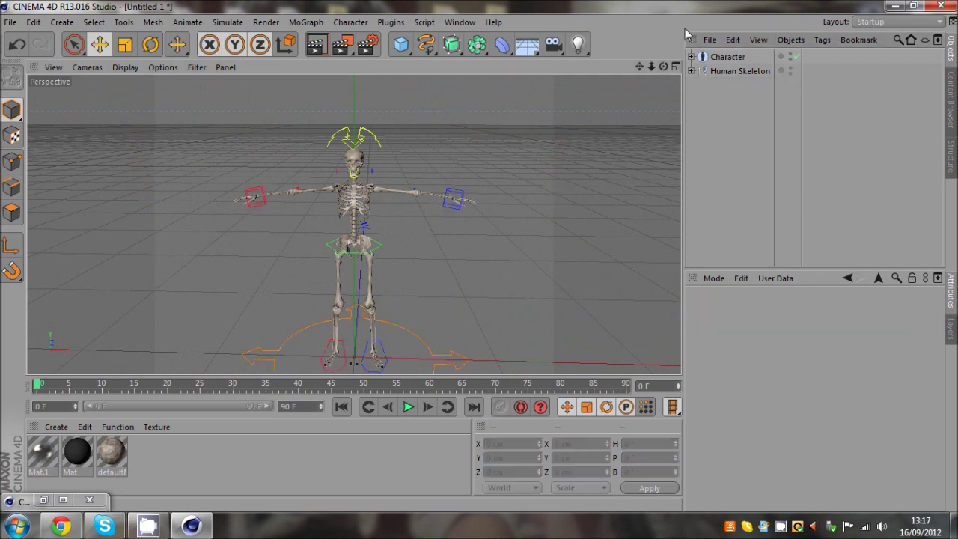
Delete the Character rig object and the Skin deformer inside the skeleton's Parts group
click(725, 58)
key(Delete)
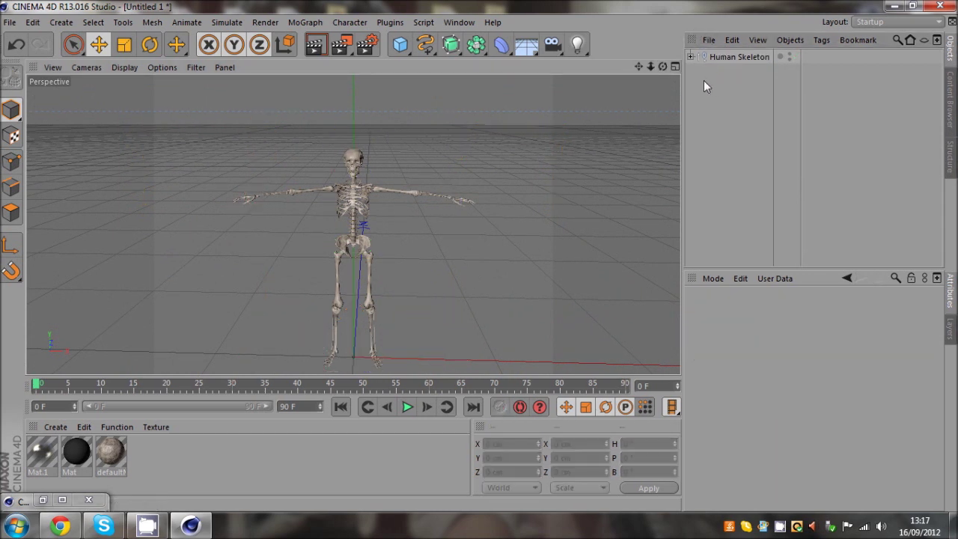
click(690, 57)
click(706, 85)
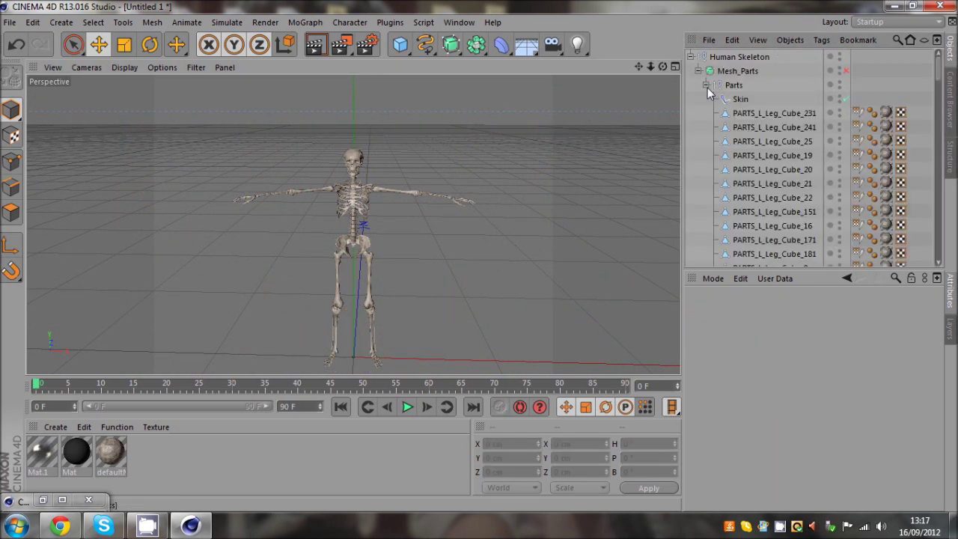
click(739, 99)
key(Delete)
Enable the Mesh_Parts HyperNURBS and toggle it to compare the smoothing on the rib cage
click(744, 103)
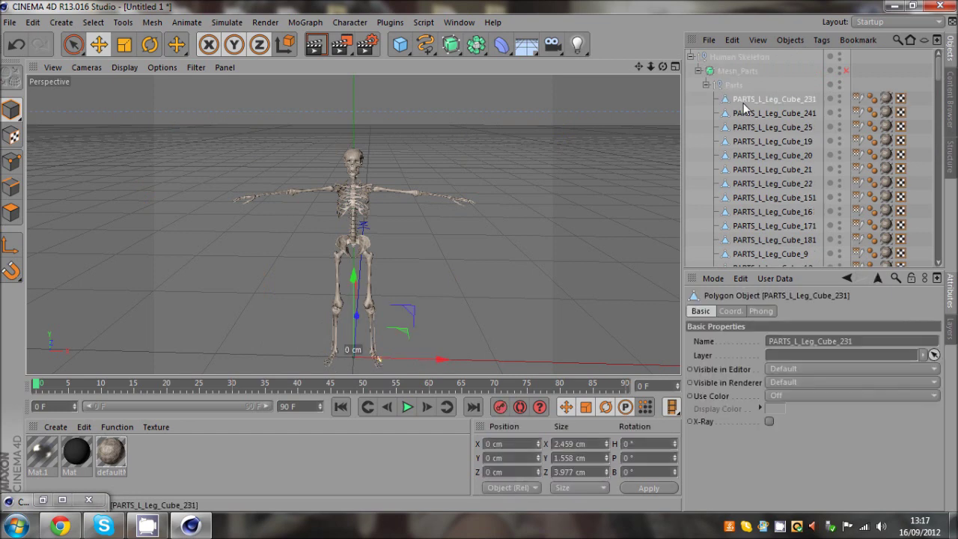
click(749, 72)
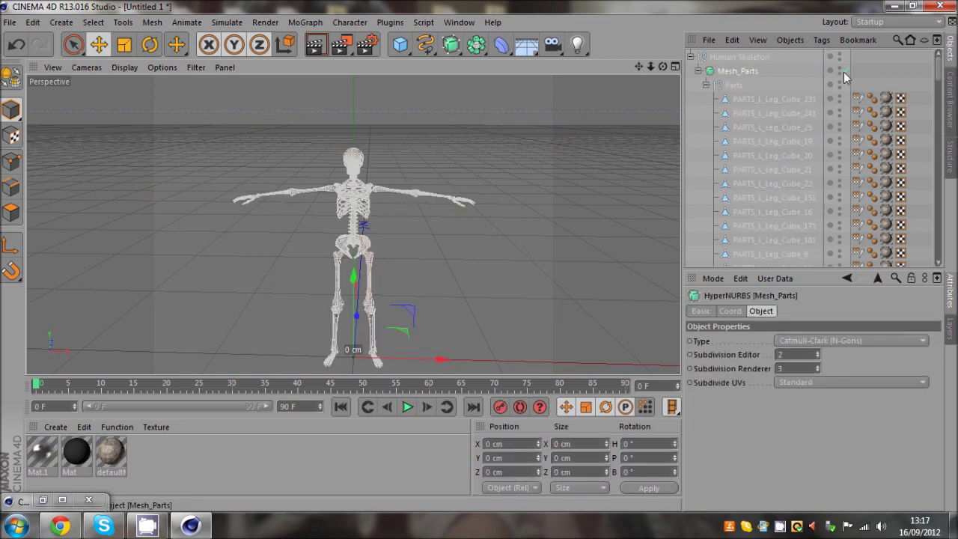
click(700, 137)
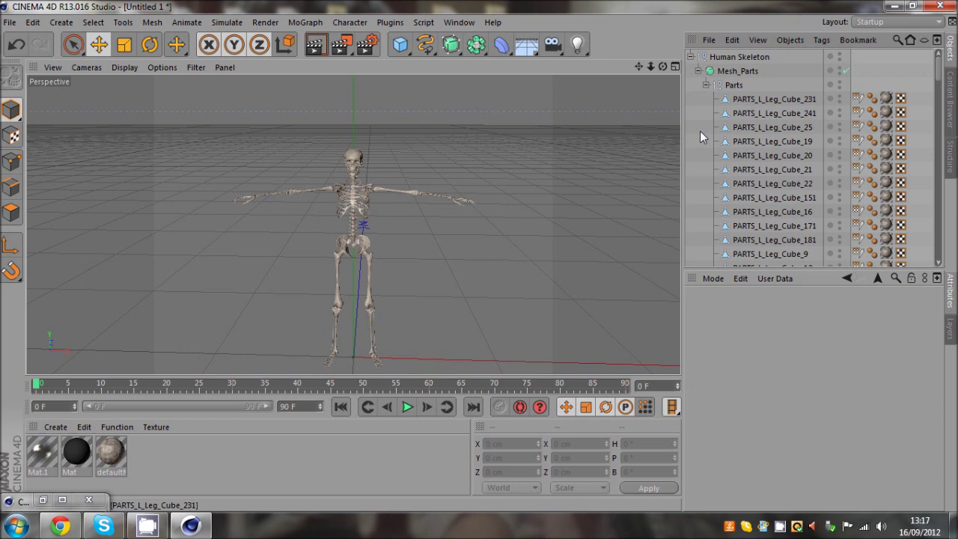
scroll(385, 229, up, 6)
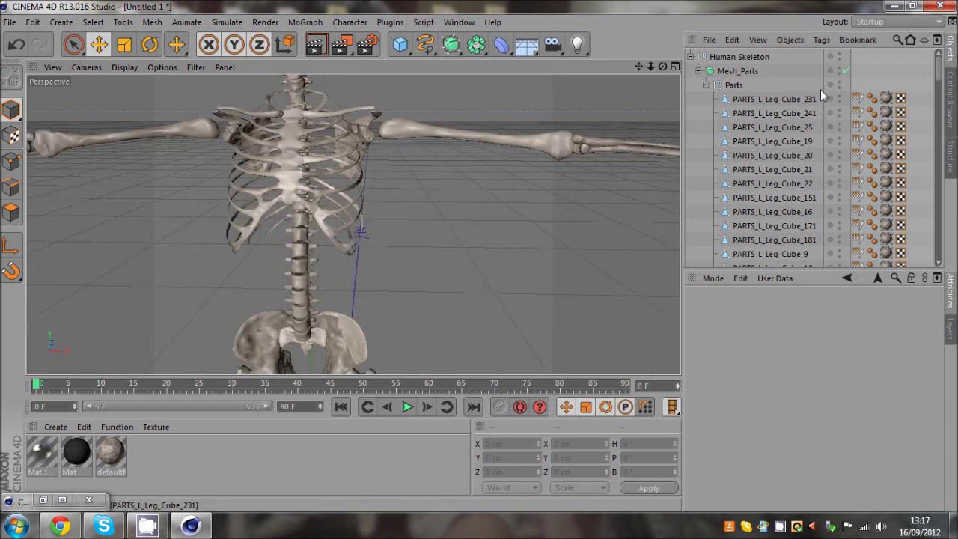
click(845, 70)
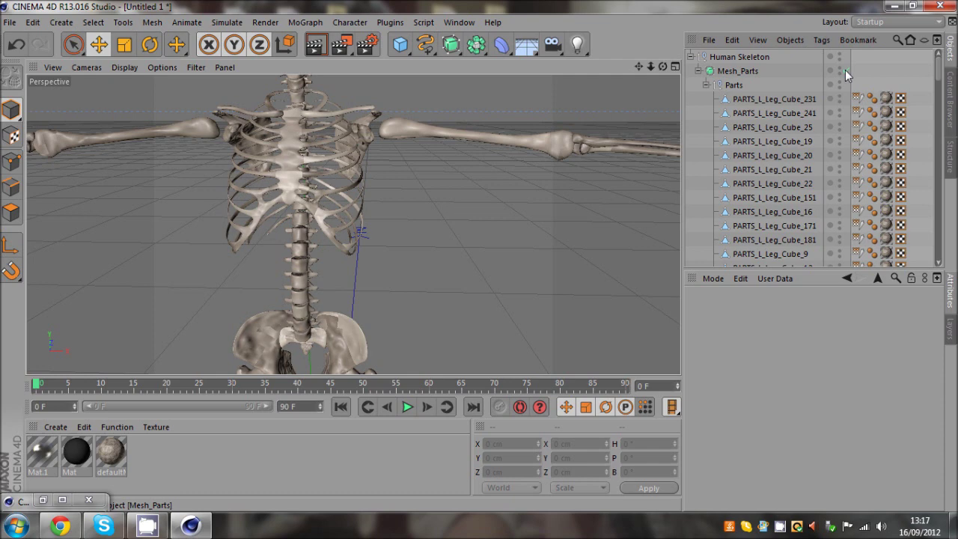
Disable the Mesh_Parts HyperNURBS and delete the Weight tags from all objects in the Parts group
click(845, 69)
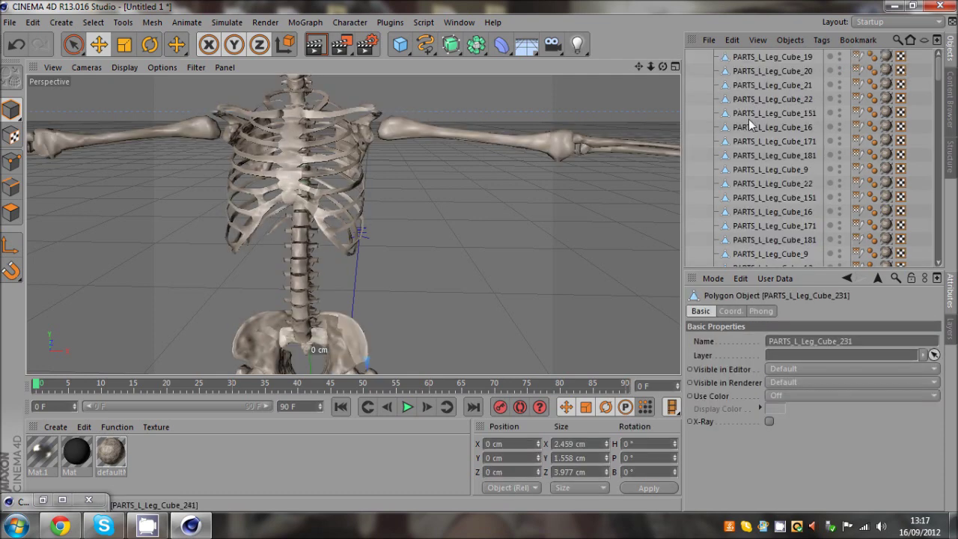
scroll(776, 164, down, 20)
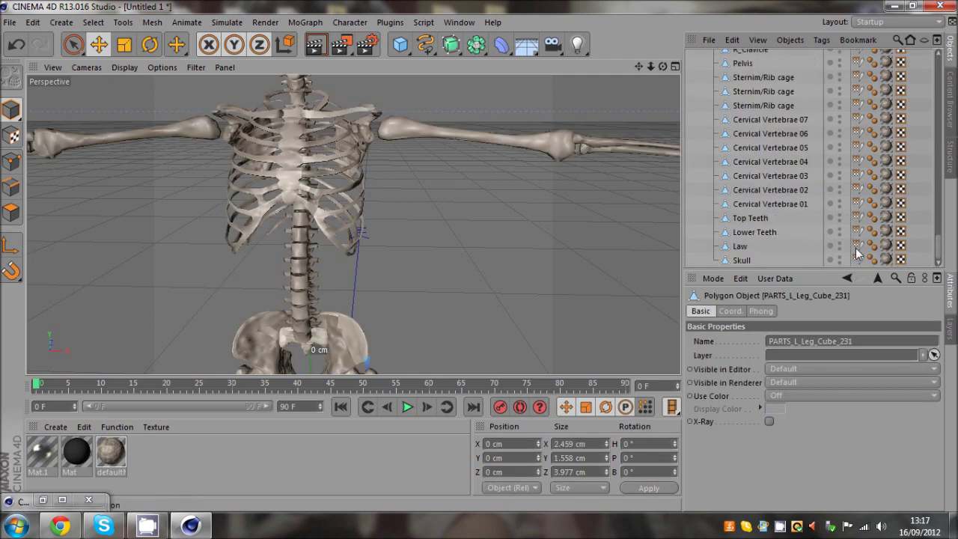
click(856, 248)
scroll(855, 224, up, 20)
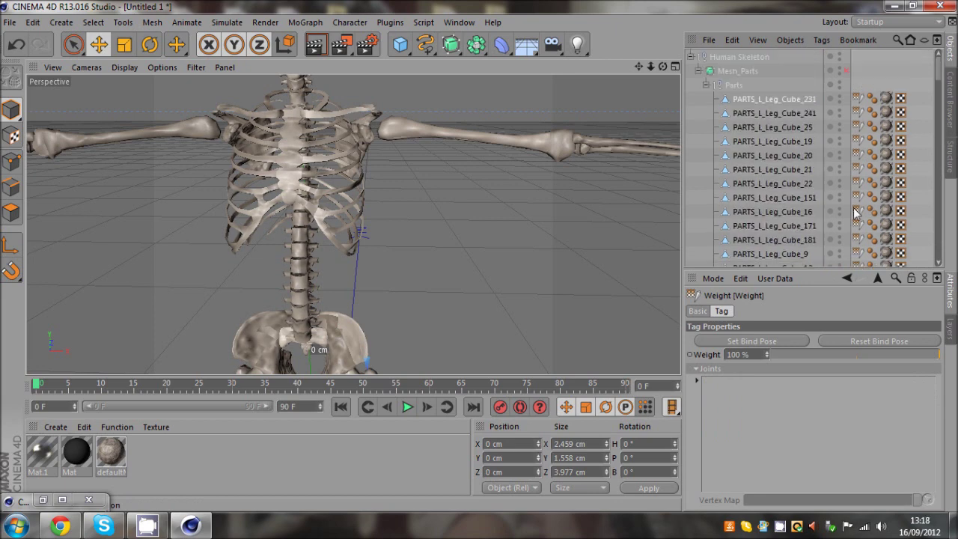
shift+click(861, 98)
key(Delete)
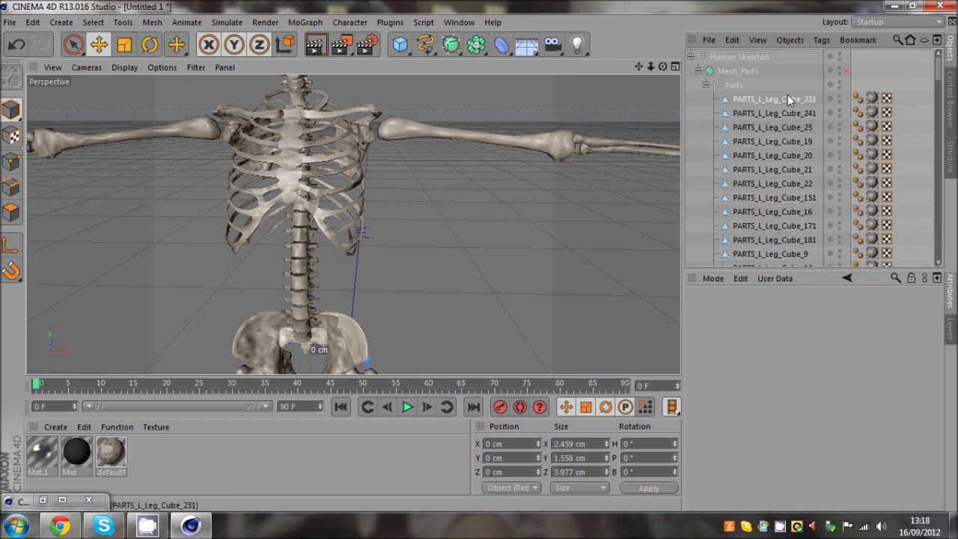
Select every polygon object in the Parts group, from PARTS_L_Leg_Cube_231 through Skull, and merge them into one mesh, removing the originals
click(785, 98)
scroll(780, 158, down, 20)
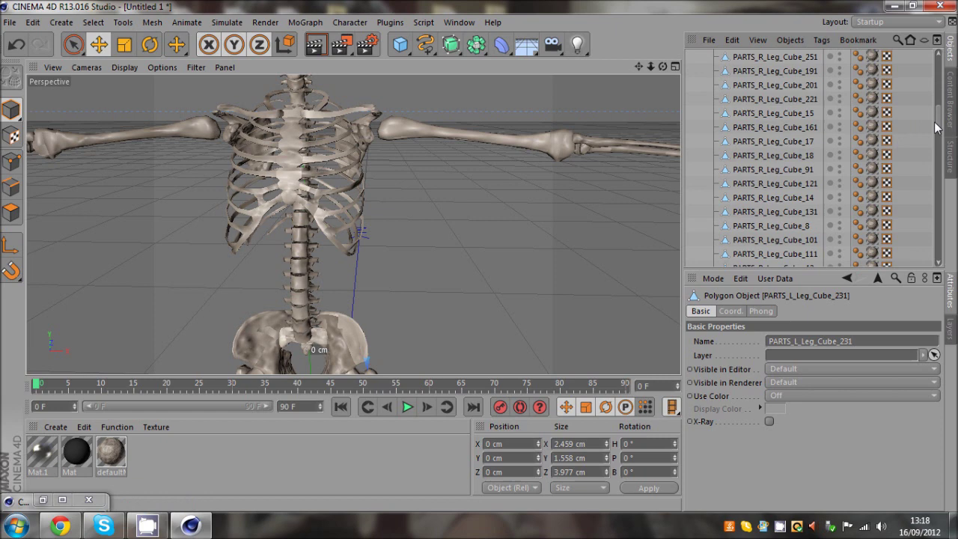
click(769, 265)
key(ctrl+a)
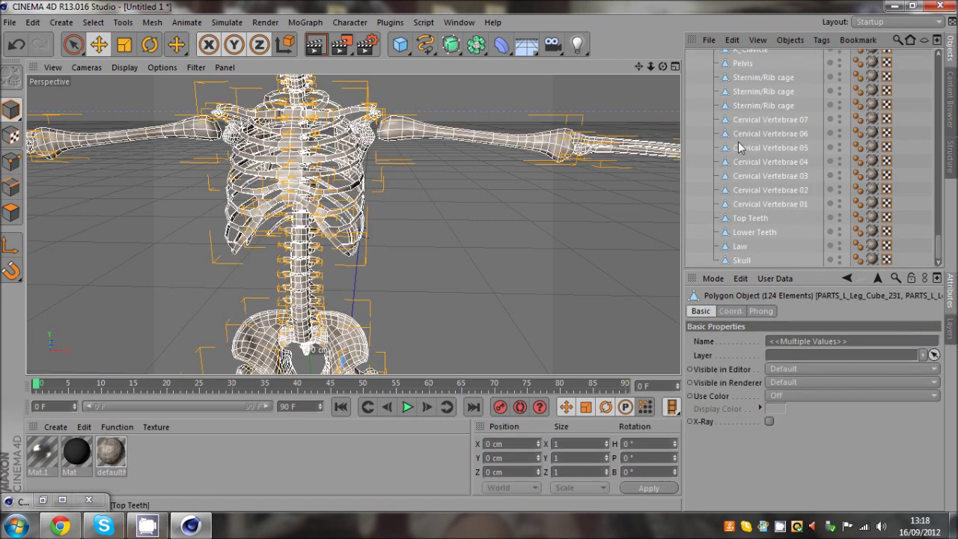
right_click(748, 260)
click(782, 343)
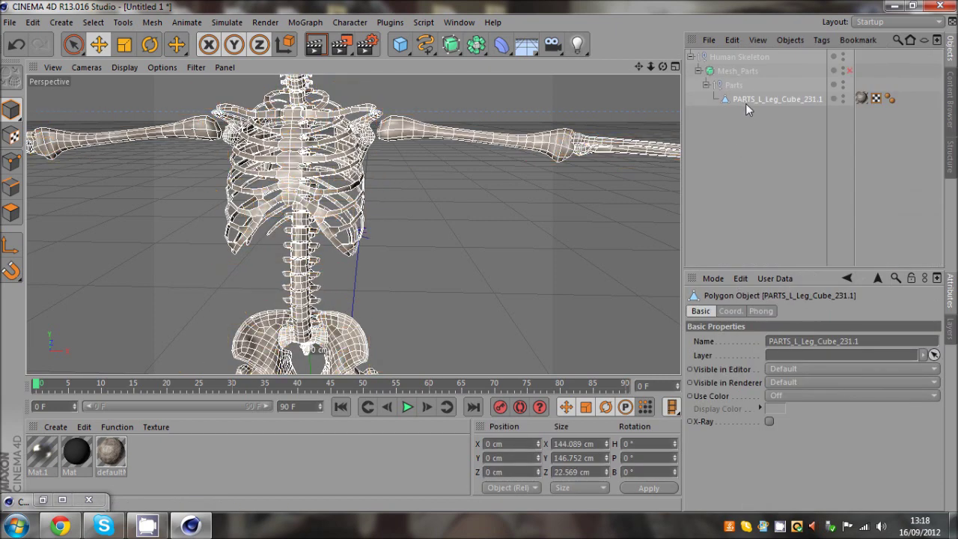
Move the merged skeleton mesh out of the Parts group to the root level and delete the Human Skeleton hierarchy
drag(753, 54, 754, 52)
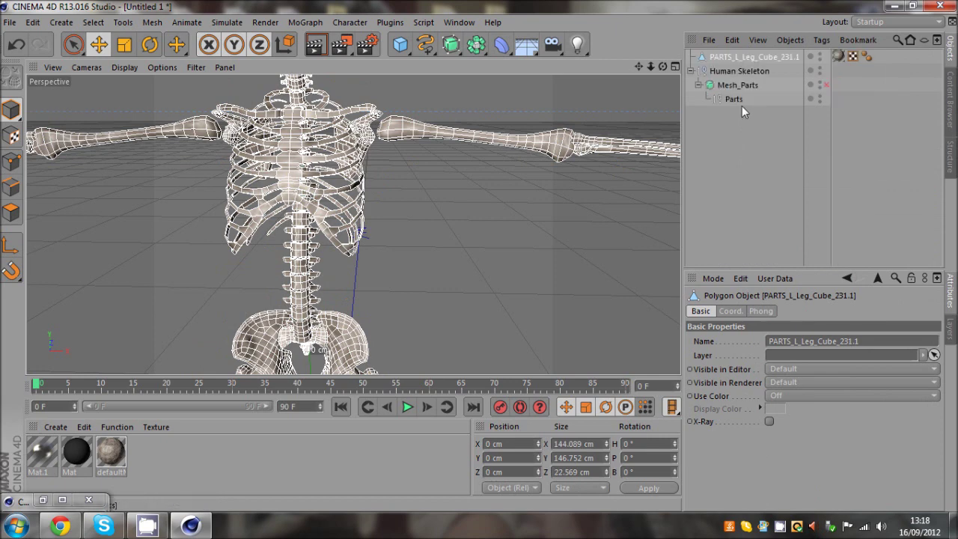
click(730, 72)
key(Delete)
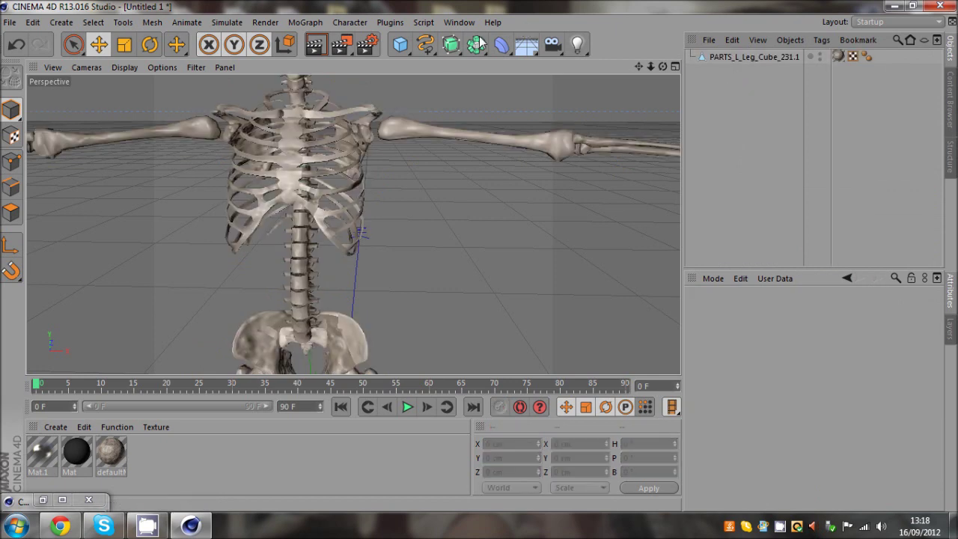
Add a HyperNURBS object, make the merged skeleton mesh its child, and collapse the group
drag(459, 47, 535, 61)
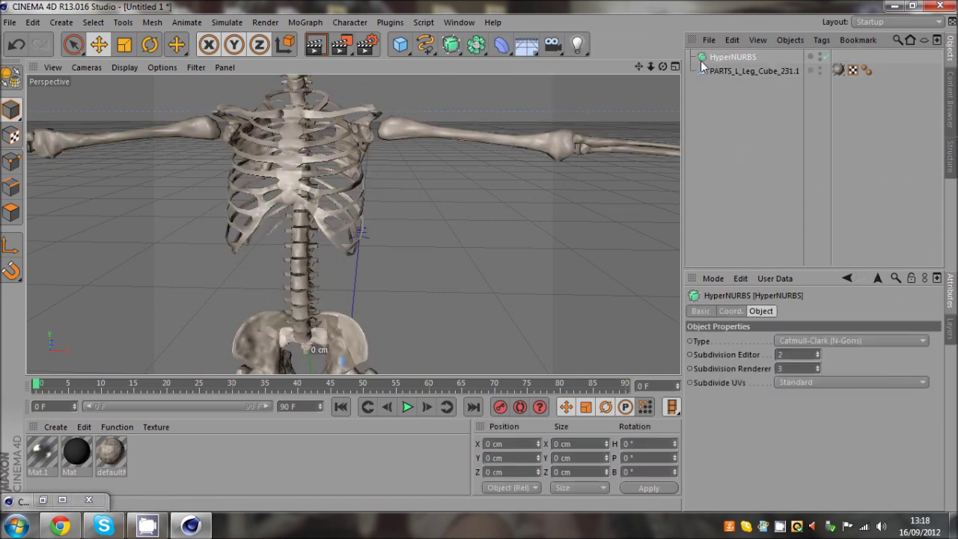
drag(713, 61, 711, 60)
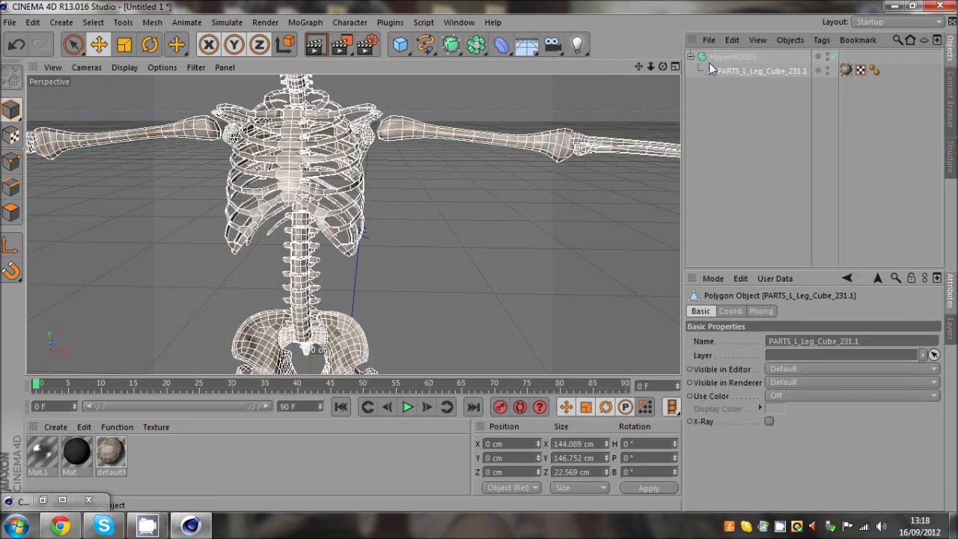
click(690, 56)
click(711, 111)
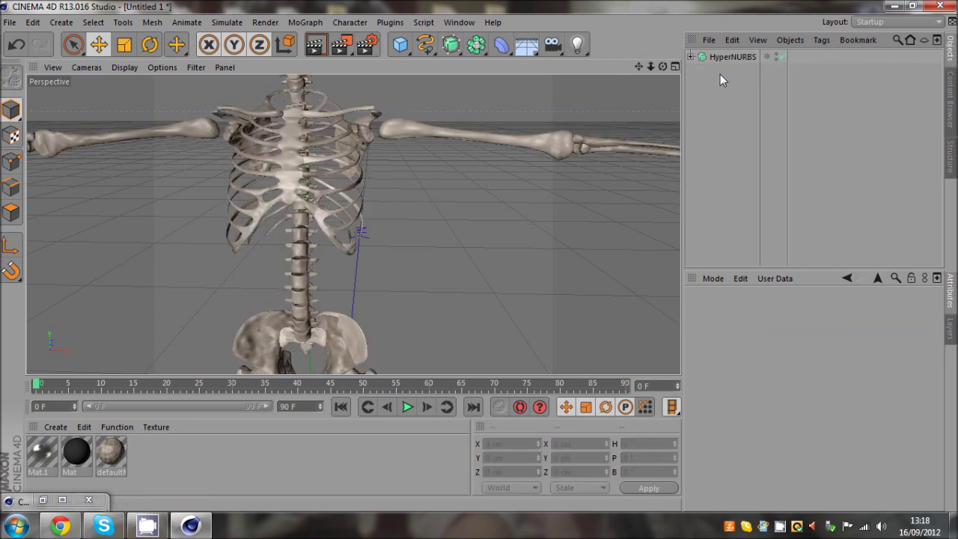
Set the HyperNURBS editor subdivision to 4 and disable the object's smoothing
click(730, 57)
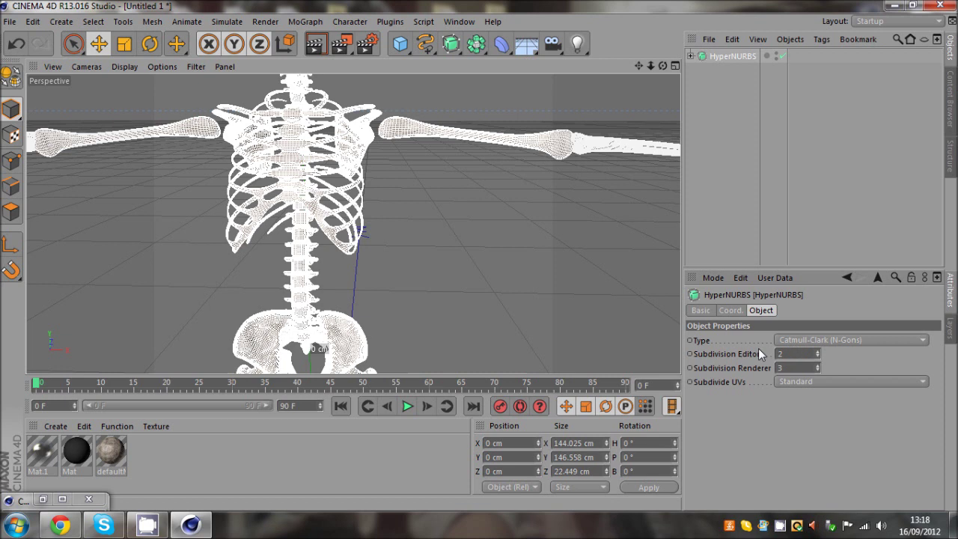
double_click(794, 356)
text(4)
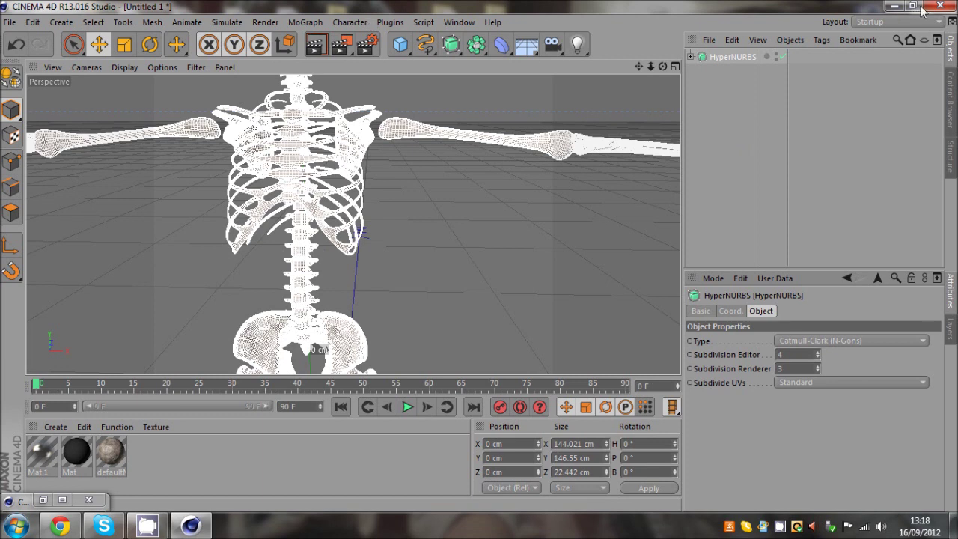
click(192, 202)
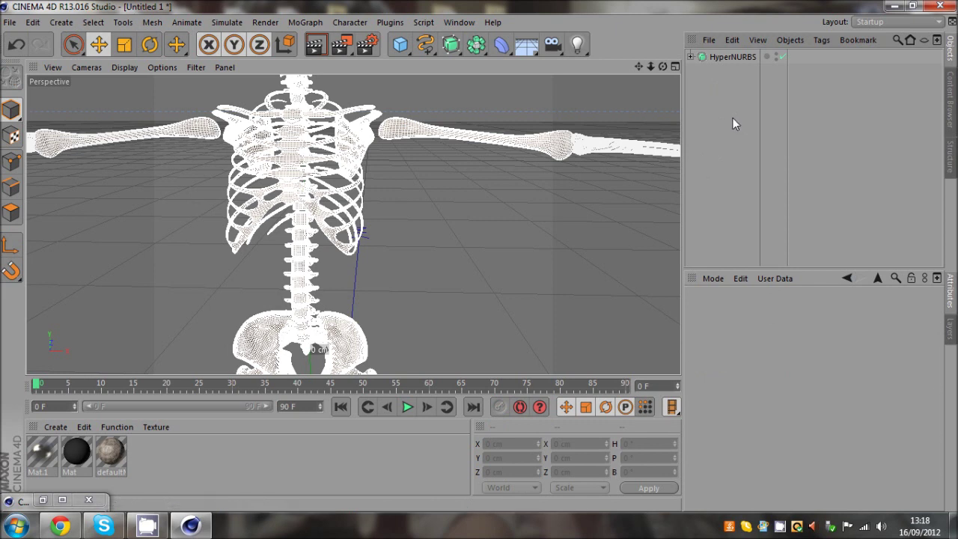
click(782, 56)
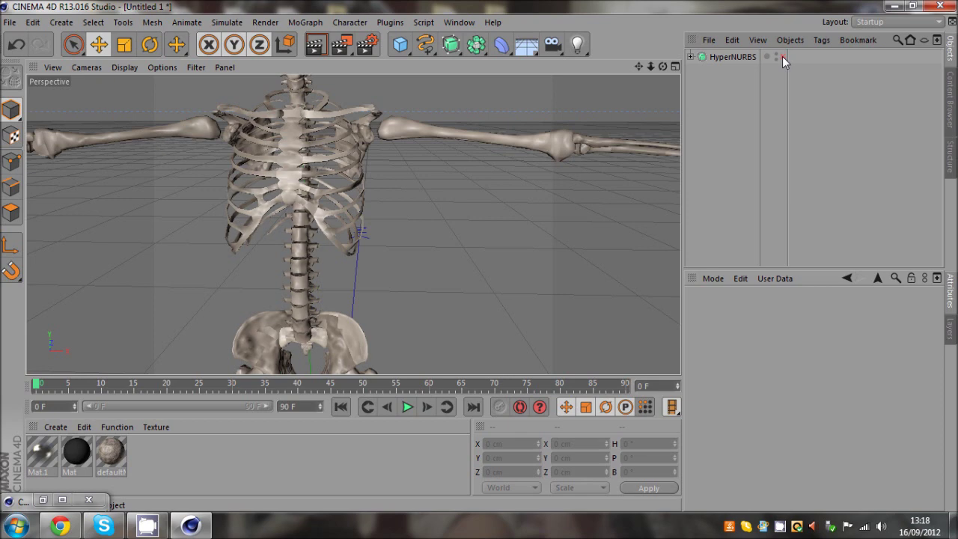
In the front view, place the first joint at the centre of the pelvis with the Joint Tool
drag(647, 68, 479, 256)
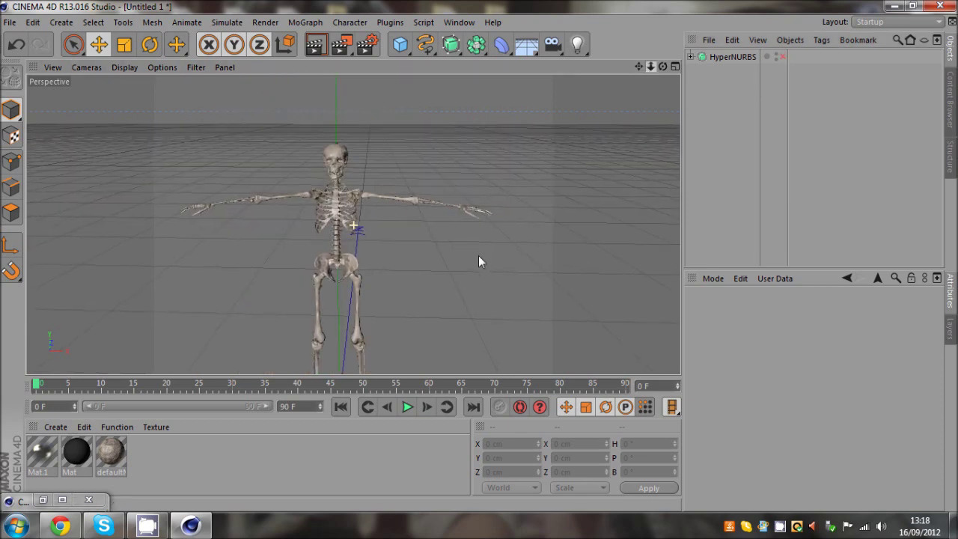
middle_click(409, 144)
middle_click(423, 256)
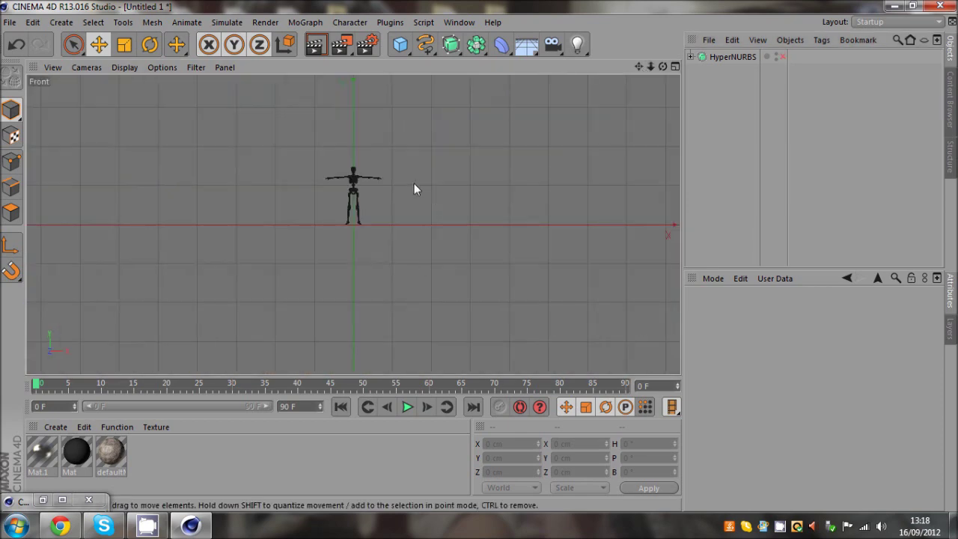
scroll(354, 151, up, 8)
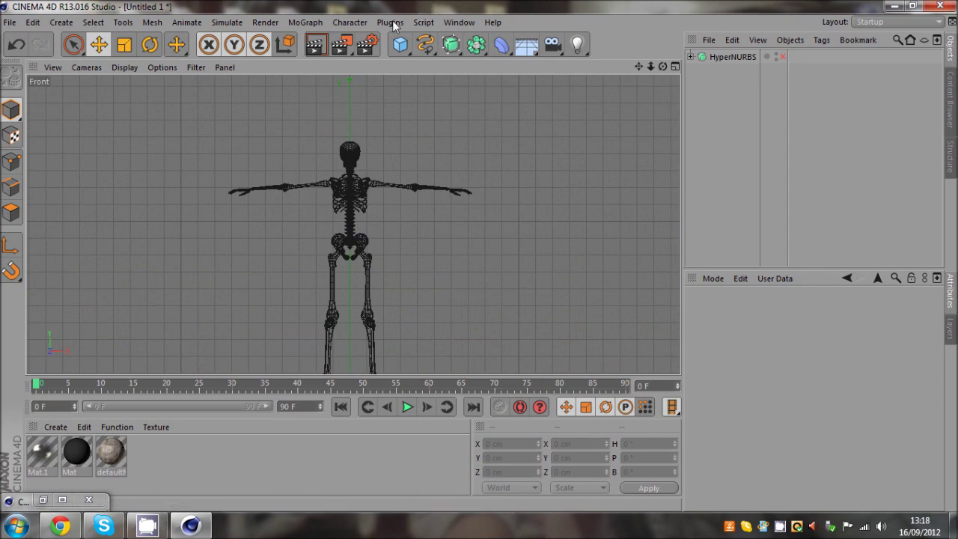
click(349, 21)
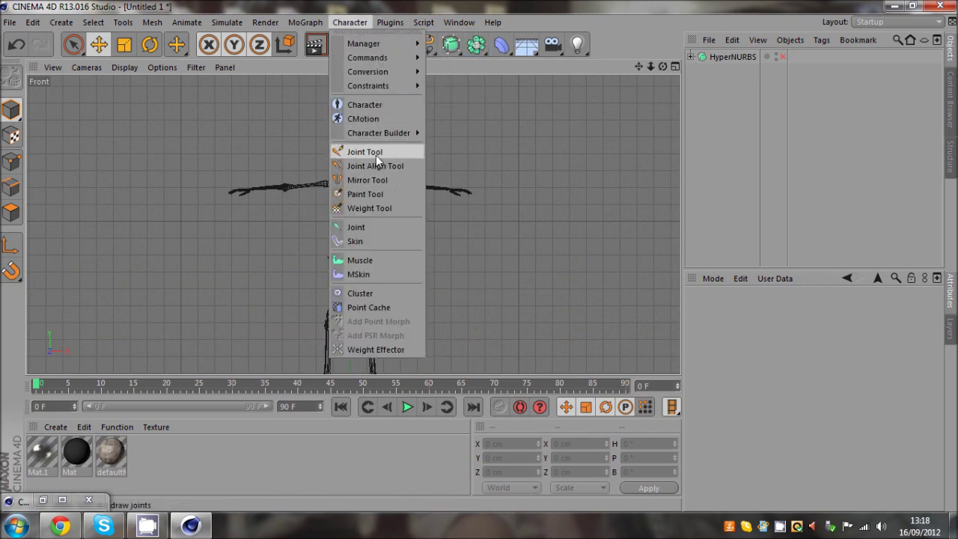
click(376, 153)
scroll(375, 196, up, 6)
scroll(404, 208, up, 4)
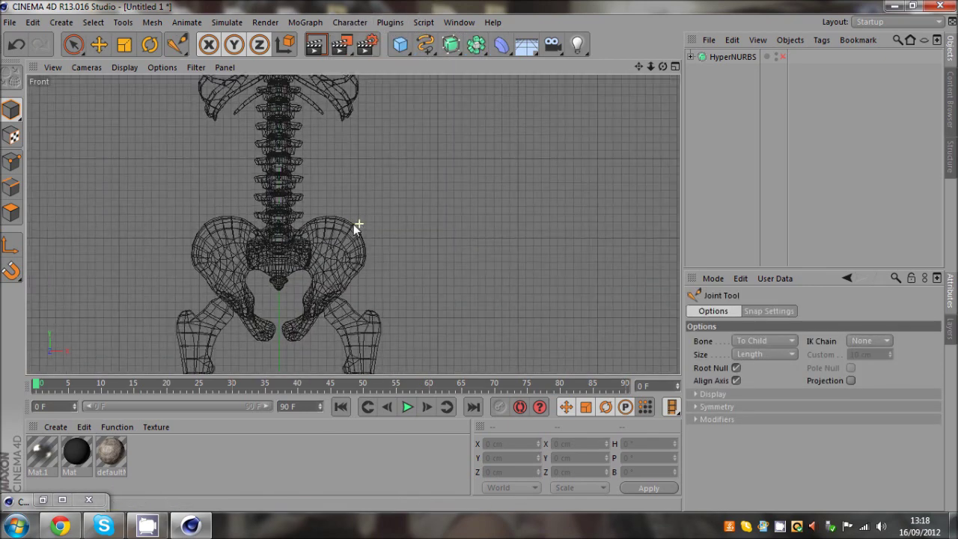
ctrl+click(280, 257)
scroll(401, 270, down, 2)
scroll(277, 95, up, 2)
scroll(327, 205, up, 2)
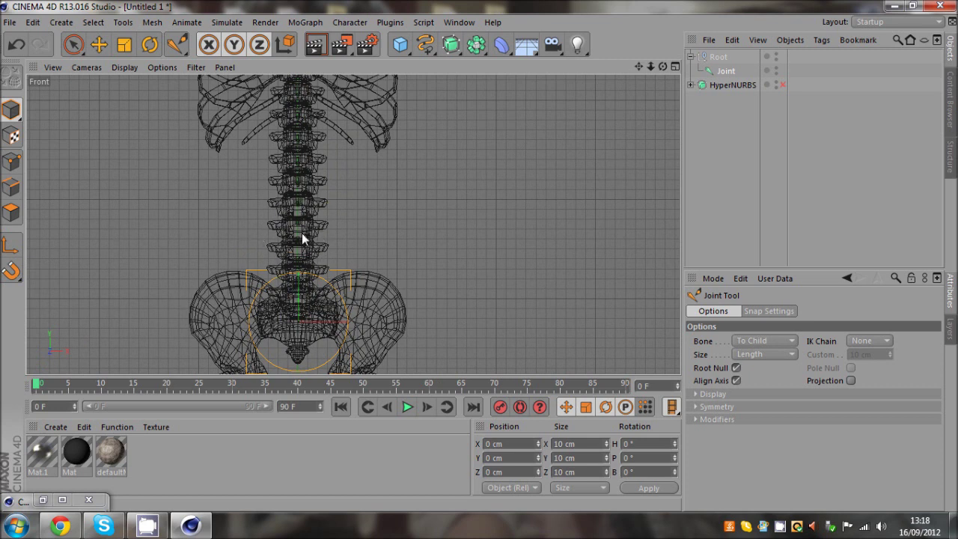
Continue the joint chain up the spine with five more joints, through the rib cage and neck, ending inside the skull
ctrl+drag(317, 271, 296, 136)
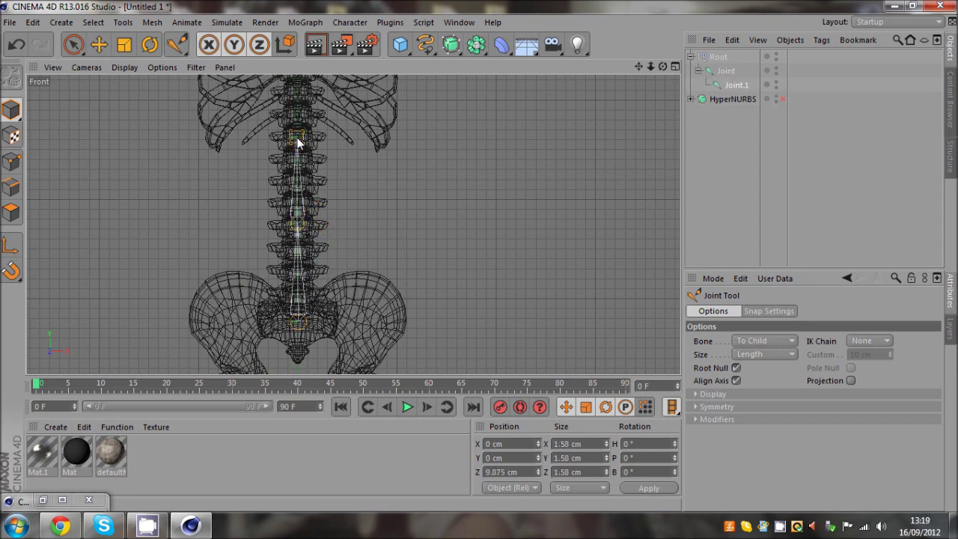
scroll(373, 182, down, 3)
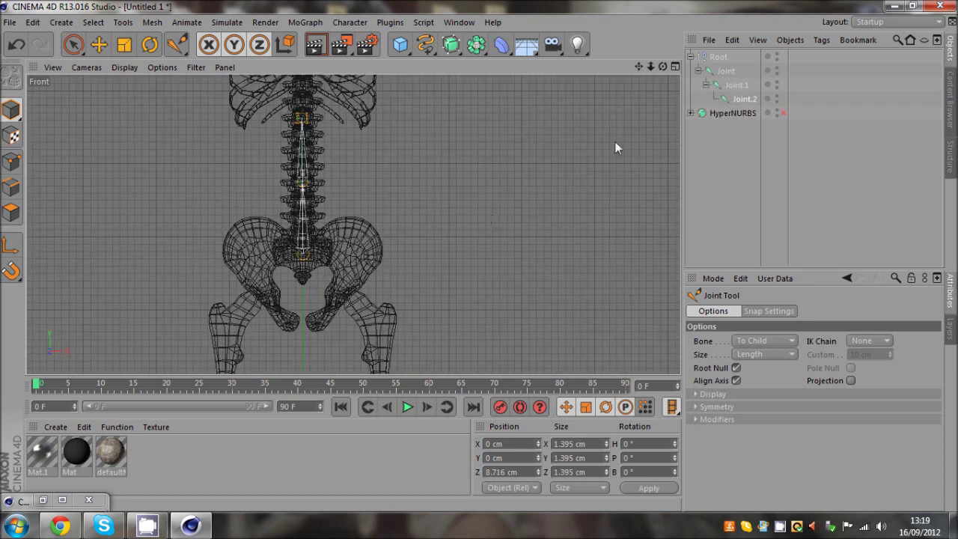
drag(639, 66, 478, 251)
ctrl+drag(335, 237, 333, 178)
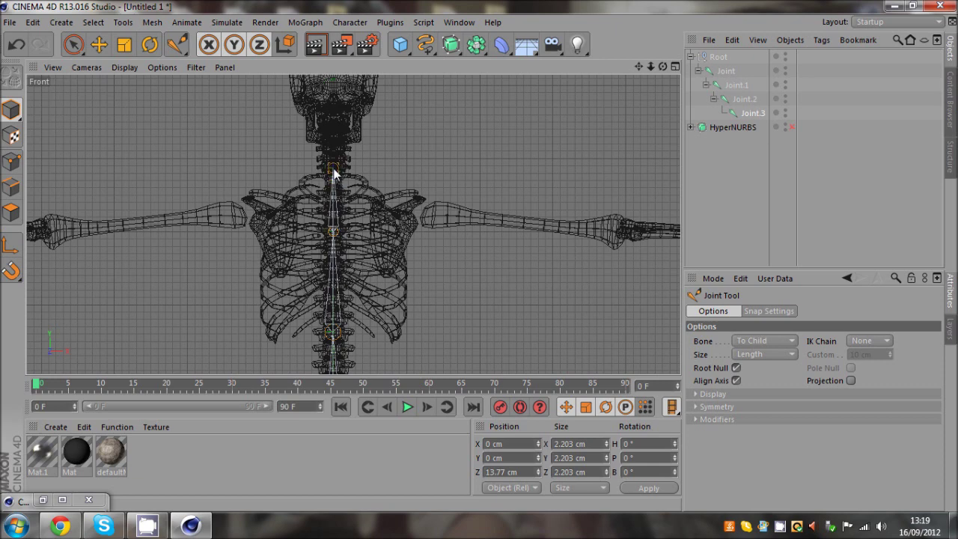
ctrl+click(333, 173)
scroll(344, 174, down, 2)
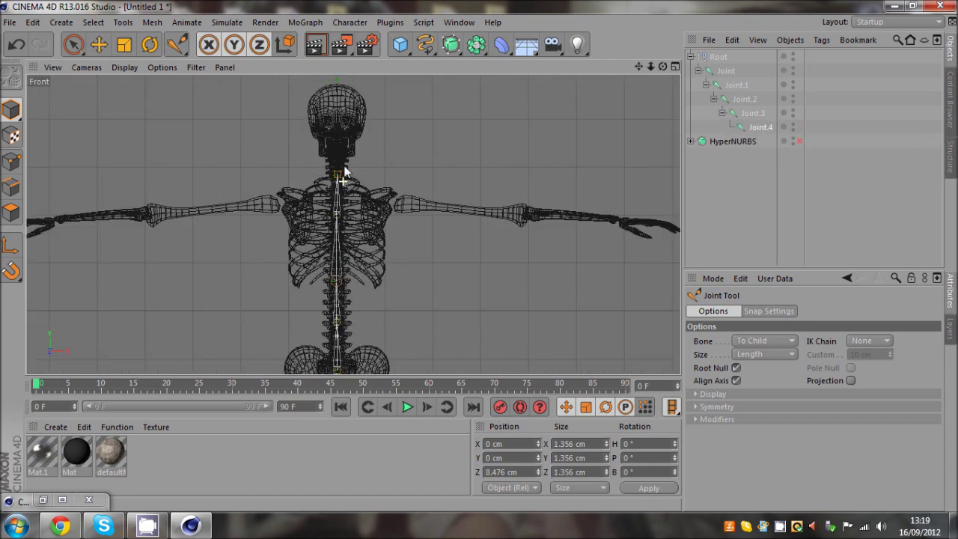
ctrl+click(337, 118)
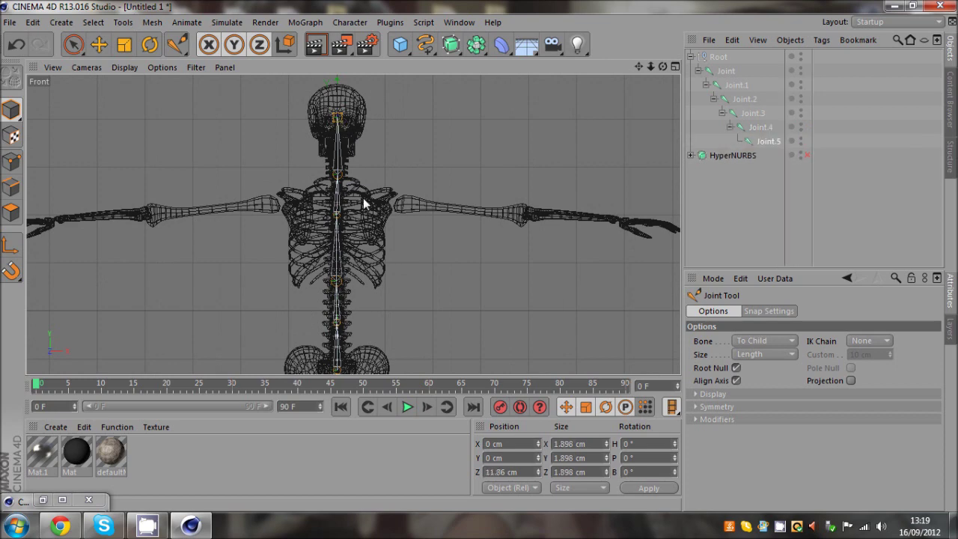
In the right view, move the Root of the joint chain to about -5.9 cm in Z so it sits inside the pelvis
middle_click(363, 197)
middle_click(239, 278)
scroll(348, 194, up, 8)
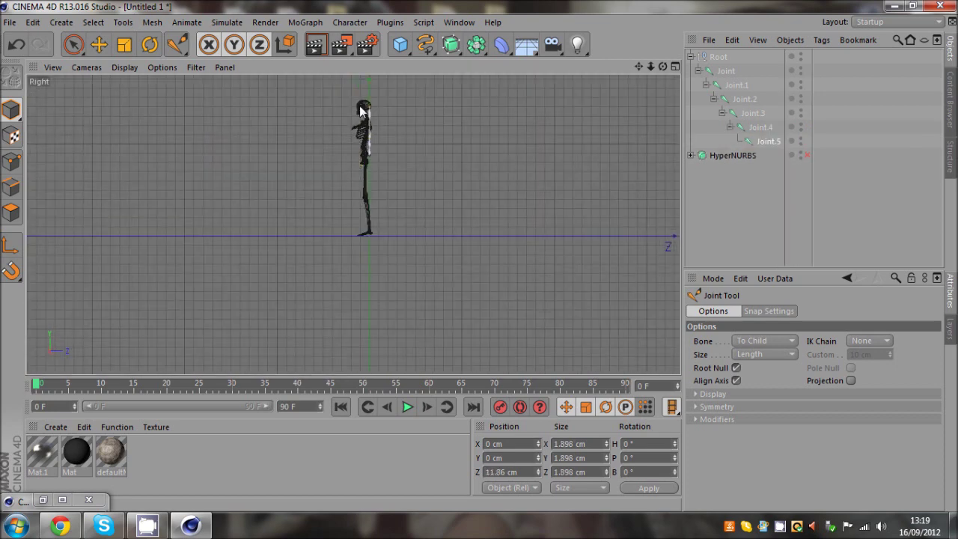
click(718, 57)
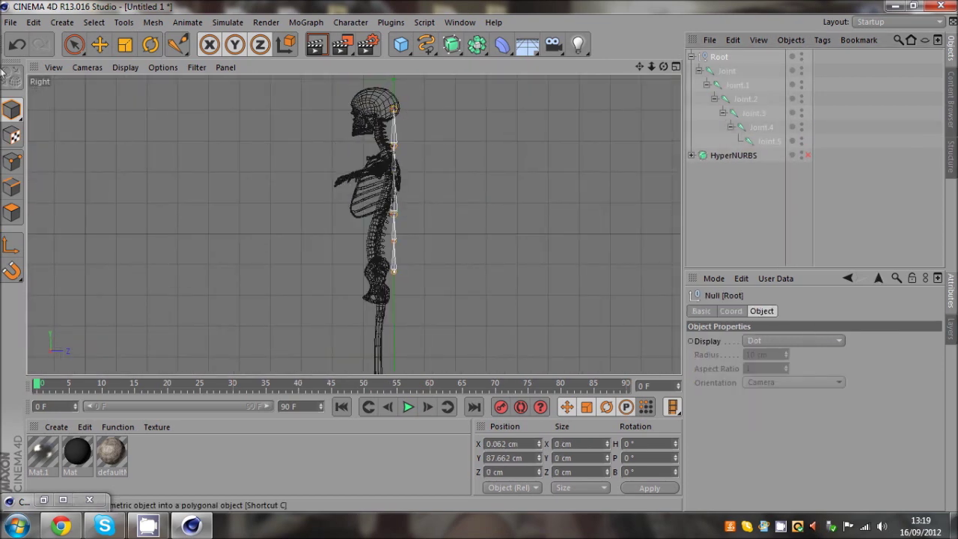
click(99, 44)
drag(467, 271, 441, 276)
scroll(434, 278, up, 2)
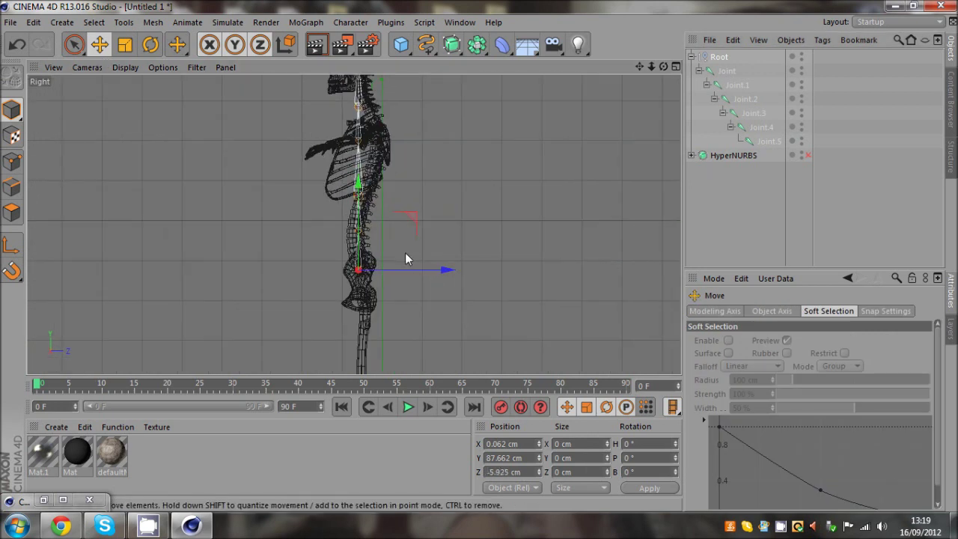
scroll(389, 230, up, 2)
Move Joint.2 to about -1.8 cm and Joint.3 to about -3.3 cm in X to follow the curve of the spine
click(737, 85)
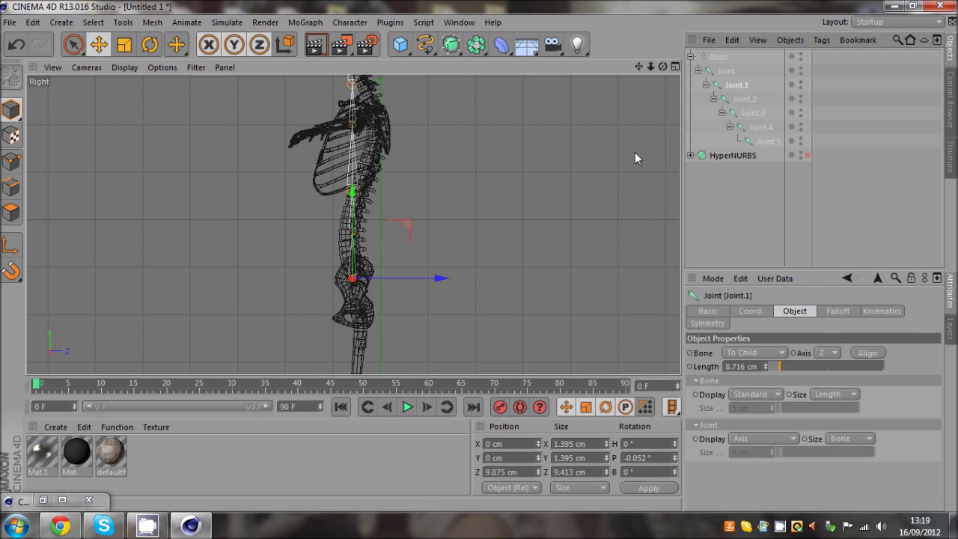
click(746, 100)
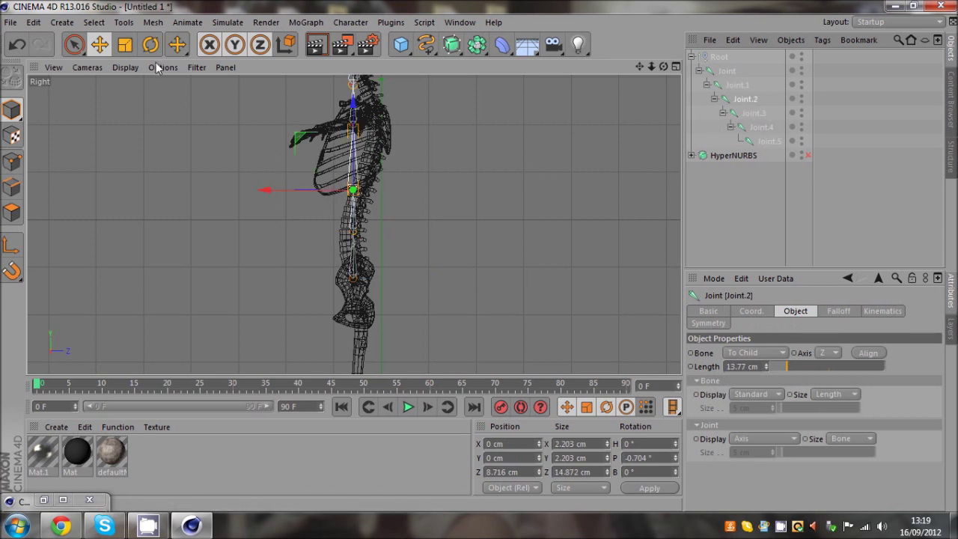
drag(329, 189, 334, 189)
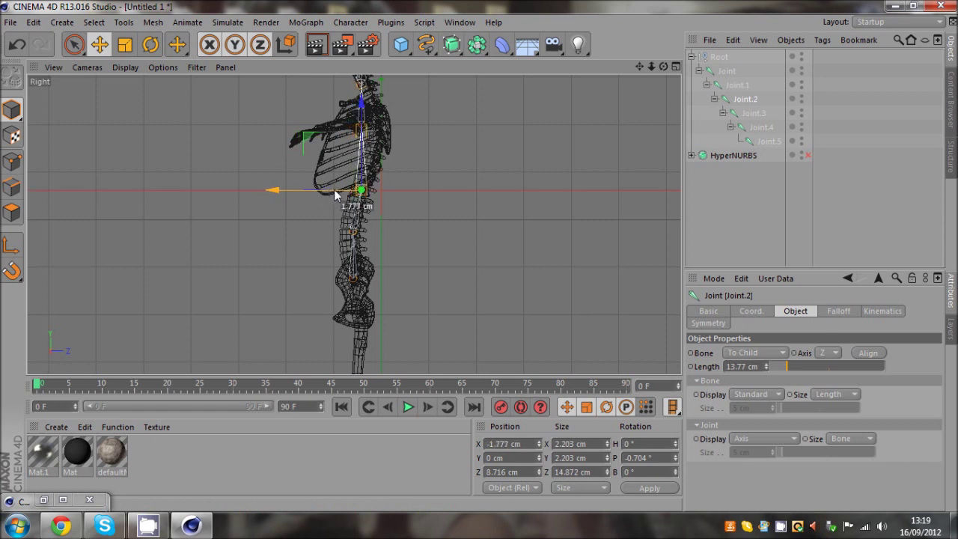
click(752, 113)
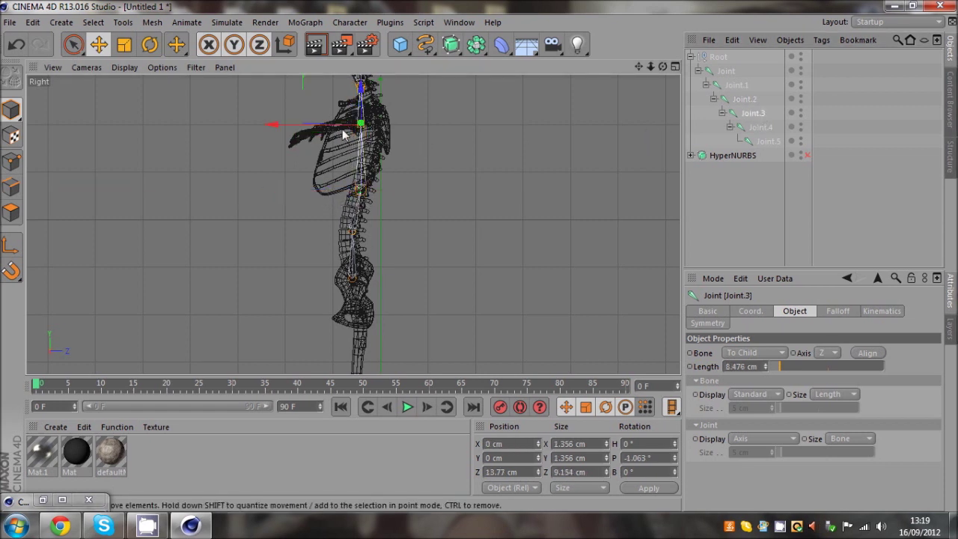
drag(336, 123, 353, 126)
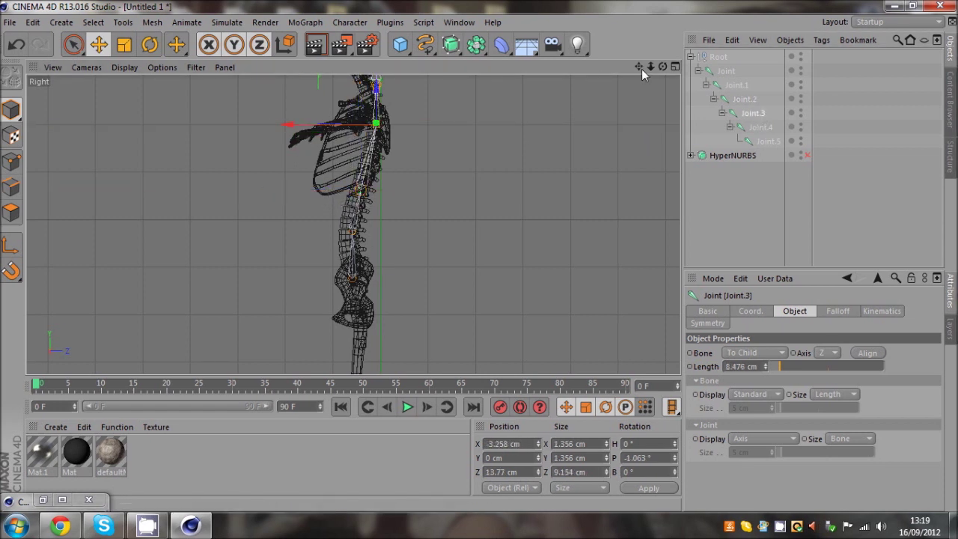
Move Joint.4 to about 2.4 cm and Joint.5 to about 2.2 cm in X to fit the neck and skull
drag(641, 69, 478, 255)
click(759, 127)
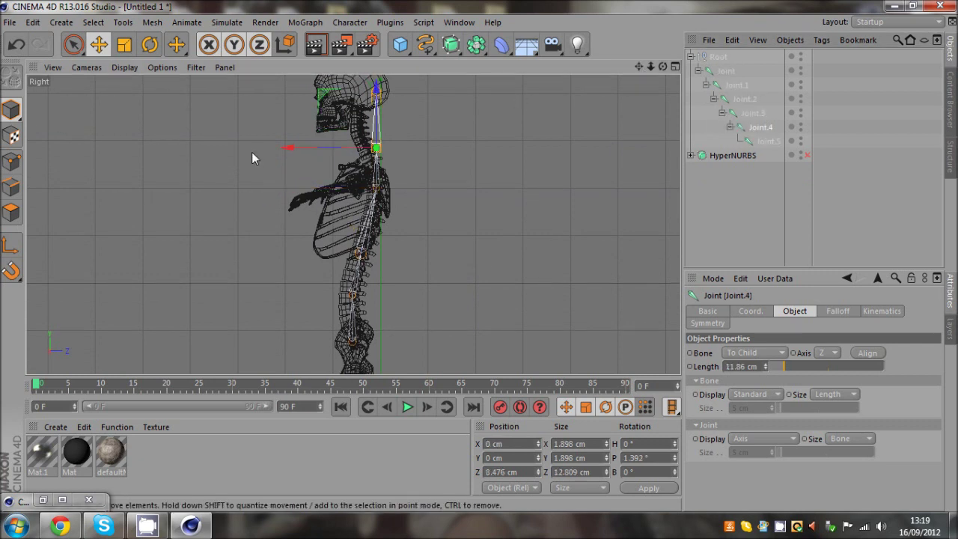
drag(342, 147, 333, 146)
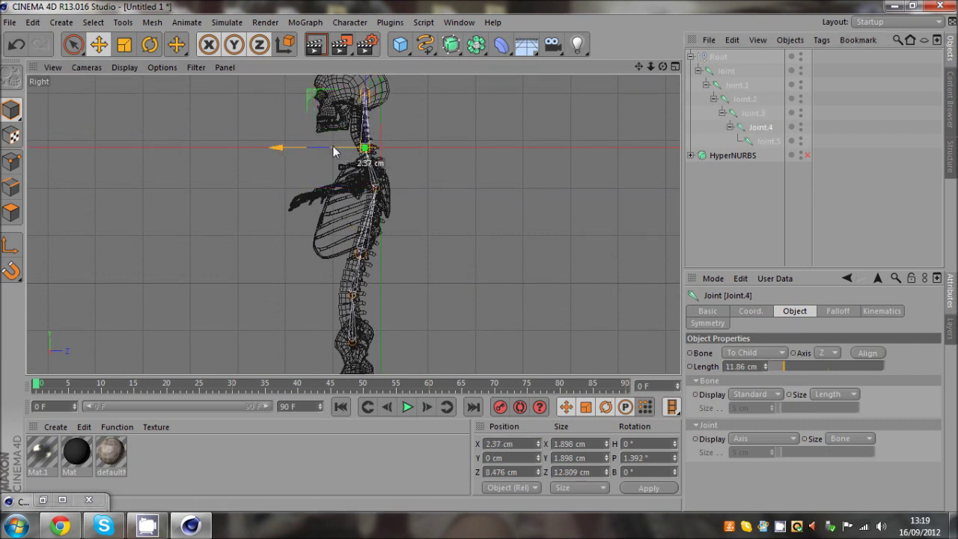
click(769, 141)
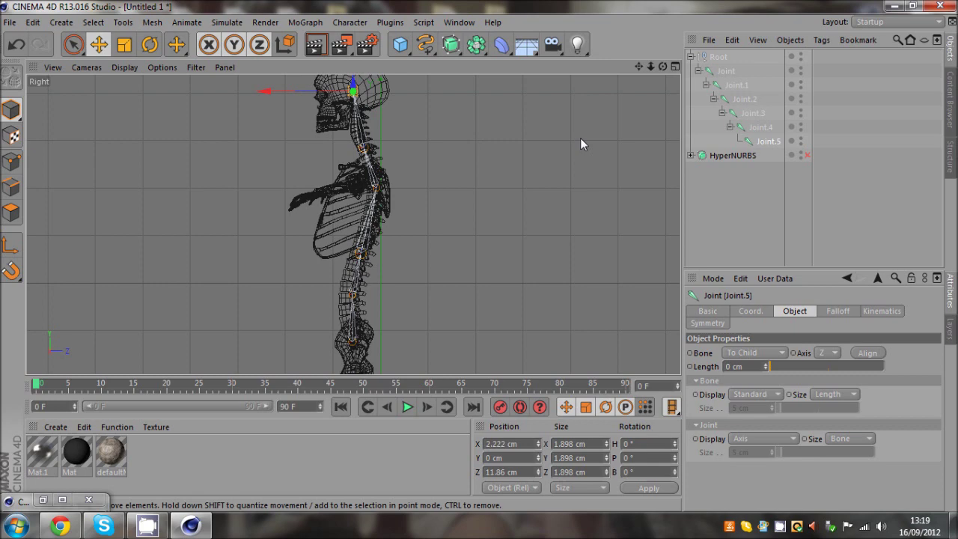
In the front view, set up the Joint Tool at the pelvis with Root Null off and Symmetry set to Draw
drag(635, 68, 663, 68)
middle_click(568, 97)
middle_click(238, 133)
middle_click(557, 121)
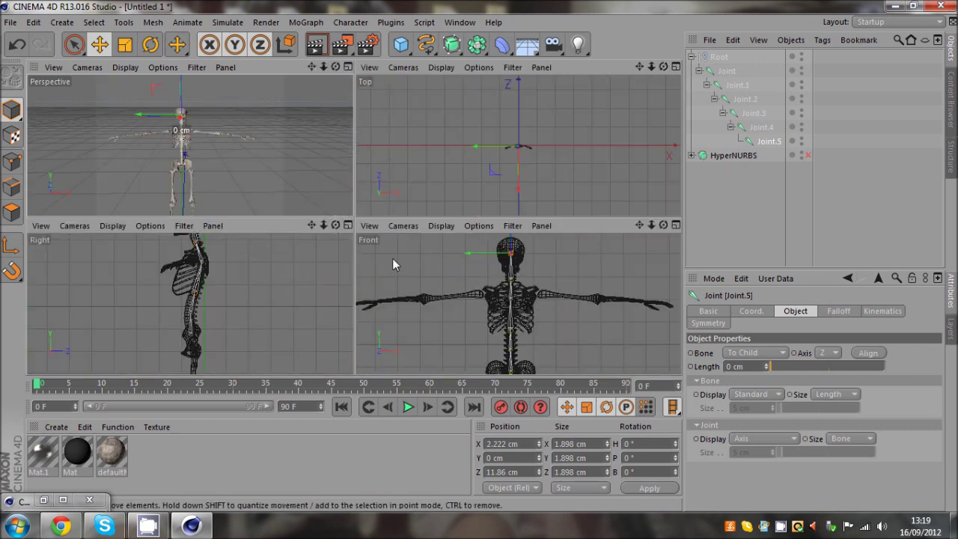
middle_click(392, 258)
click(342, 366)
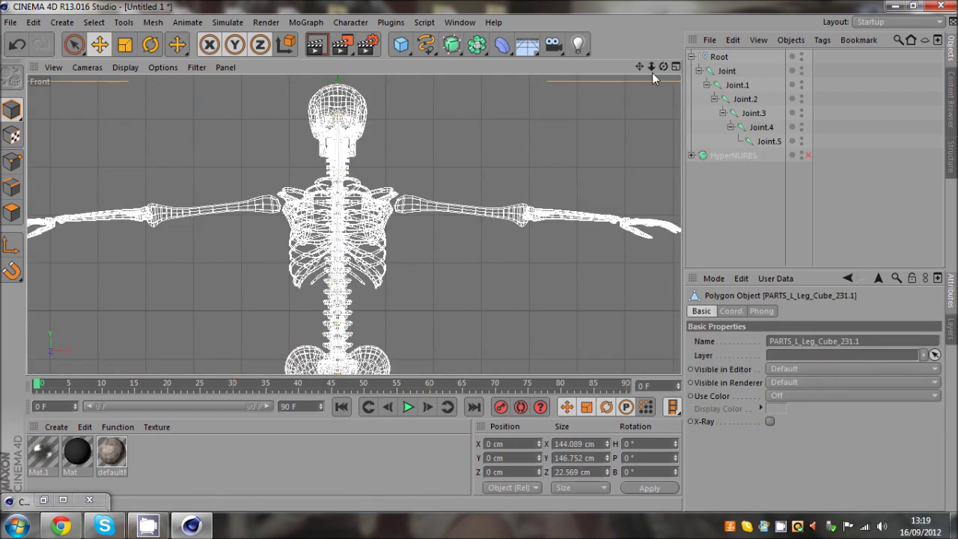
mouse_move(662, 68)
mouse_down()
mouse_move(486, 234)
mouse_move(662, 69)
mouse_up()
click(718, 57)
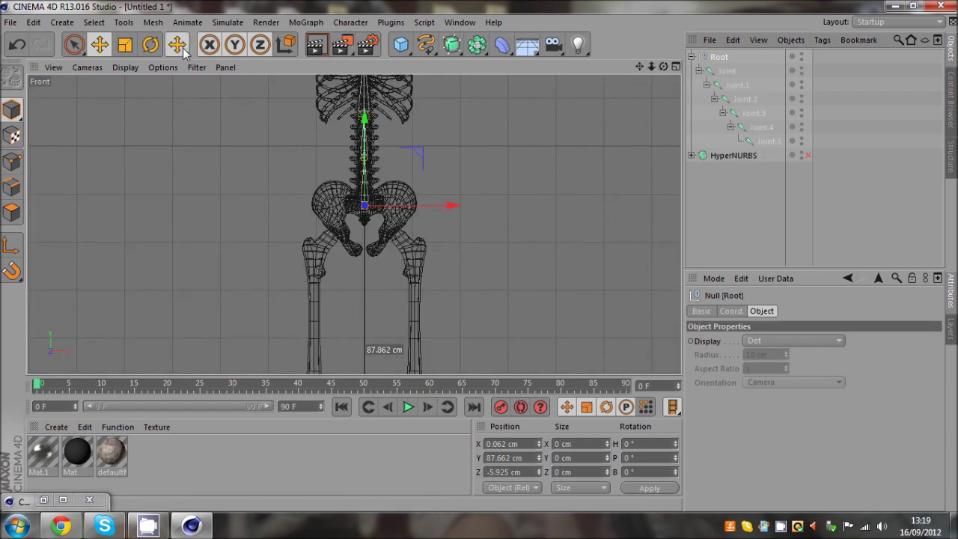
drag(178, 46, 217, 86)
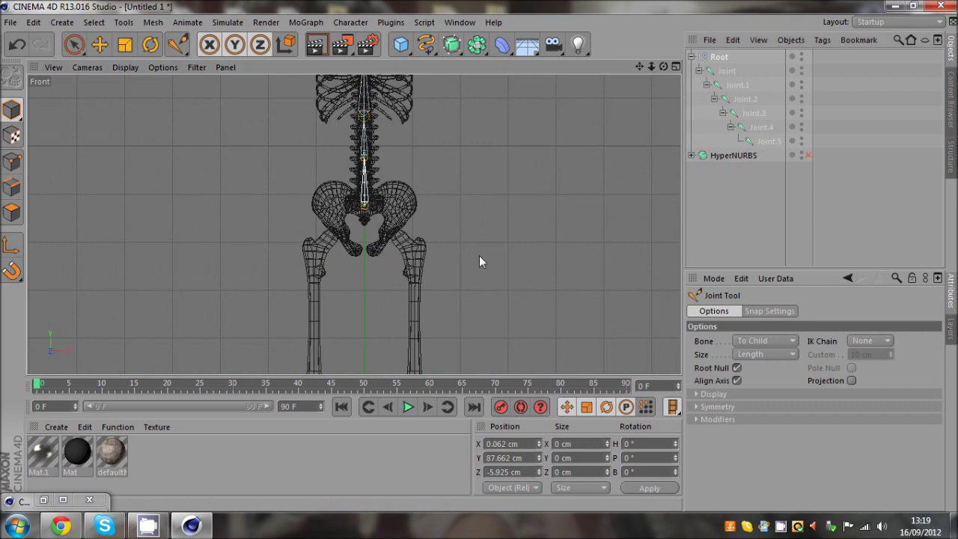
click(737, 369)
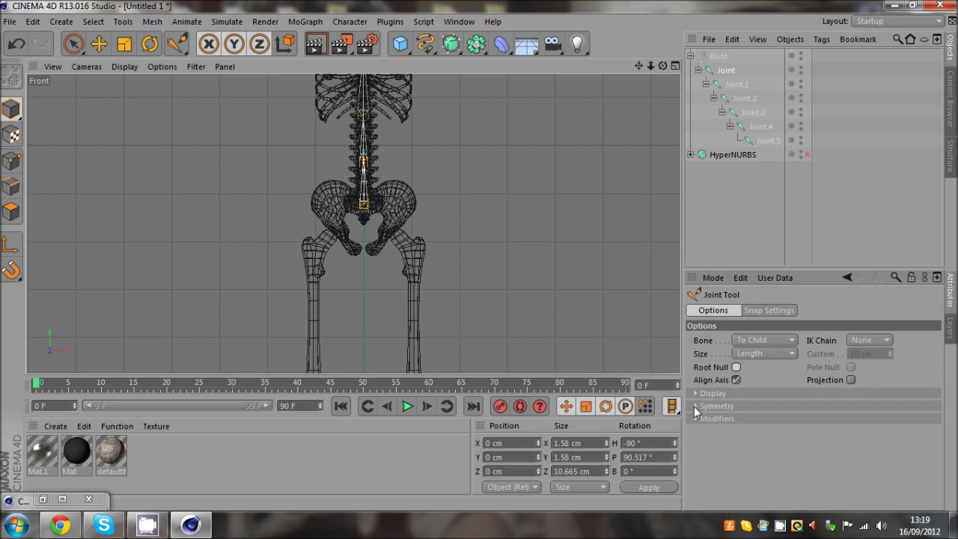
click(696, 406)
click(754, 421)
click(758, 442)
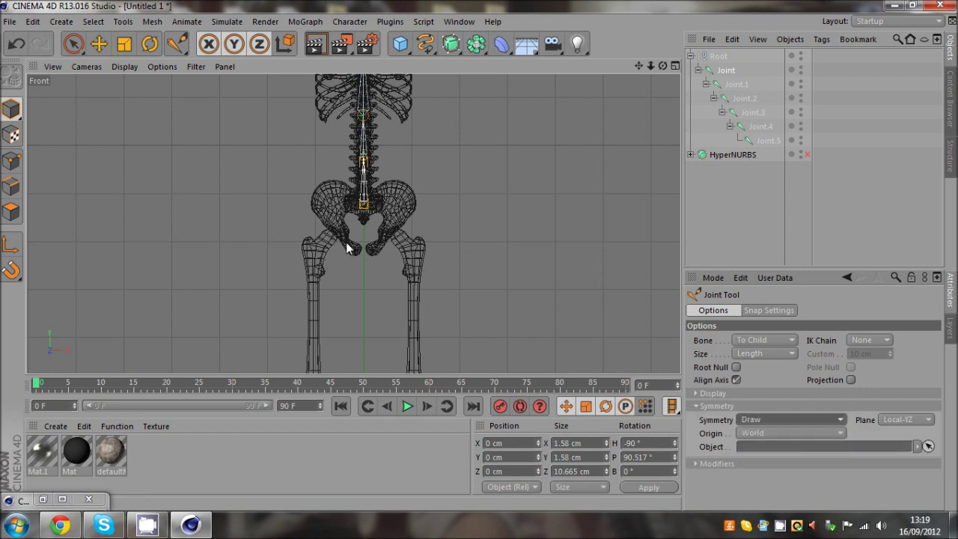
Draw mirrored leg joints from the pelvis joint to the hips, knees and ankles
ctrl+click(408, 208)
ctrl+drag(408, 208, 413, 250)
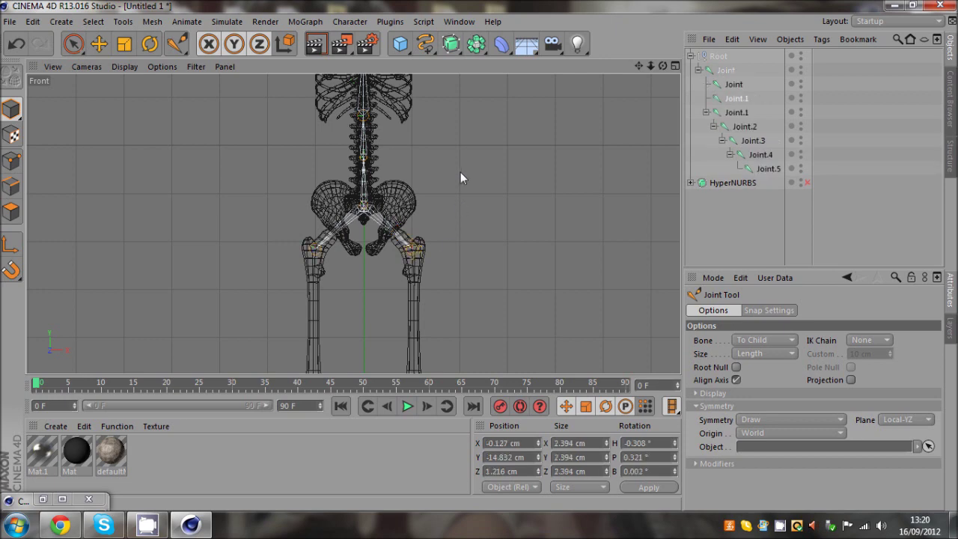
scroll(458, 171, down, 3)
ctrl+click(432, 322)
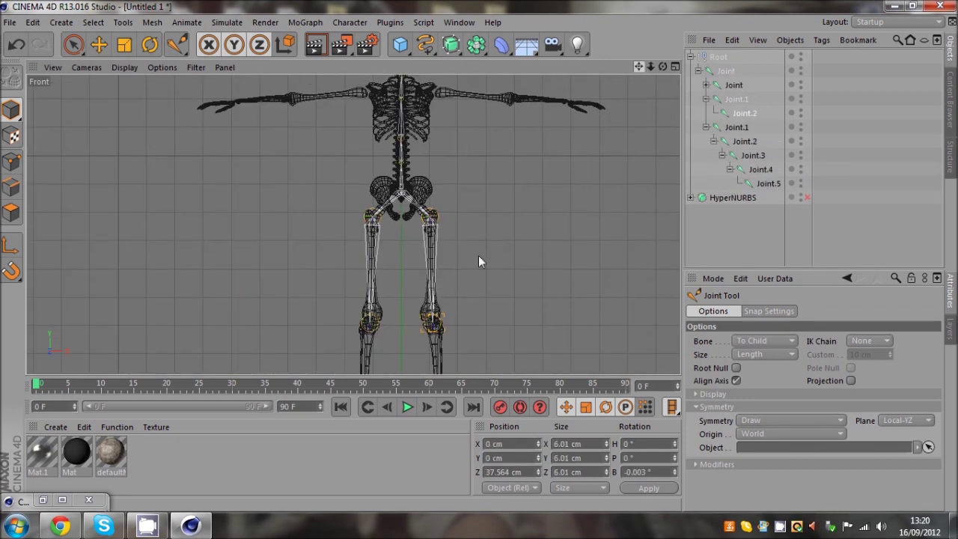
alt+middle_drag(479, 256, 471, 148)
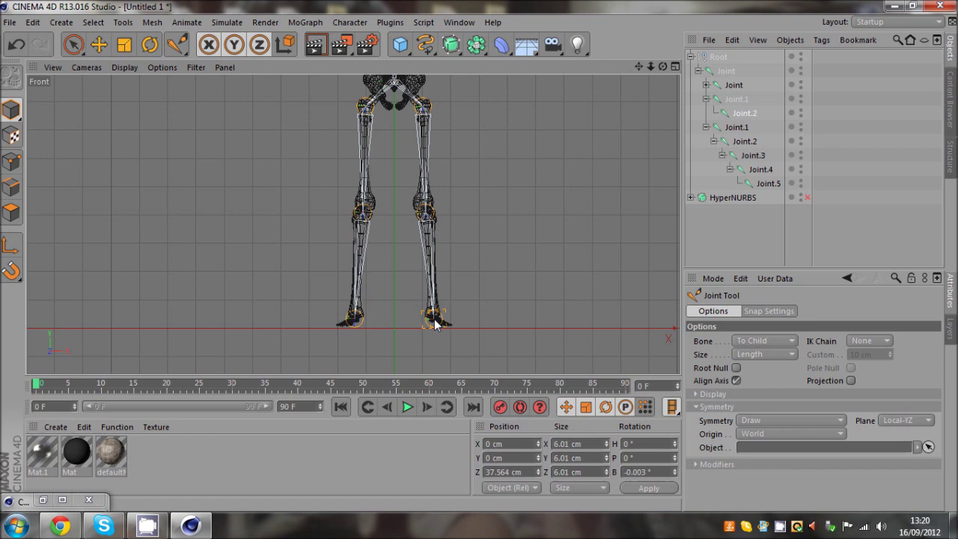
ctrl+click(433, 319)
In the right view, move both hip joints together to about -4.1 cm in Z so the leg chains sit inside the thigh bones
middle_click(432, 320)
key(F3)
alt+middle_drag(466, 369, 480, 182)
click(391, 126)
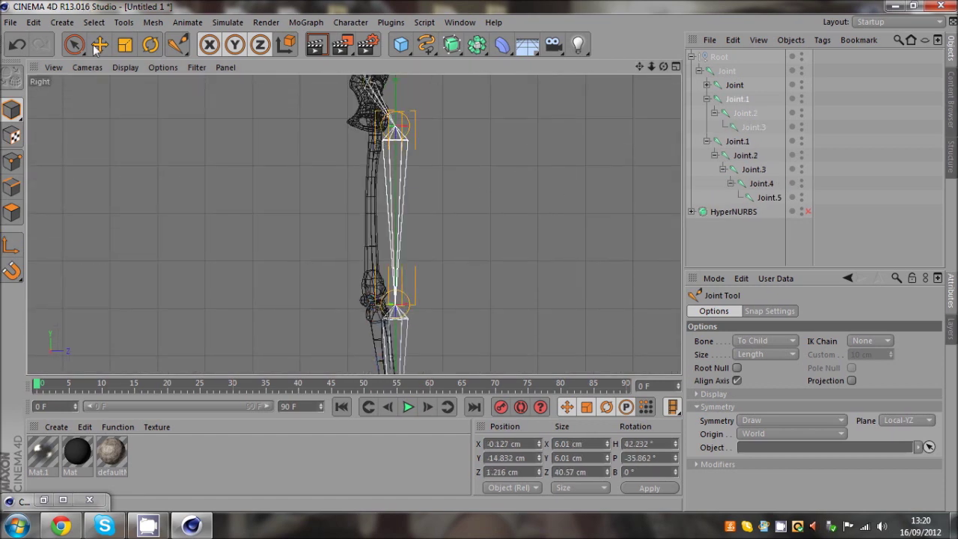
key(e)
mouse_move(465, 128)
mouse_down()
mouse_move(440, 132)
mouse_move(449, 128)
mouse_up()
key(ctrl+z)
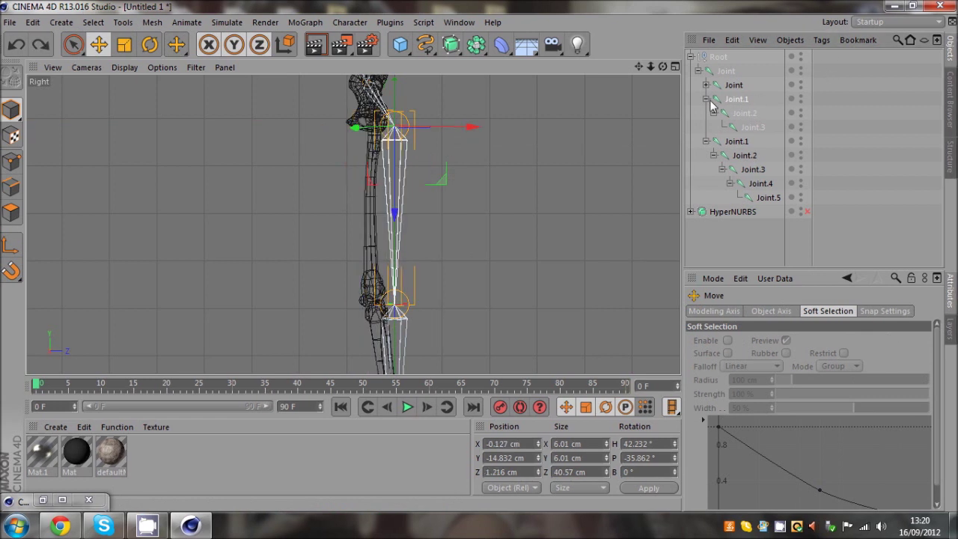
click(707, 99)
ctrl+click(732, 86)
drag(450, 129, 430, 144)
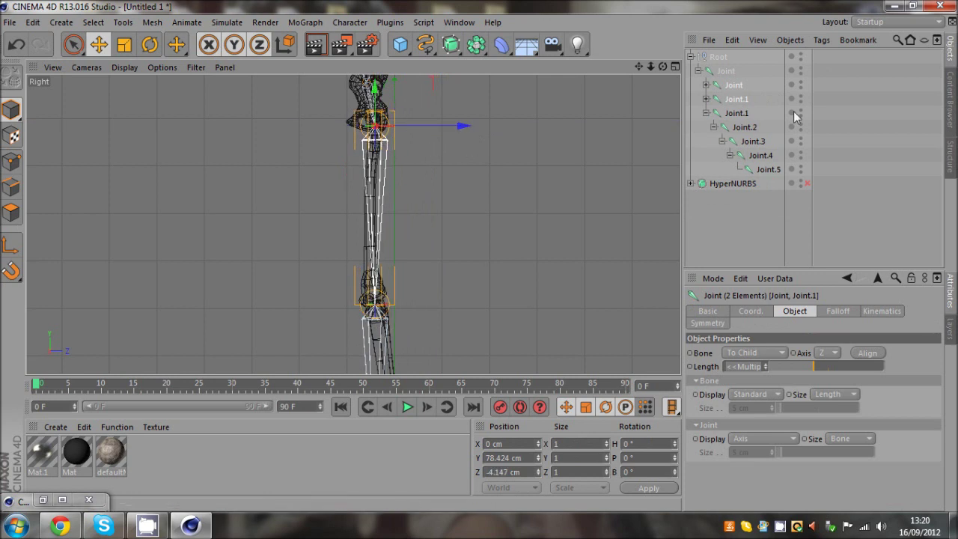
Shift both knee joints together slightly along Z to sit inside the knees
click(705, 85)
click(707, 113)
click(735, 128)
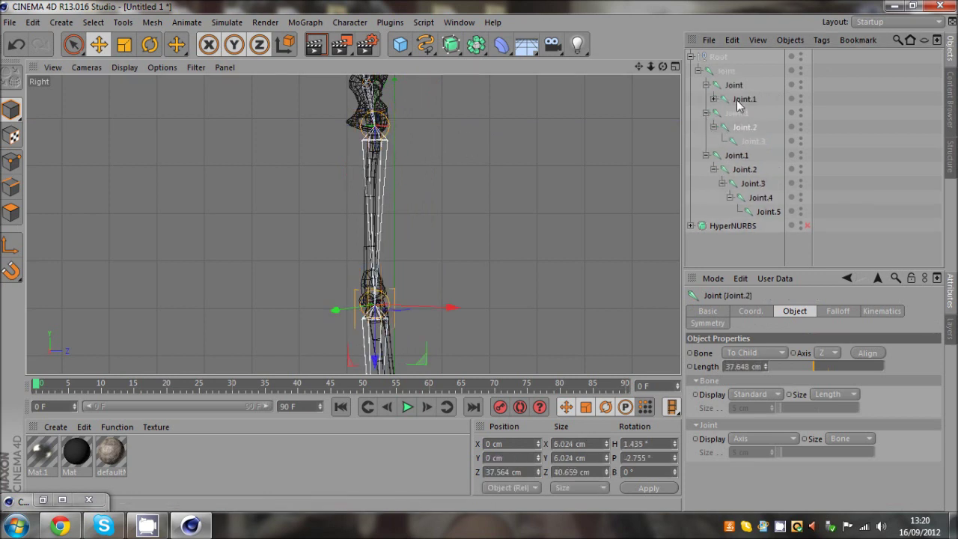
ctrl+click(738, 100)
drag(639, 67, 481, 142)
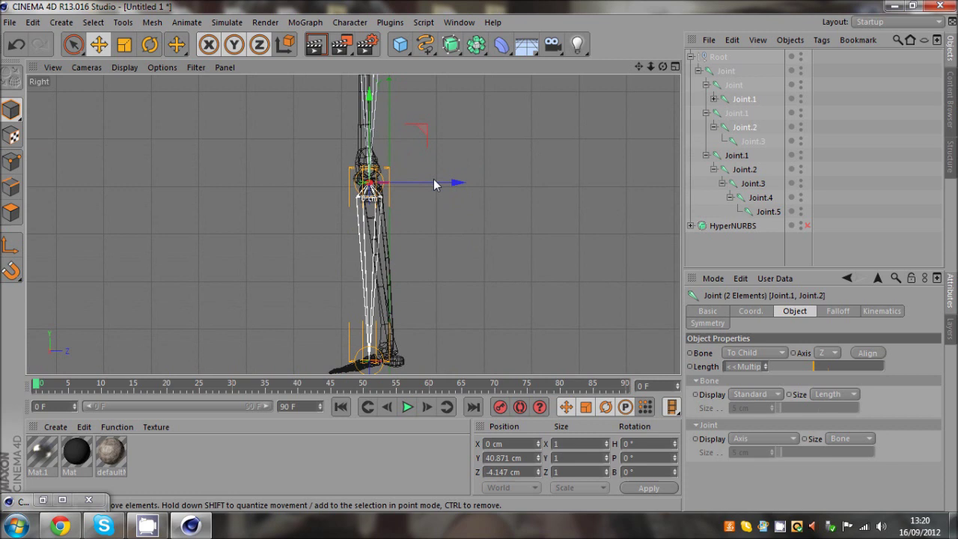
mouse_move(424, 182)
mouse_down()
mouse_move(347, 182)
mouse_move(447, 183)
mouse_move(427, 181)
mouse_up()
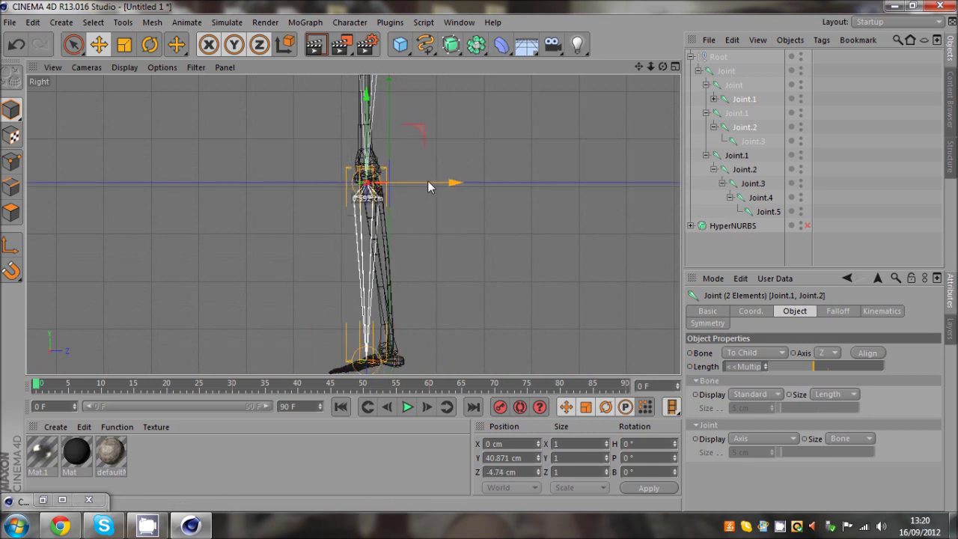
Move both ankle joints together along Z towards the heels so the shin joints follow the lower leg bones
click(747, 142)
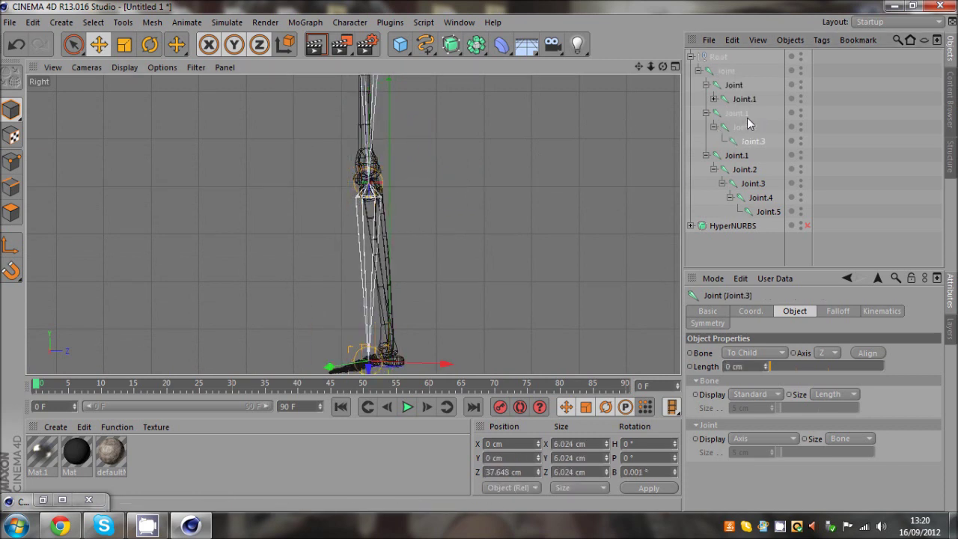
click(715, 99)
ctrl+click(751, 113)
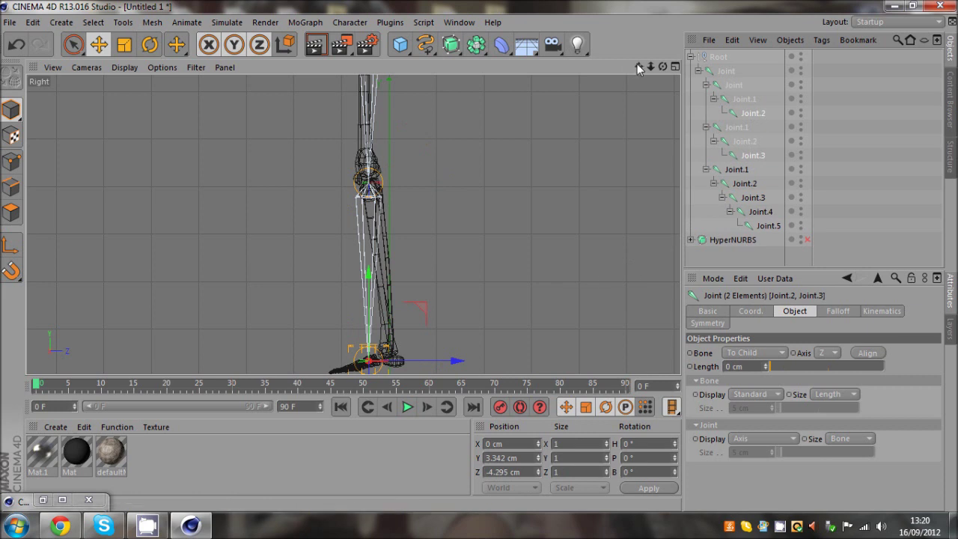
drag(638, 67, 642, 2)
drag(410, 276, 433, 277)
Select Joint.3 at the ankle and set the Joint Tool's Symmetry to None
drag(182, 46, 233, 87)
click(753, 155)
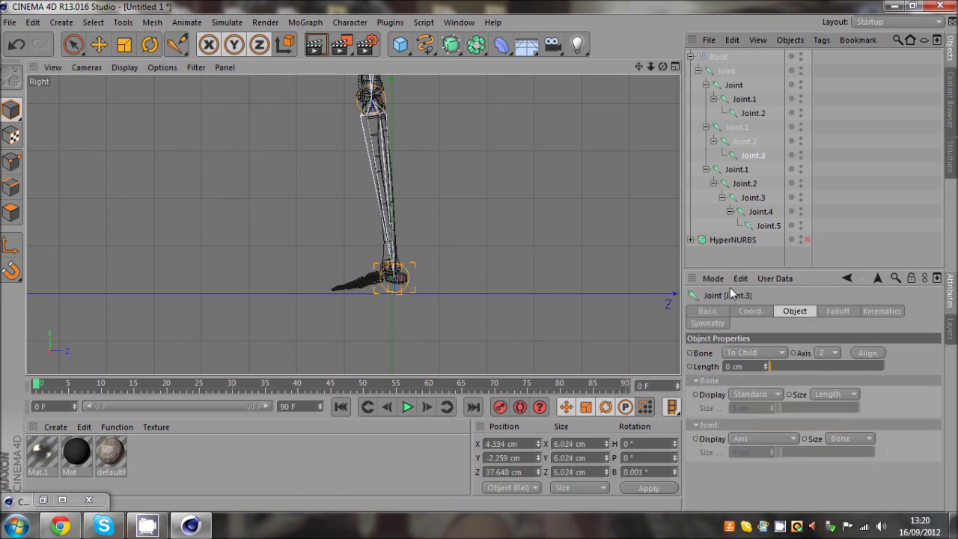
click(178, 46)
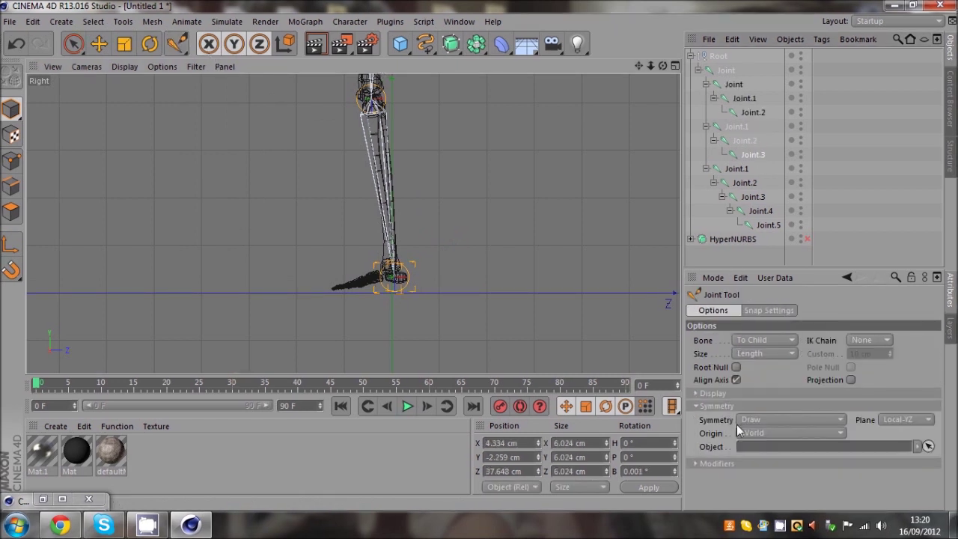
click(747, 421)
click(751, 433)
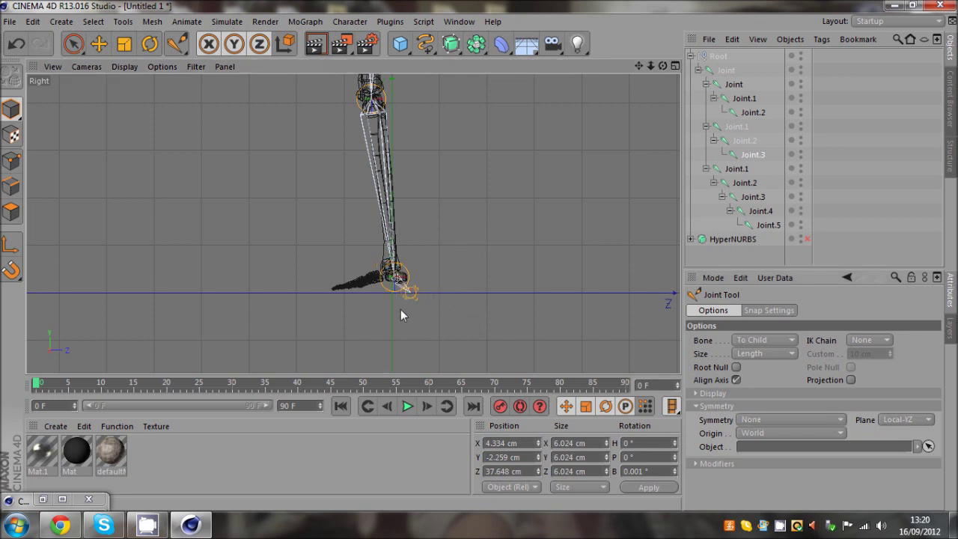
Add two joints from the ankle along the foot, ending at the toes
ctrl+click(365, 283)
ctrl+click(349, 287)
ctrl+click(335, 287)
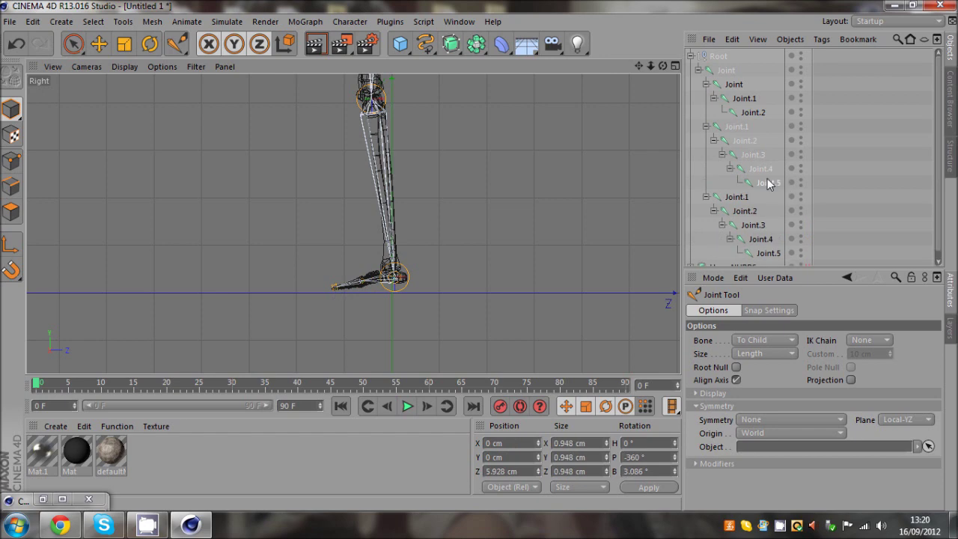
Examine the position of the new foot joints relative to both feet in the perspective view
click(747, 114)
middle_click(612, 125)
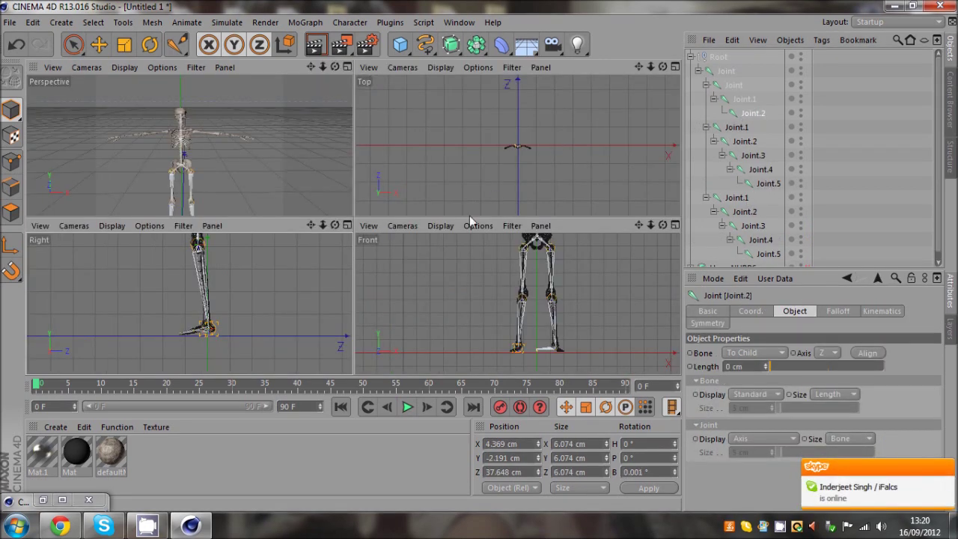
middle_click(487, 310)
middle_click(436, 325)
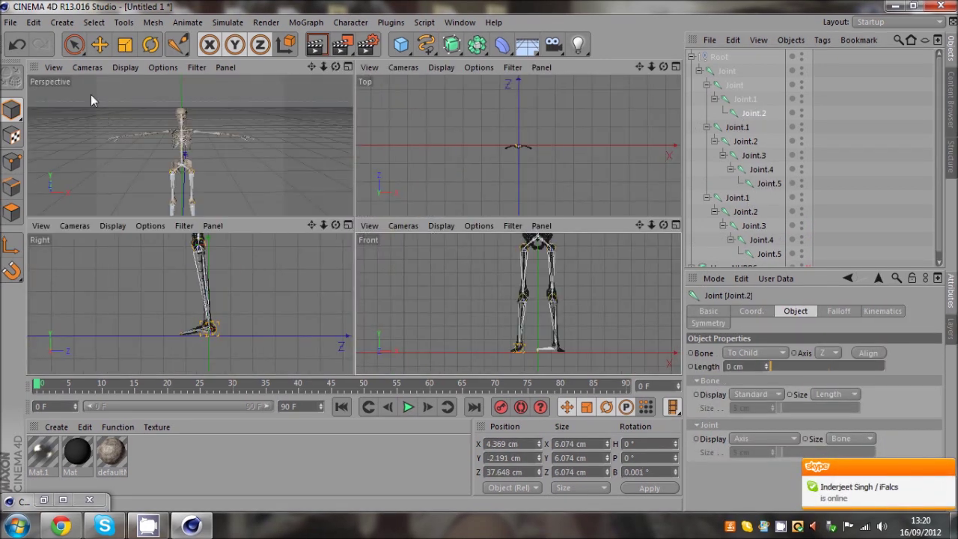
middle_click(182, 144)
drag(638, 66, 486, 256)
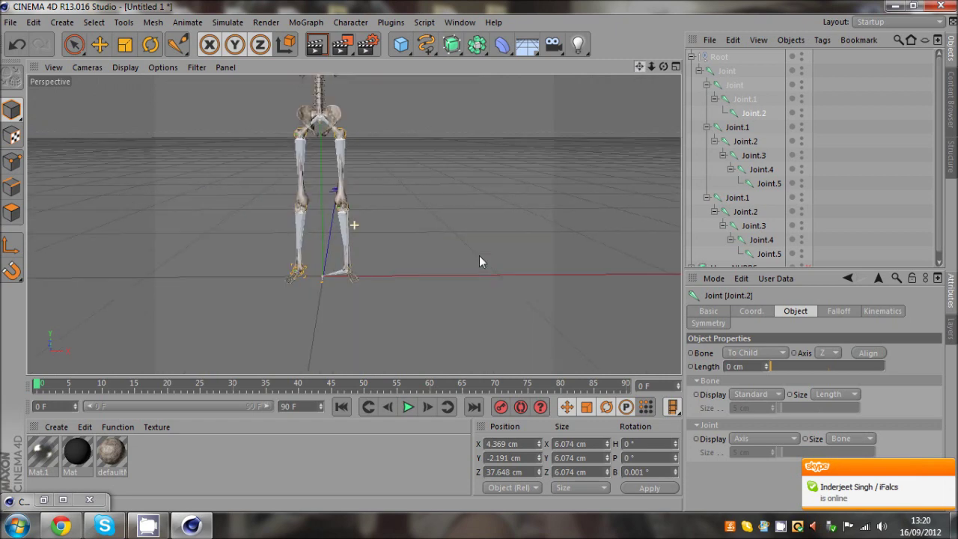
scroll(269, 301, up, 4)
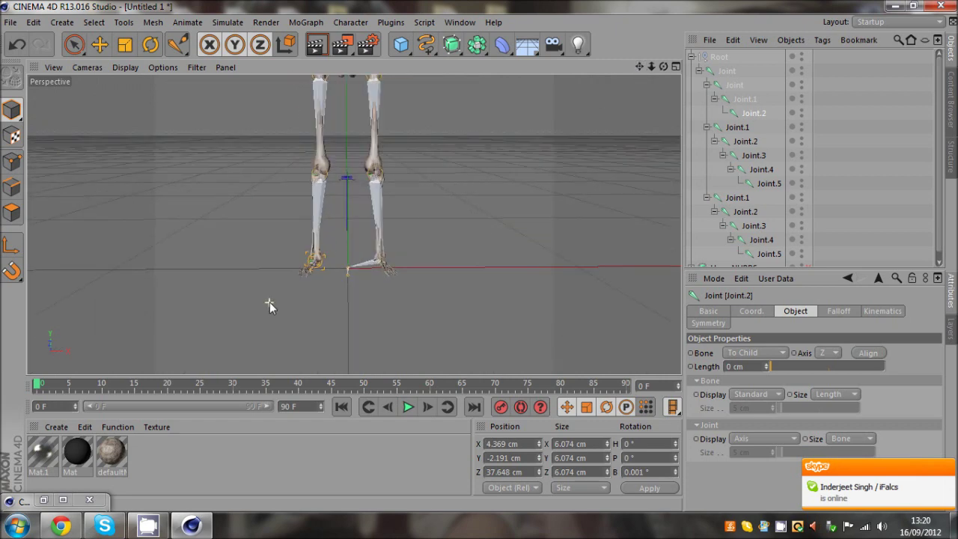
scroll(411, 245, up, 6)
scroll(162, 303, down, 2)
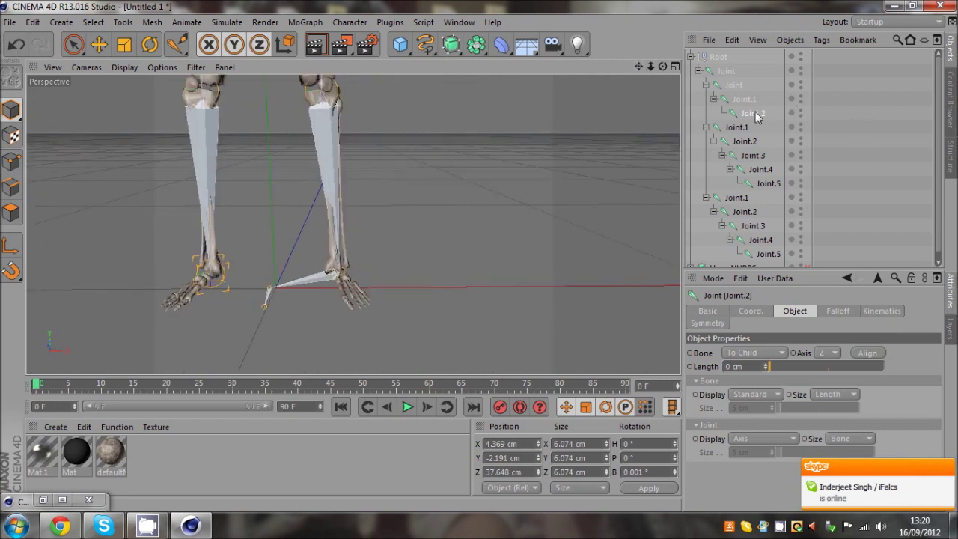
In the front view, move the foot's Joint.4 sideways from the centre line onto the foot bones
key(e)
click(769, 172)
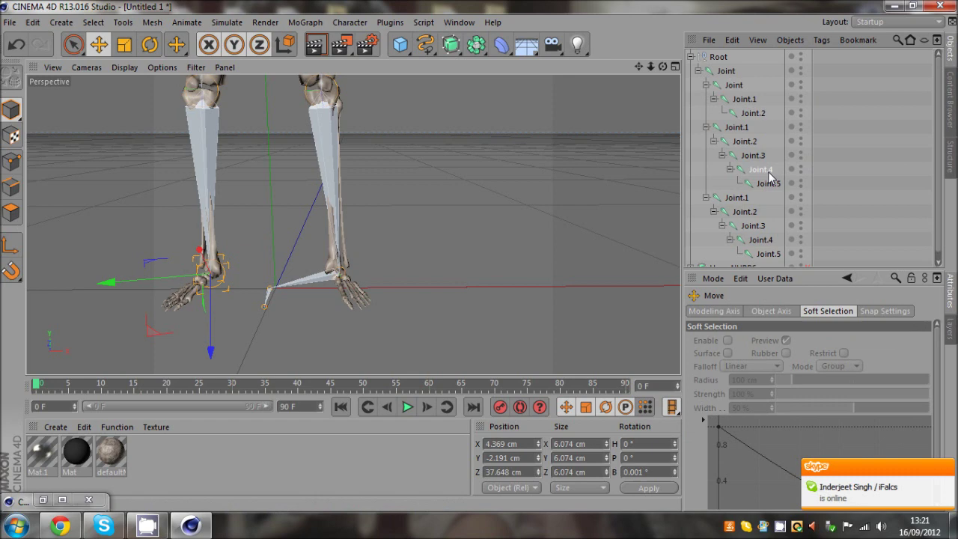
middle_click(287, 294)
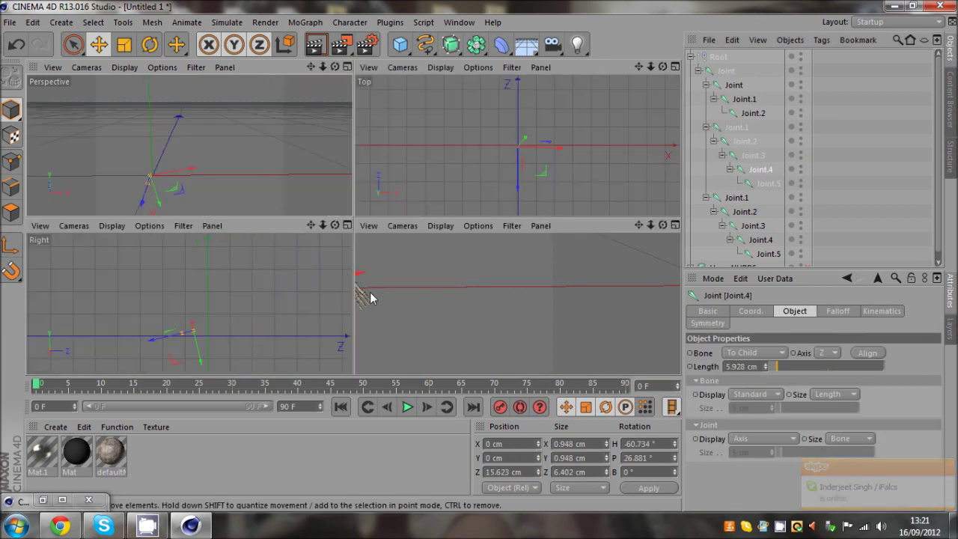
middle_click(470, 307)
scroll(464, 329, up, 2)
scroll(452, 332, up, 3)
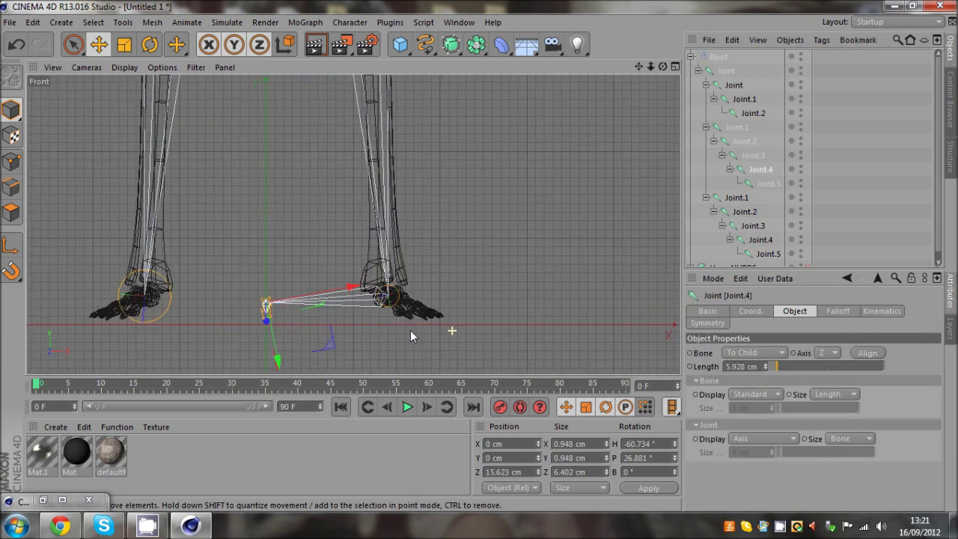
drag(452, 330, 477, 347)
Move the toe's Joint.5 to about 2 cm in X and 0.4 cm in Y, and check the foot in the perspective view
click(761, 184)
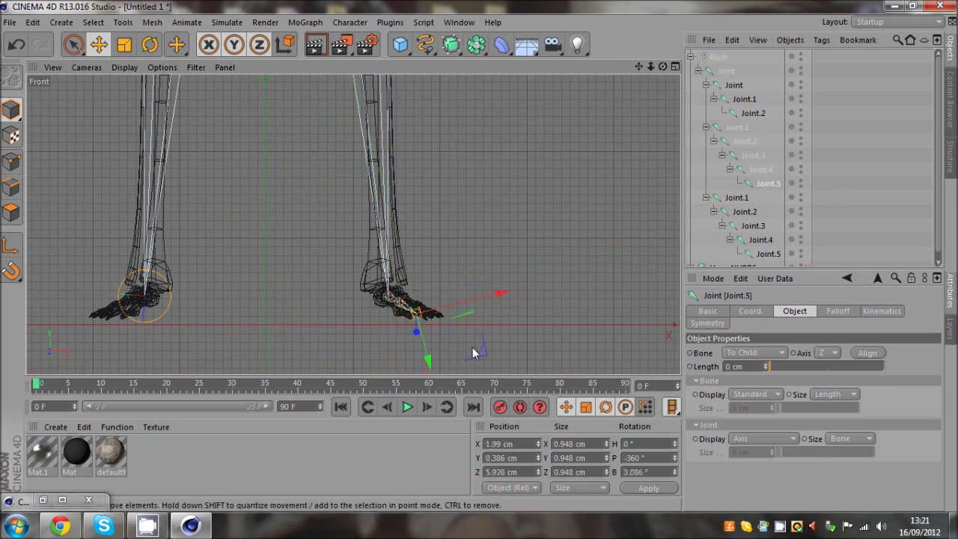
scroll(470, 348, up, 1)
middle_click(266, 175)
middle_click(166, 187)
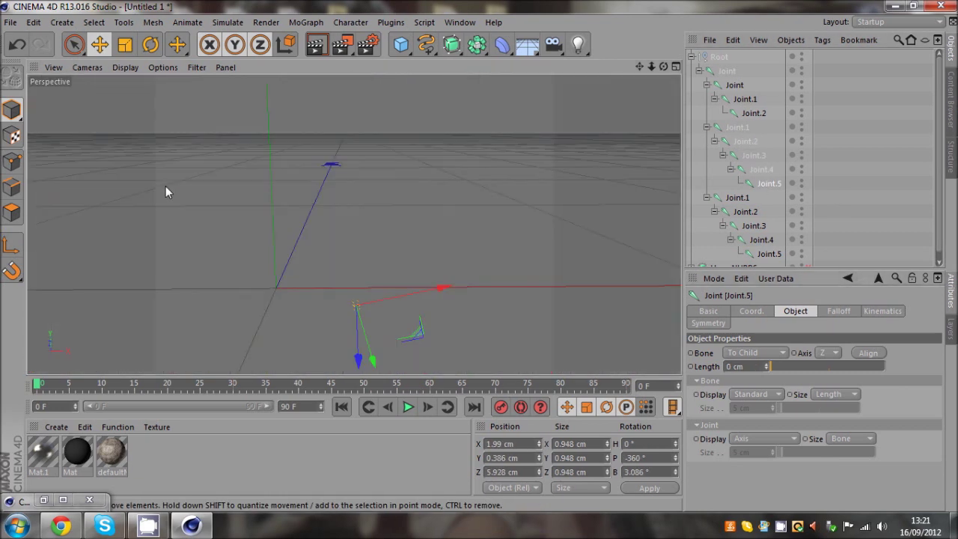
drag(664, 66, 480, 260)
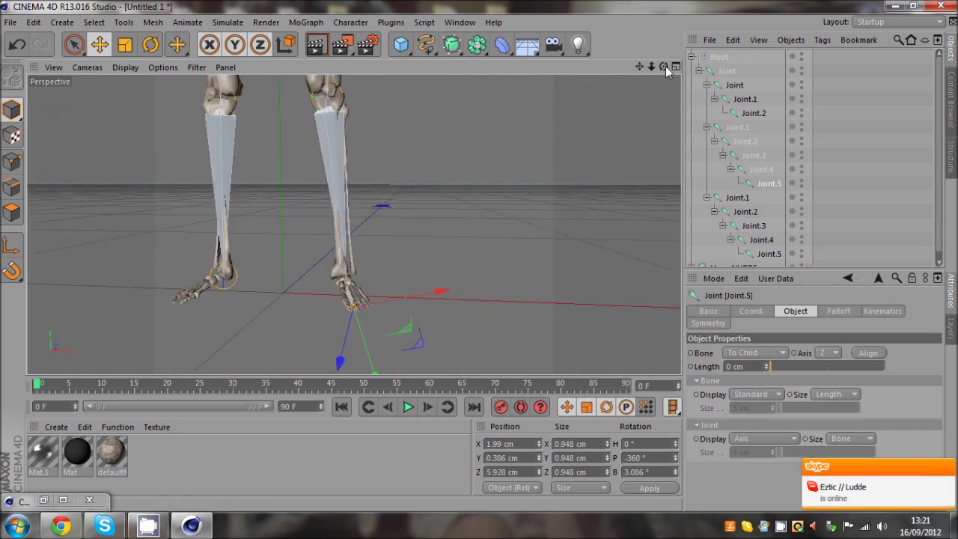
In the right view, add two joints from the opposite leg's ankle Joint.2 along the foot, ending at the toes
middle_click(487, 254)
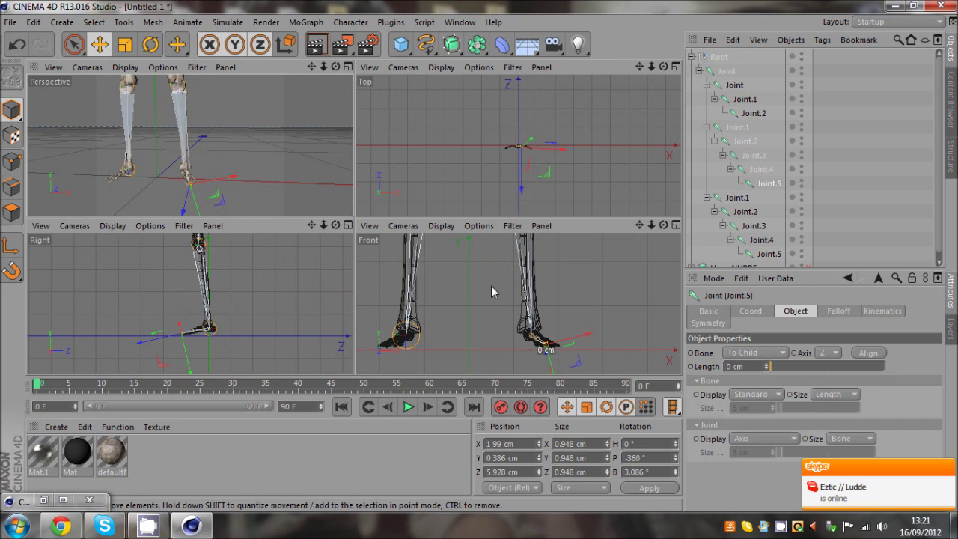
middle_click(492, 292)
middle_click(449, 270)
middle_click(278, 324)
click(177, 47)
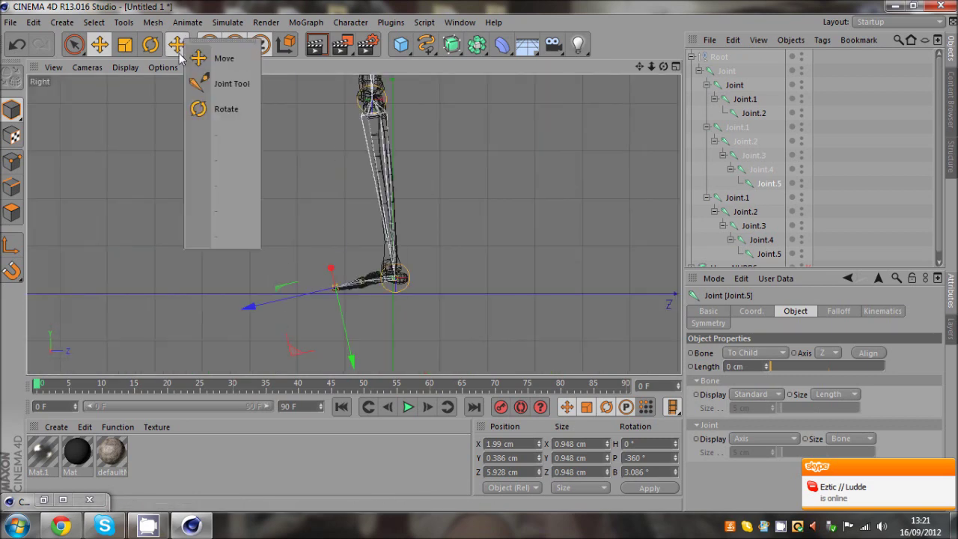
click(224, 83)
click(753, 113)
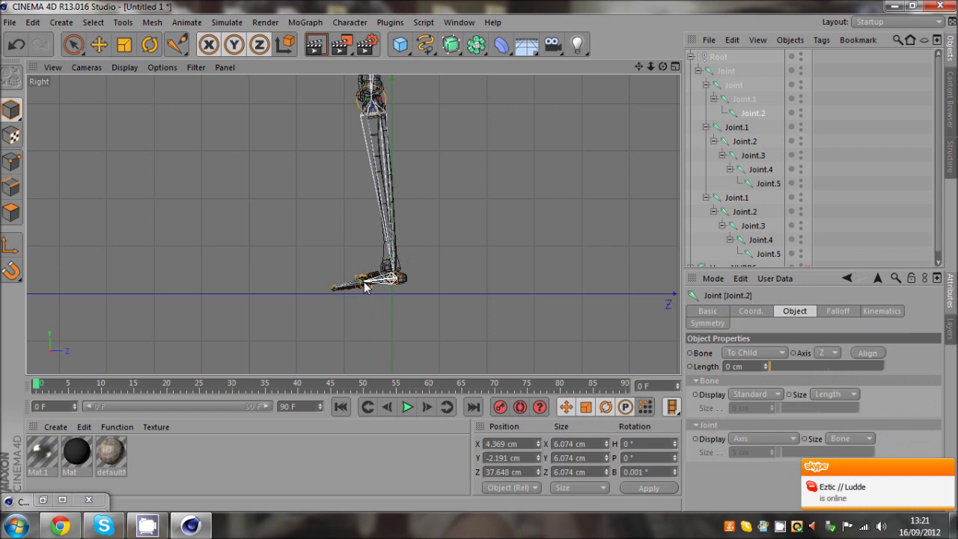
ctrl+click(335, 291)
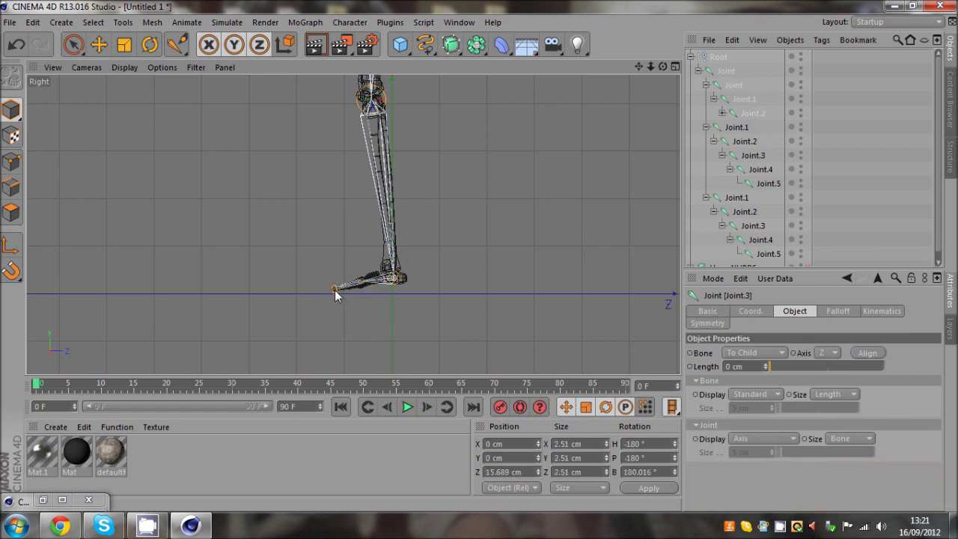
ctrl+click(336, 290)
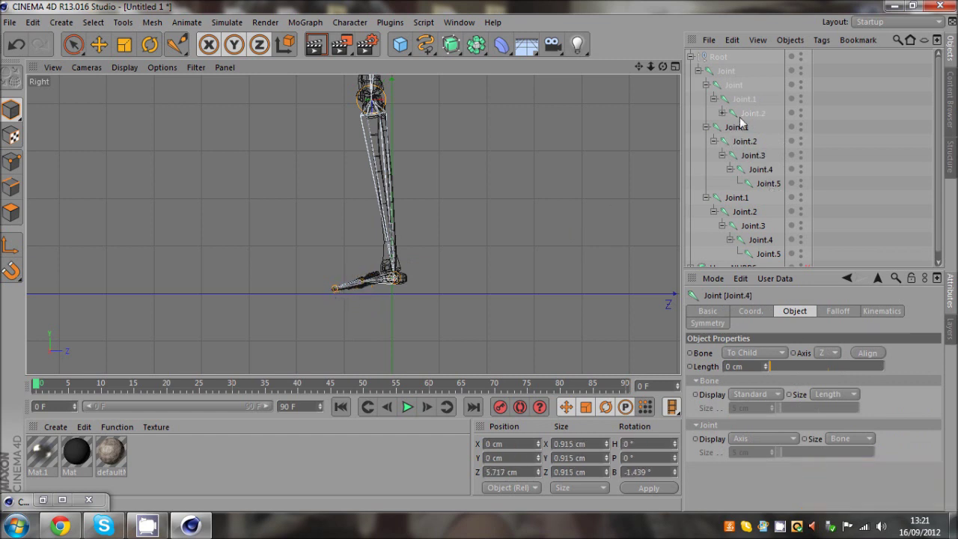
In the front view, move the opposite foot's Joint.3 sideways from the centre line onto the foot bones
click(722, 113)
click(762, 128)
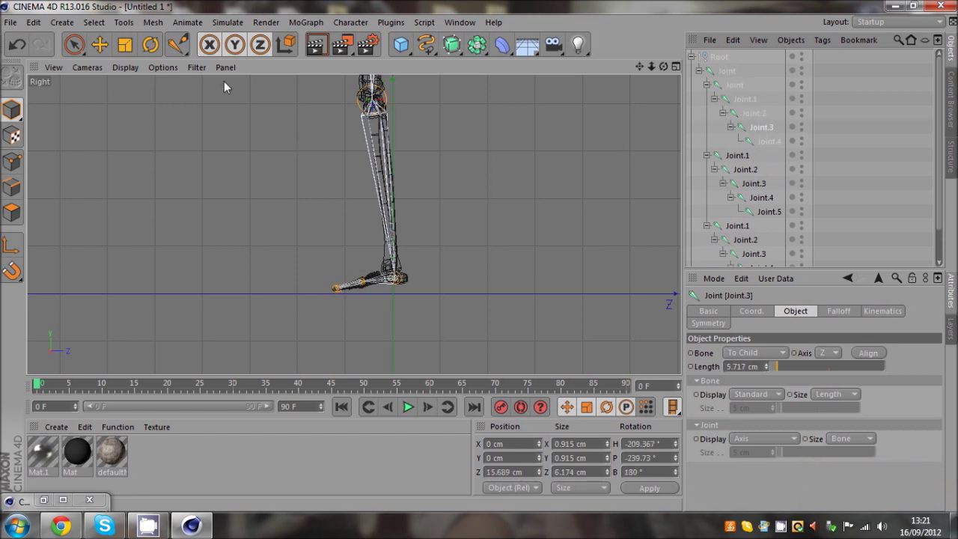
click(99, 49)
middle_click(313, 225)
scroll(410, 311, up, 3)
middle_click(410, 310)
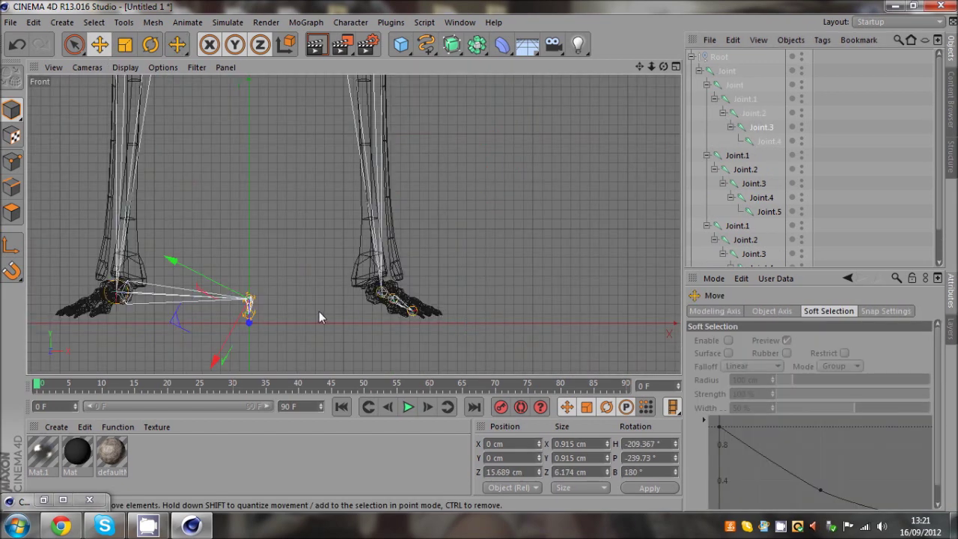
drag(318, 312, 139, 332)
Move the toe's Joint.4 to about 0.6 cm in X and 1.8 cm in Y, and check it in the perspective view
click(768, 141)
middle_click(205, 213)
middle_click(243, 115)
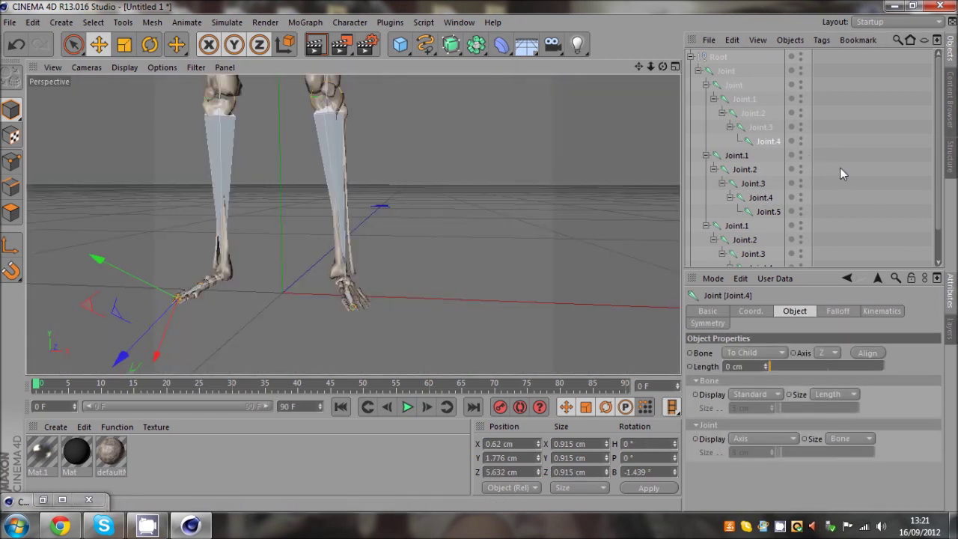
drag(663, 66, 478, 255)
With Joint Tool symmetry set to Draw, add mirrored joints from the chest's spine joint and position them at both shoulders
middle_click(479, 258)
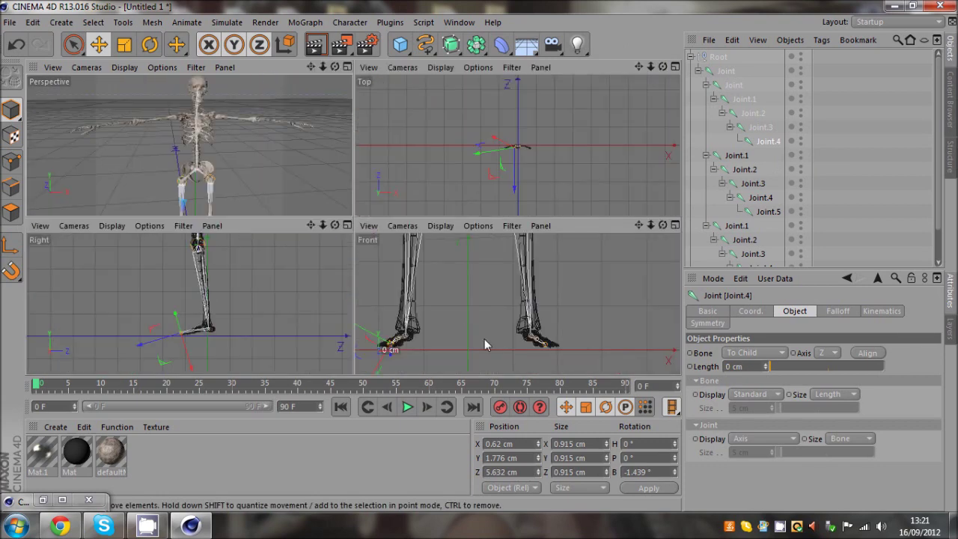
middle_click(485, 338)
drag(636, 66, 429, 150)
drag(177, 44, 212, 81)
click(346, 220)
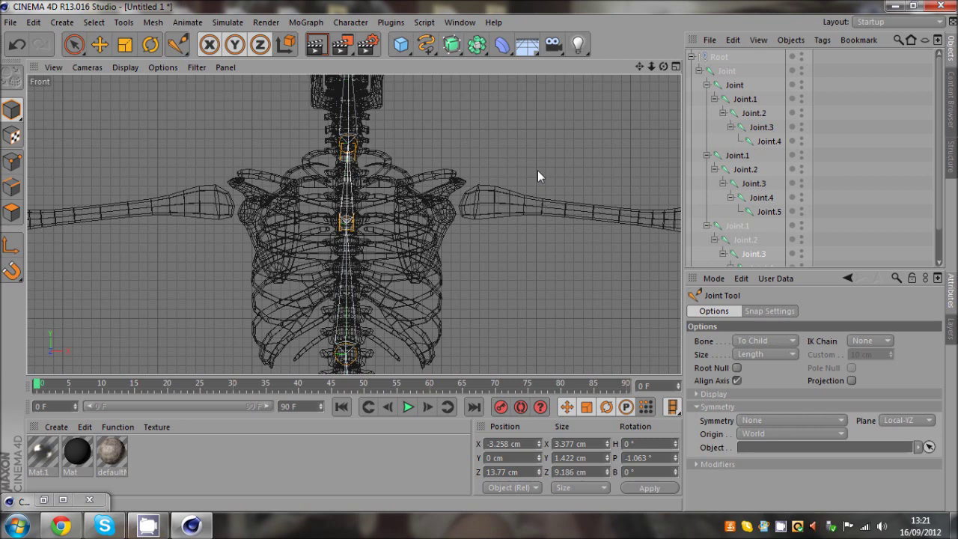
click(757, 419)
click(764, 449)
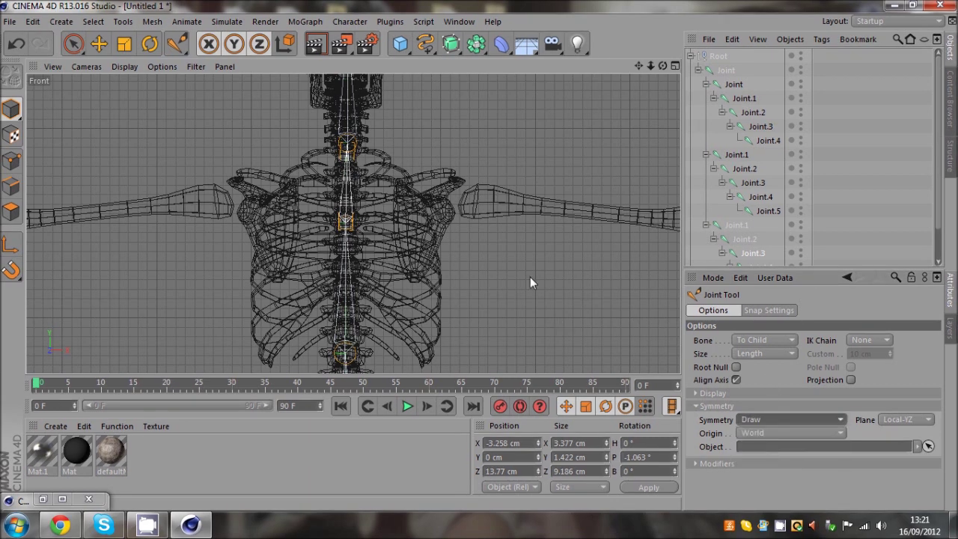
ctrl+click(420, 266)
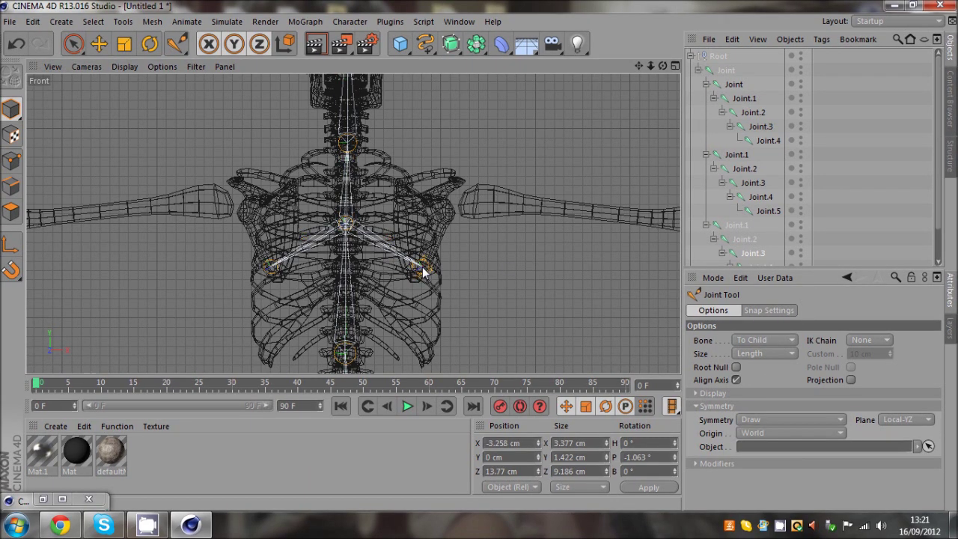
ctrl+drag(422, 269, 459, 198)
Extend the mirrored arm chains in the front view with joints at the elbows and wrists
scroll(458, 198, down, 3)
ctrl+drag(647, 213, 659, 215)
alt+middle_drag(477, 256, 479, 256)
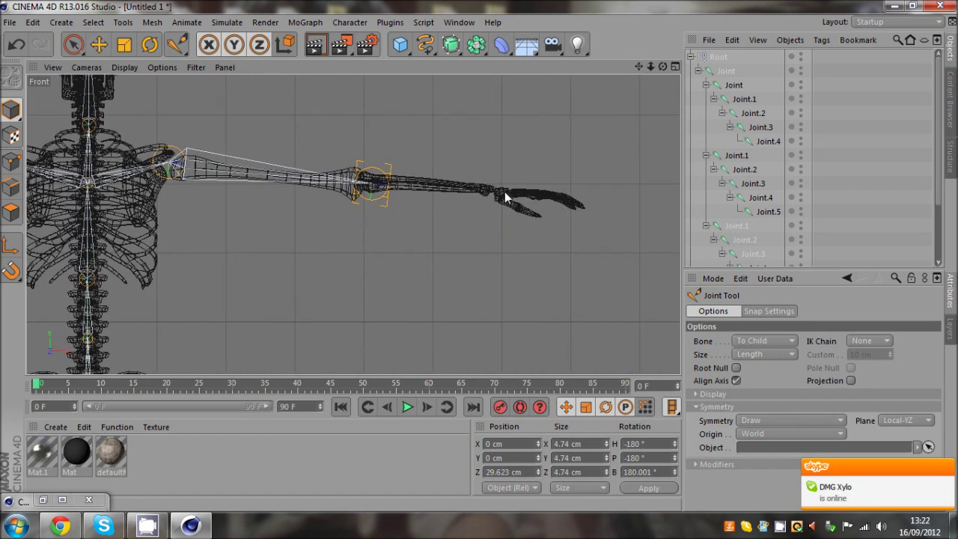
ctrl+drag(505, 196, 505, 197)
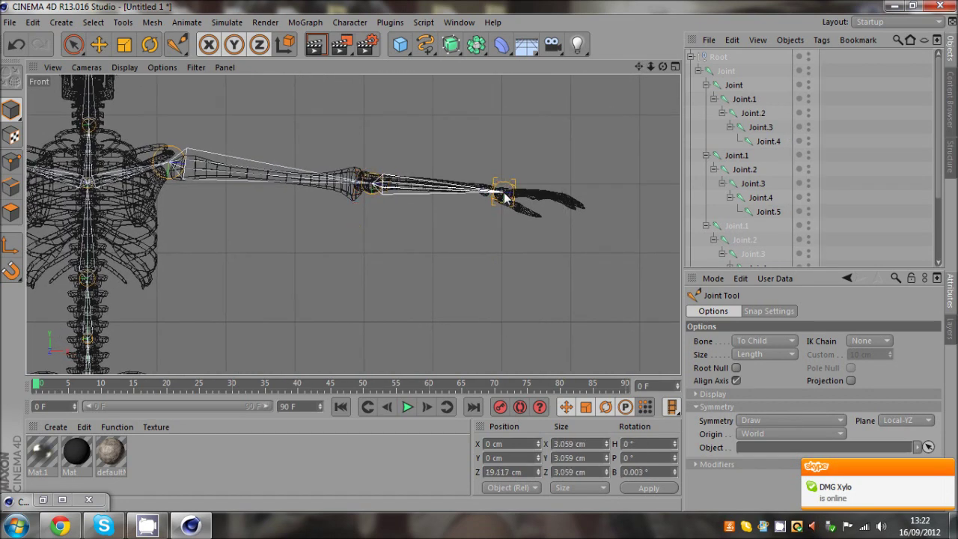
Examine how the new arm joints line up with the arm bones in the perspective and top views
middle_click(505, 197)
middle_click(230, 129)
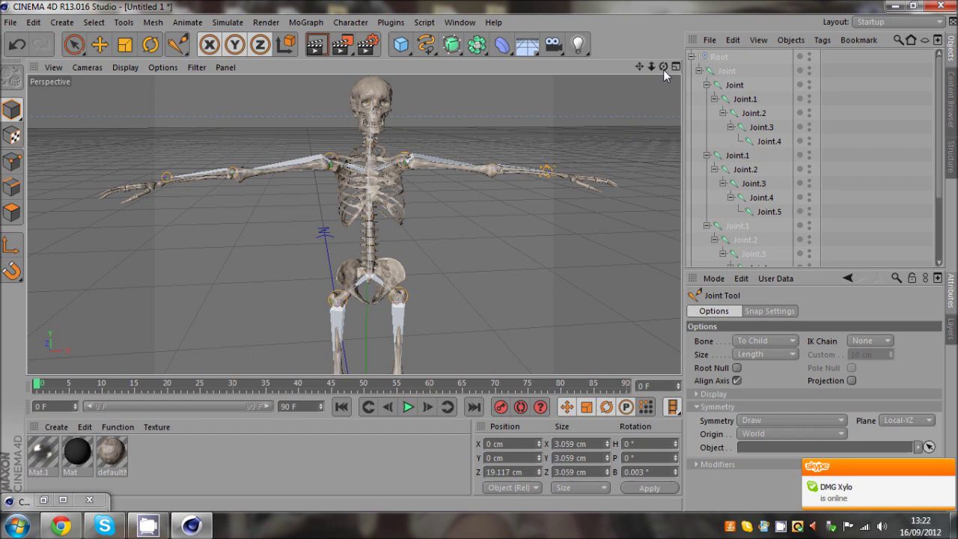
drag(663, 70, 475, 257)
middle_click(475, 257)
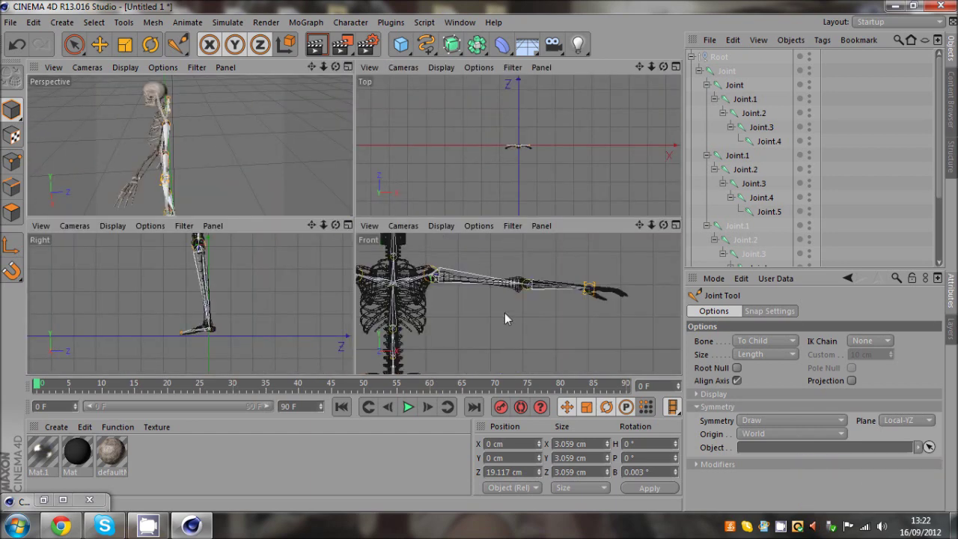
middle_click(464, 139)
scroll(319, 227, up, 5)
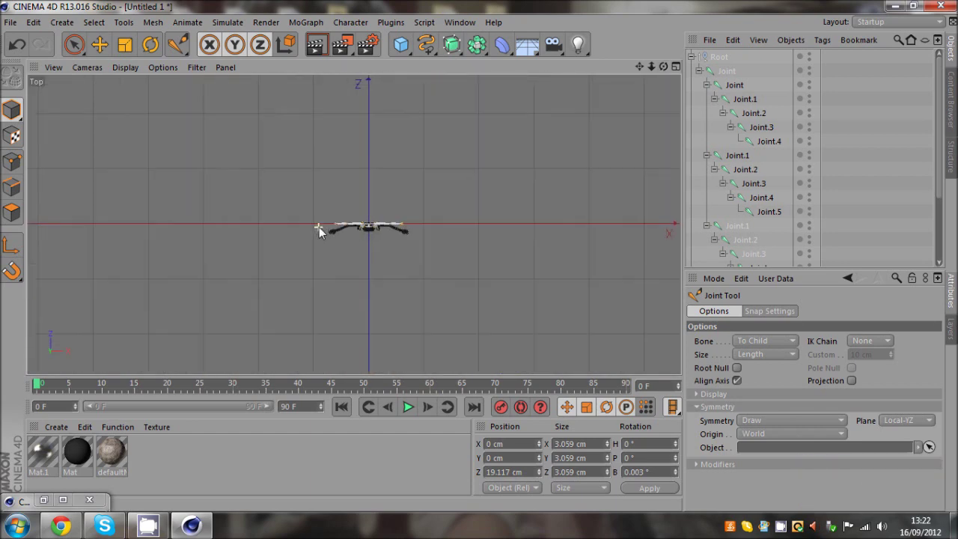
scroll(394, 223, up, 12)
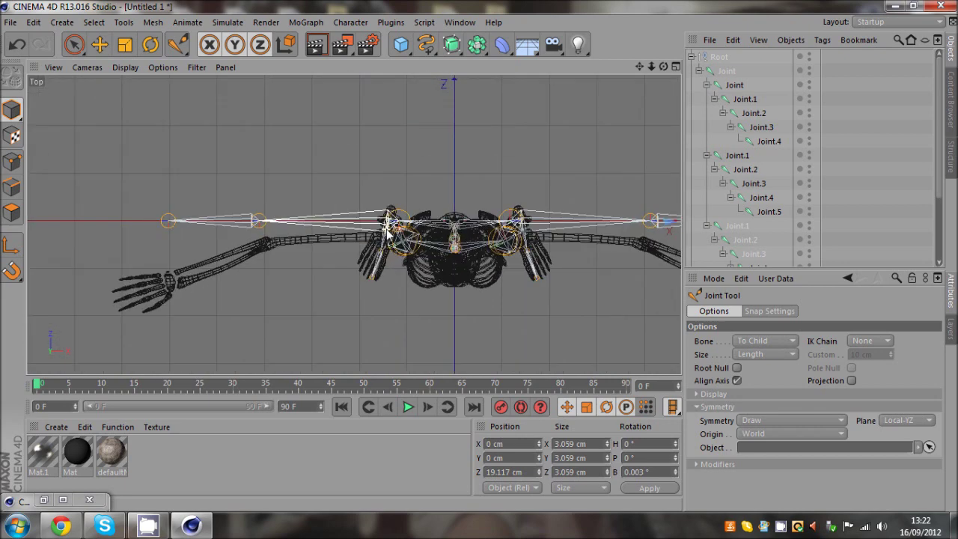
scroll(390, 241, up, 2)
scroll(326, 239, down, 3)
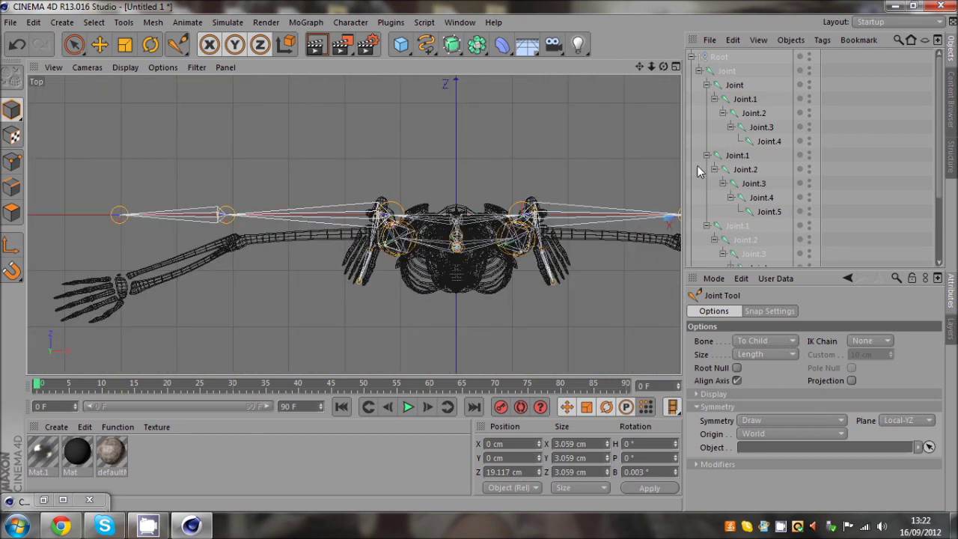
scroll(726, 226, down, 3)
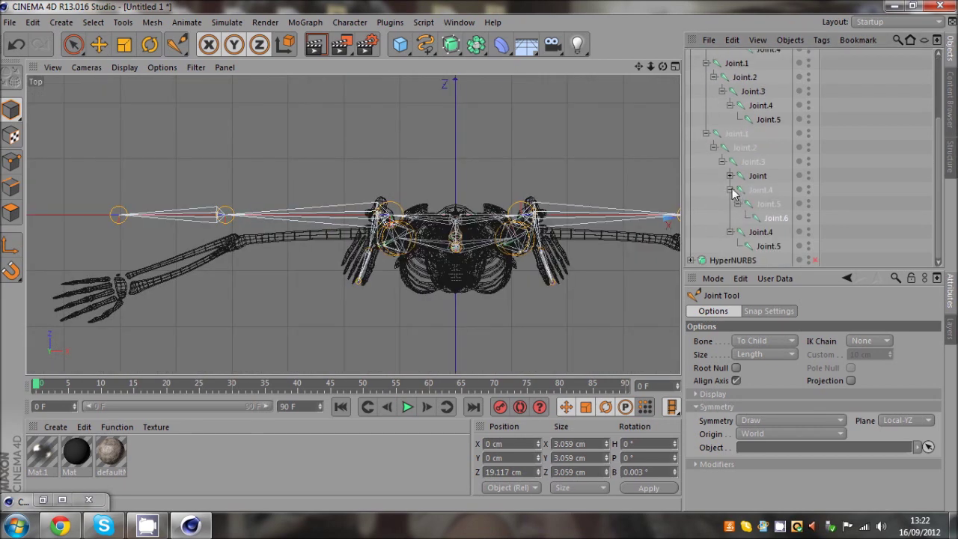
click(731, 190)
click(761, 218)
shift+click(763, 233)
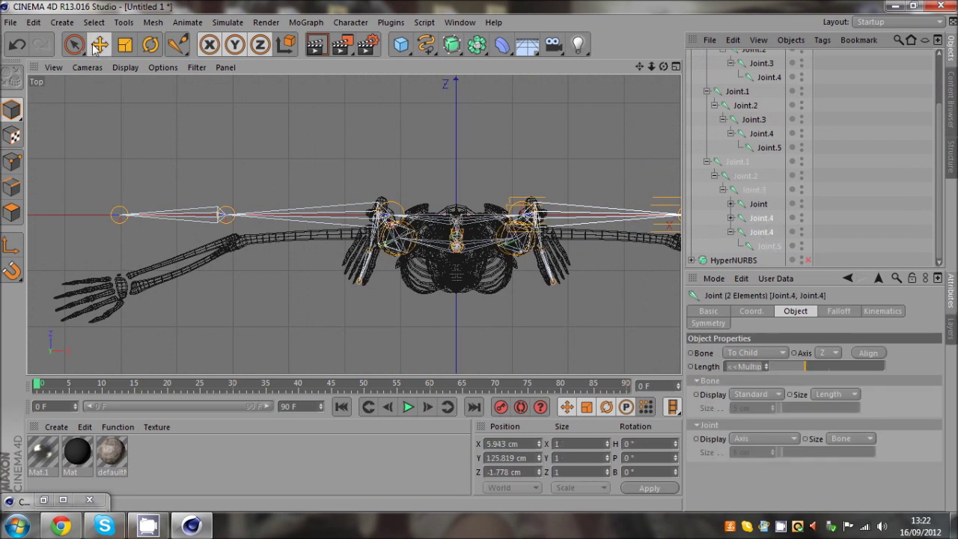
click(100, 44)
drag(487, 181, 487, 124)
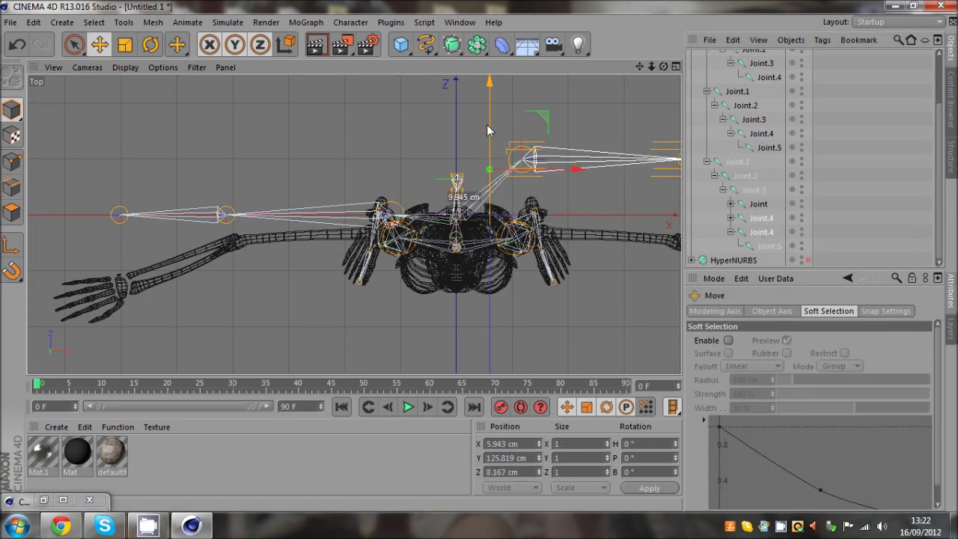
key(ctrl+z)
Select the upper joints of both arm chains, Joint and Joint.4, and move them to about -3.4 cm in world Z
click(771, 233)
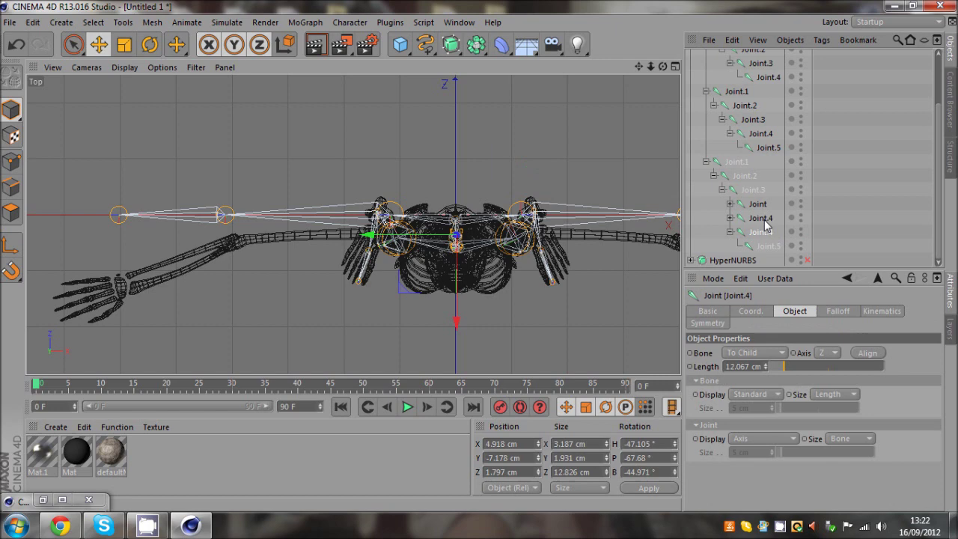
click(762, 218)
shift+click(758, 206)
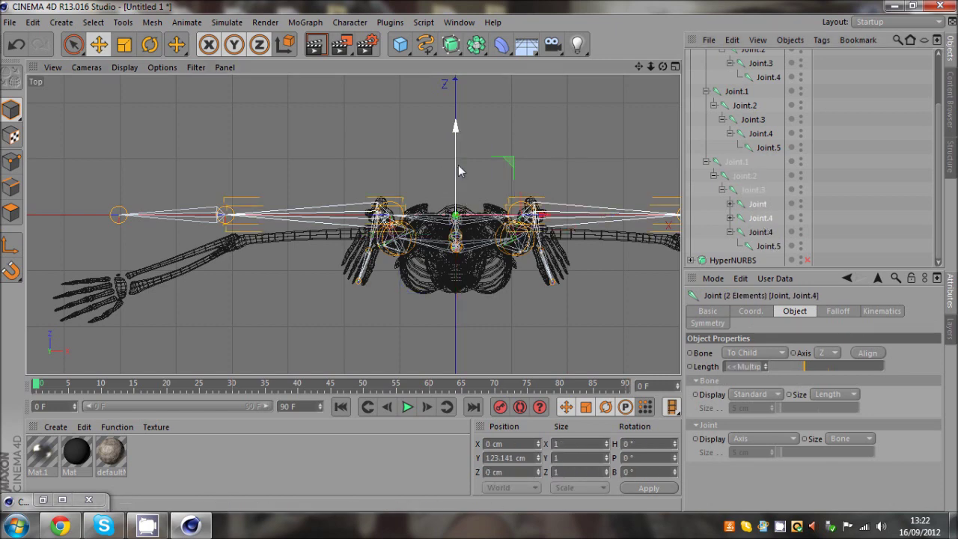
drag(458, 165, 467, 182)
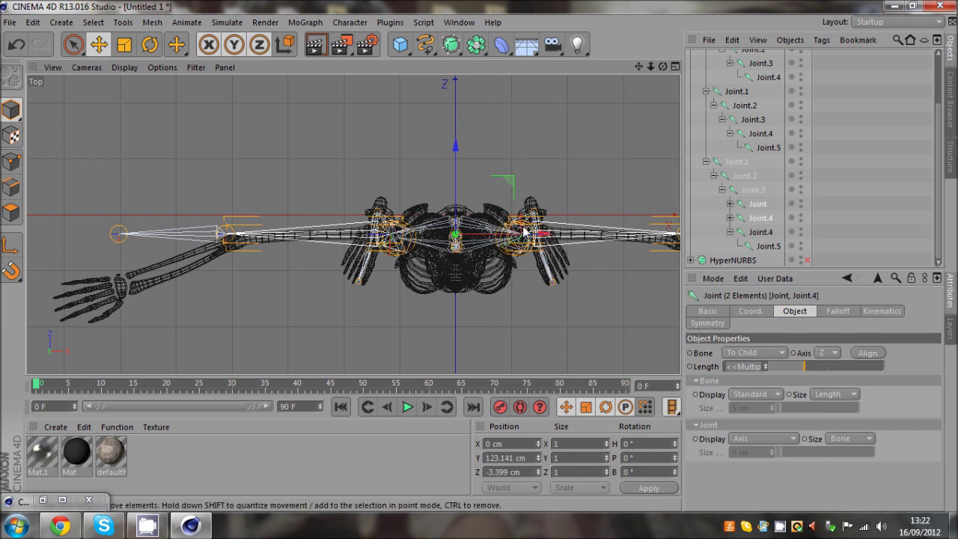
Select both elbow joints, Joint.1 and Joint.5, and move them along Z onto the elbow bones in the top view
click(730, 219)
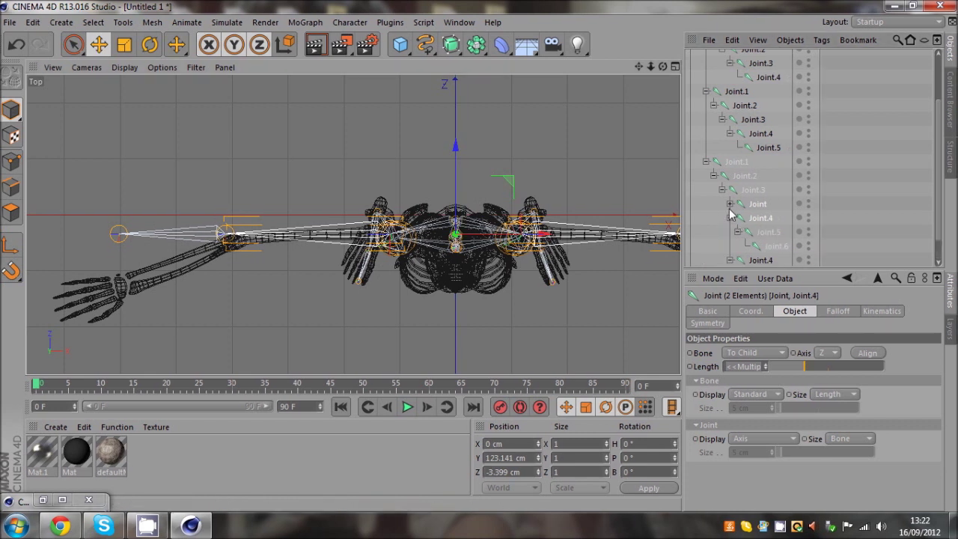
click(729, 209)
click(729, 204)
click(767, 217)
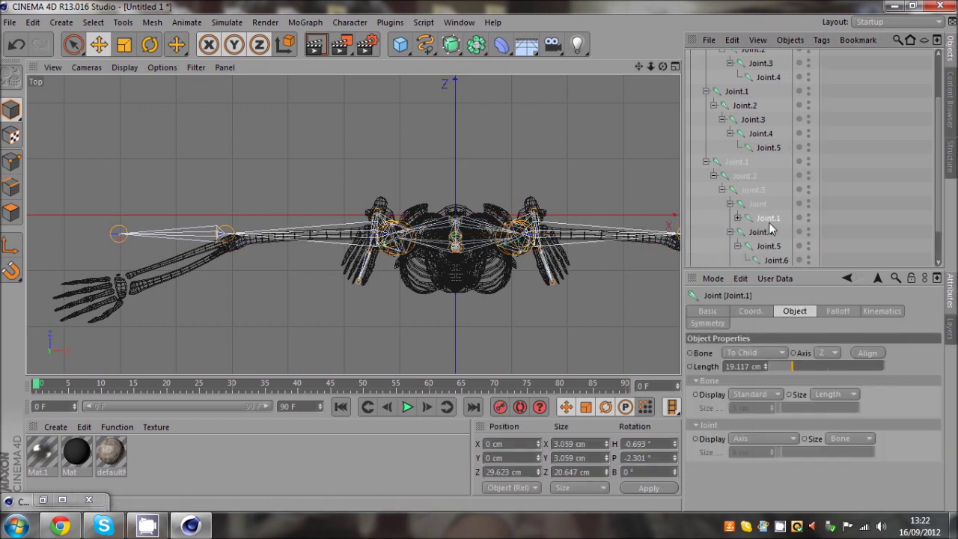
ctrl+click(766, 246)
drag(459, 204, 464, 214)
Move both wrist joints, Joint.2 and Joint.6, to about -13 cm in world Z, and check the arms in the perspective view
click(764, 259)
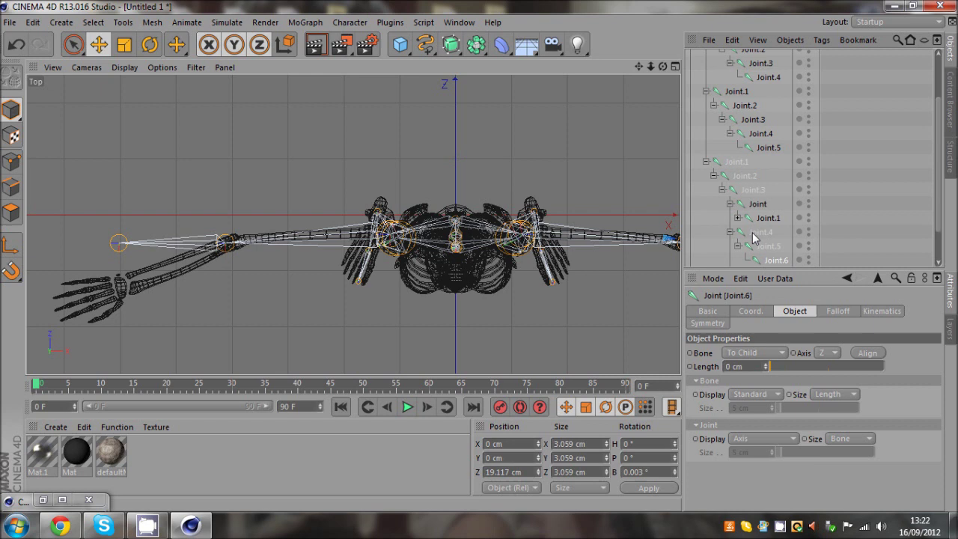
click(739, 222)
click(738, 217)
click(765, 231)
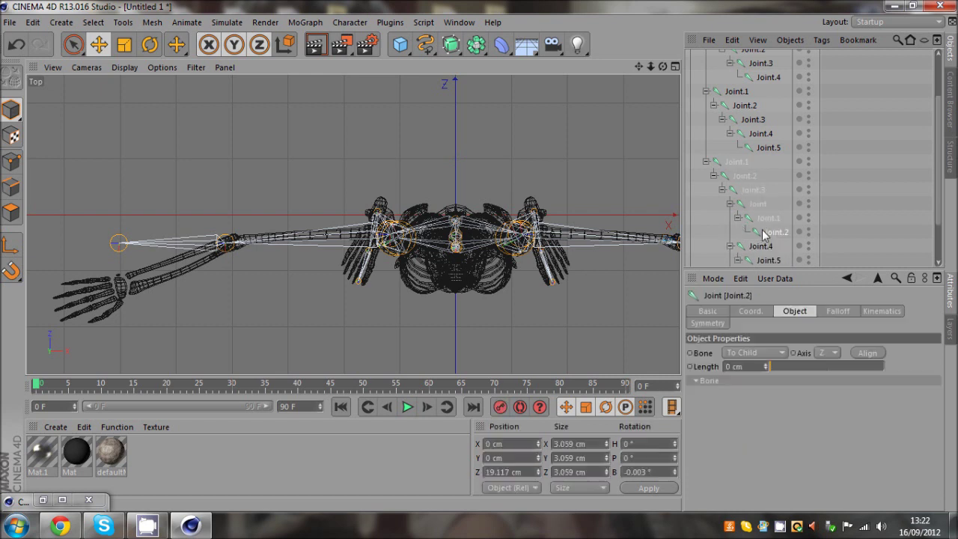
scroll(767, 259, down, 2)
ctrl+click(775, 218)
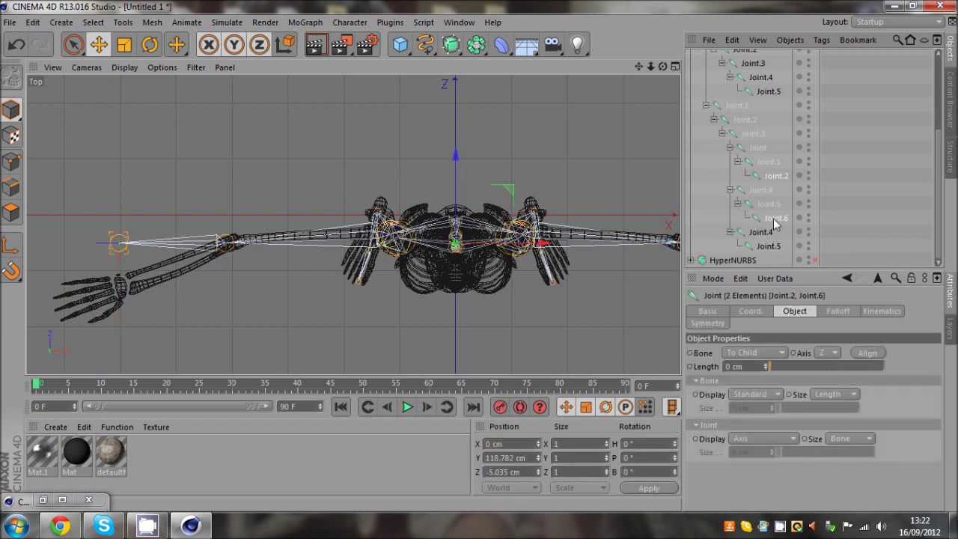
drag(455, 203, 462, 248)
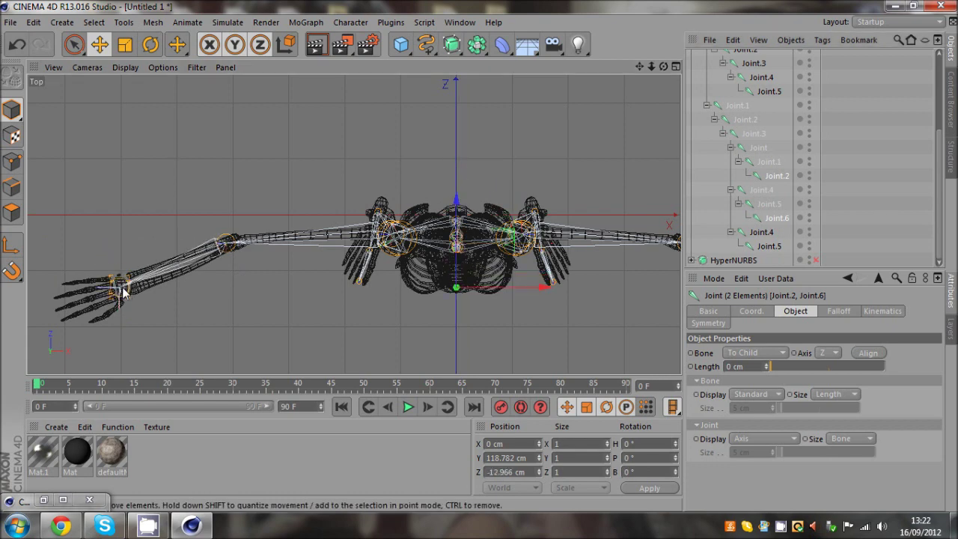
drag(639, 65, 632, 10)
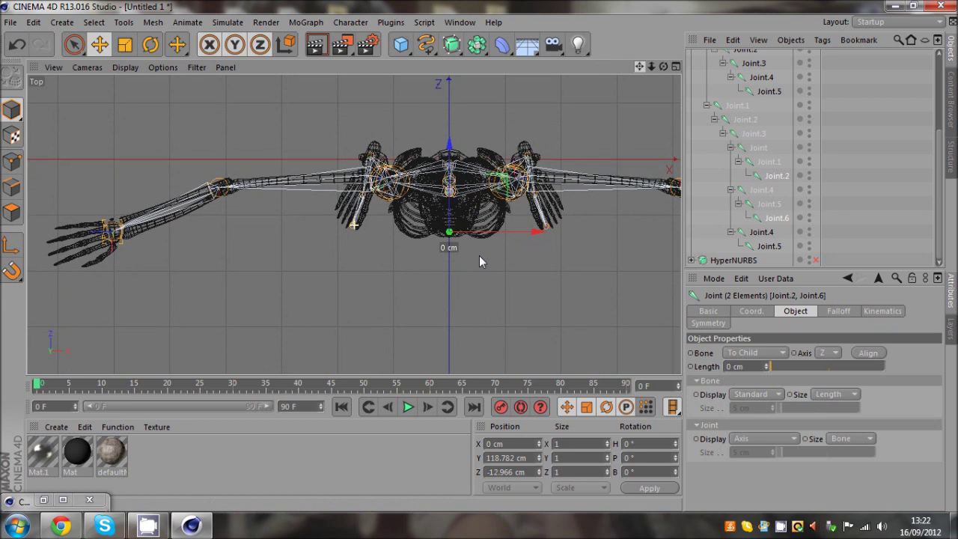
middle_click(295, 256)
middle_click(271, 197)
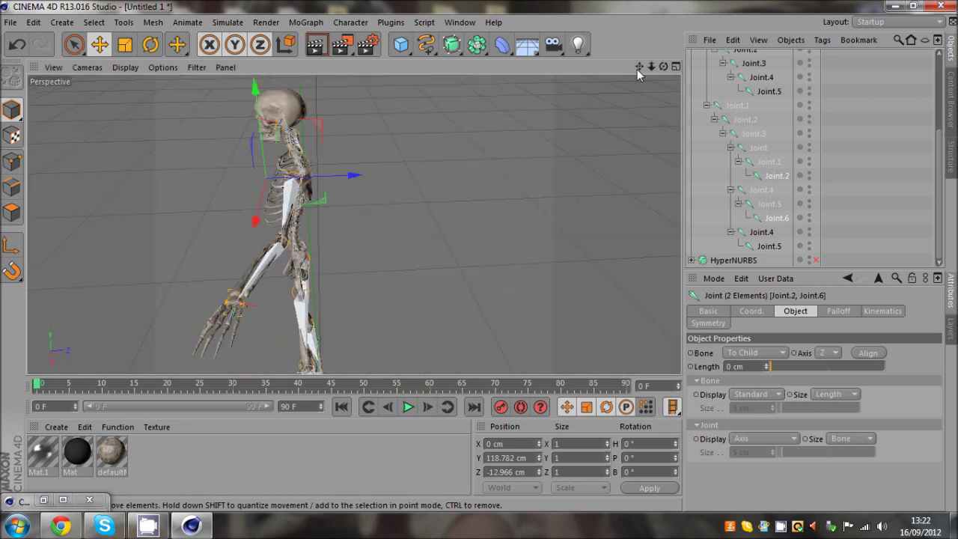
drag(663, 67, 479, 255)
Collapse the Root joint hierarchy and make it a child of the merged skeleton mesh inside HyperNURBS
scroll(749, 150, up, 5)
click(690, 56)
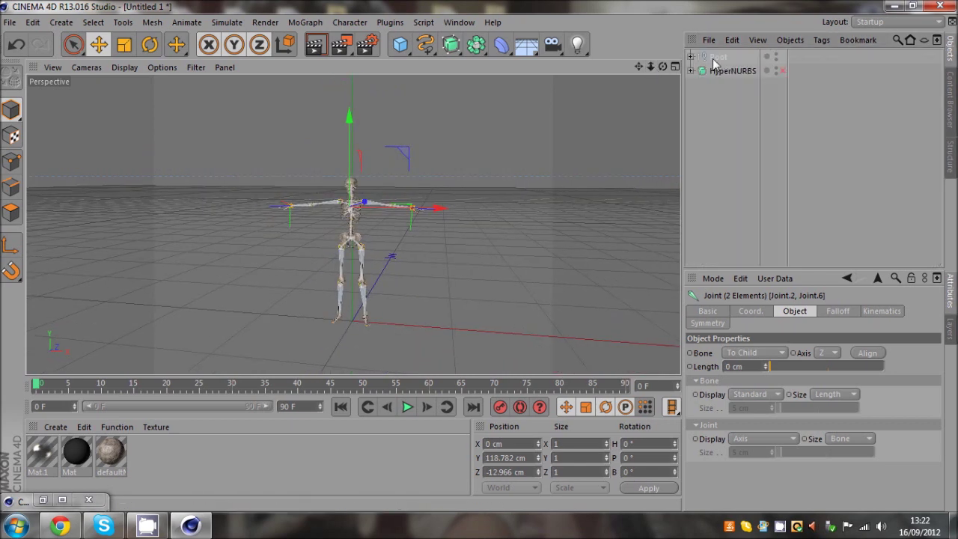
drag(717, 75, 723, 86)
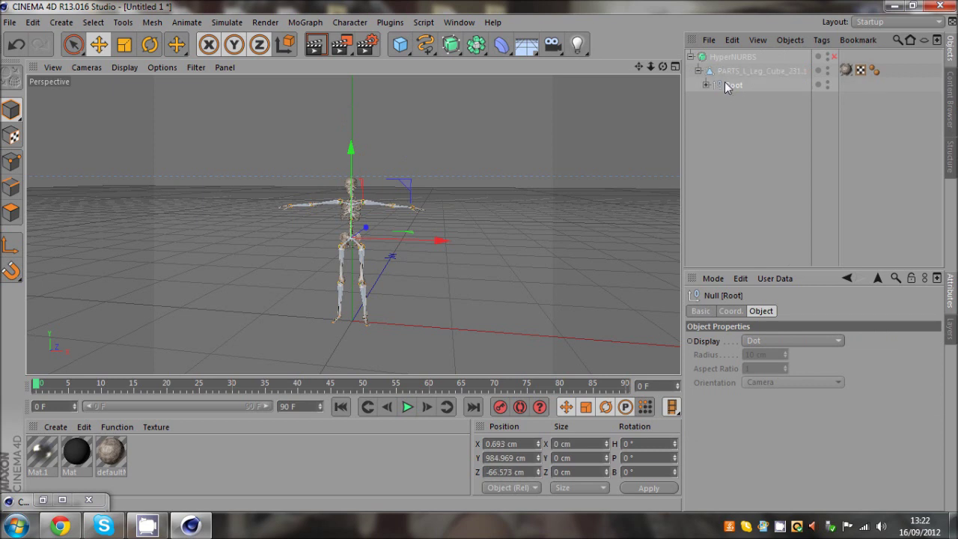
Select the Root null with all its child joints plus the merged skeleton mesh, and bind the mesh to the joints
right_click(713, 87)
click(771, 233)
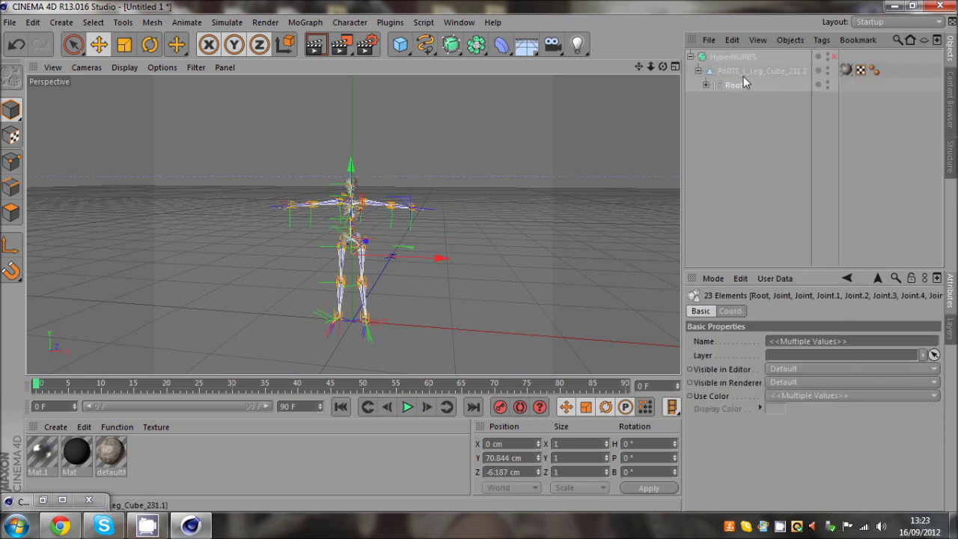
ctrl+click(743, 75)
click(350, 22)
mouse_move(396, 57)
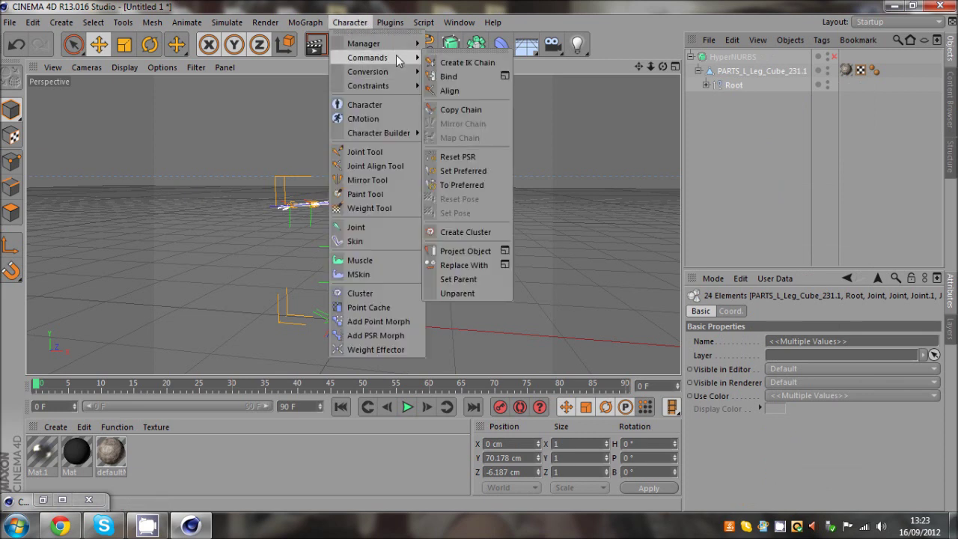
click(449, 77)
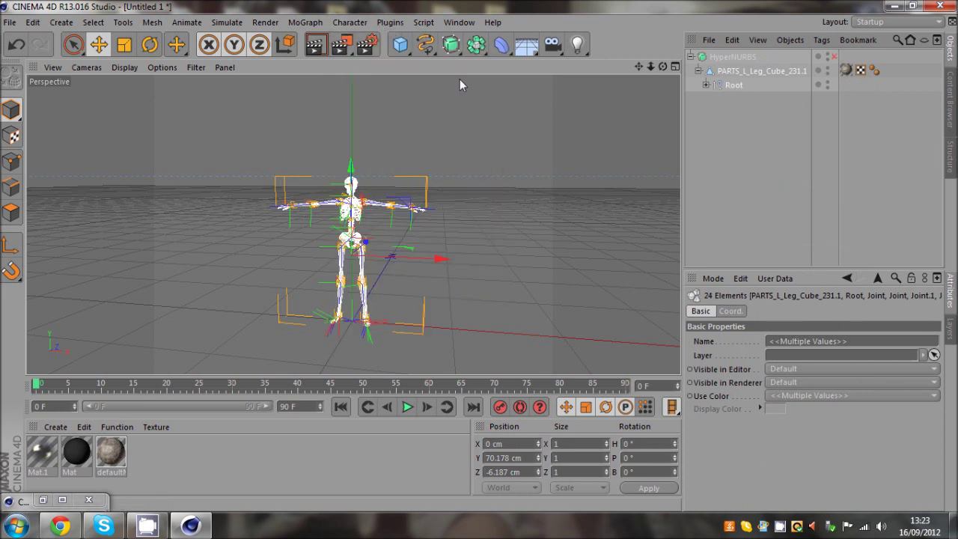
click(768, 124)
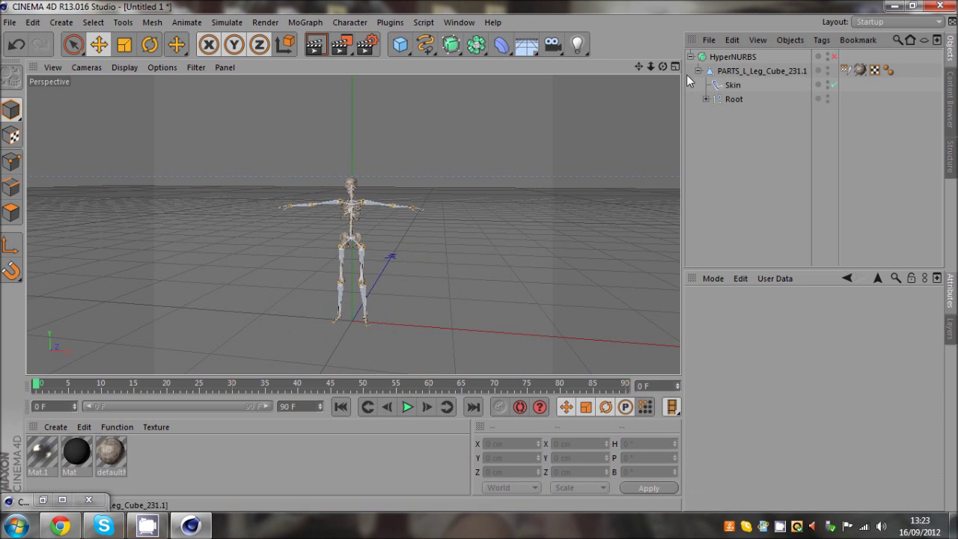
Hide the Root joint hierarchy in the viewport so only the skeleton mesh is displayed
double_click(827, 98)
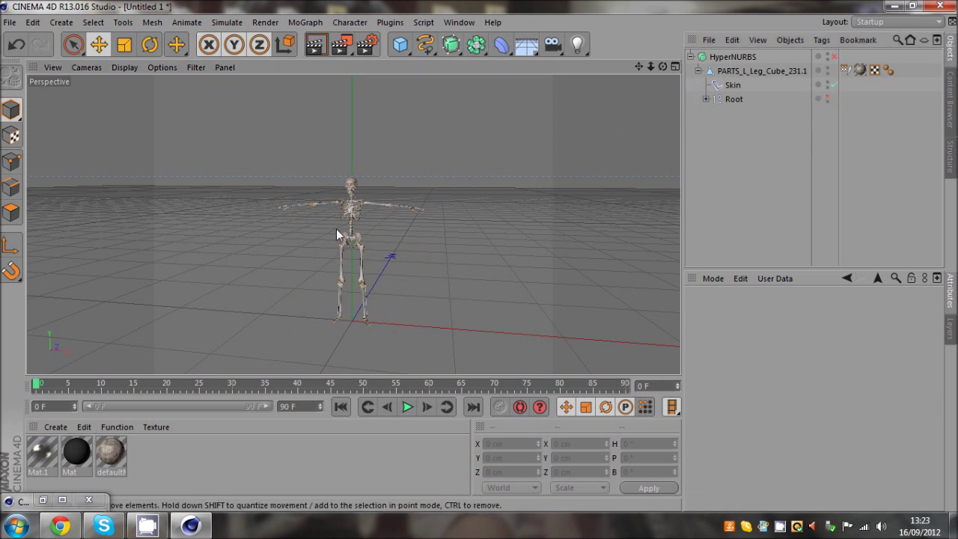
scroll(336, 228, up, 5)
drag(662, 66, 508, 224)
Expand the Root hierarchy and collapse both leg chains and both arm chains to tidy the joint tree
click(706, 99)
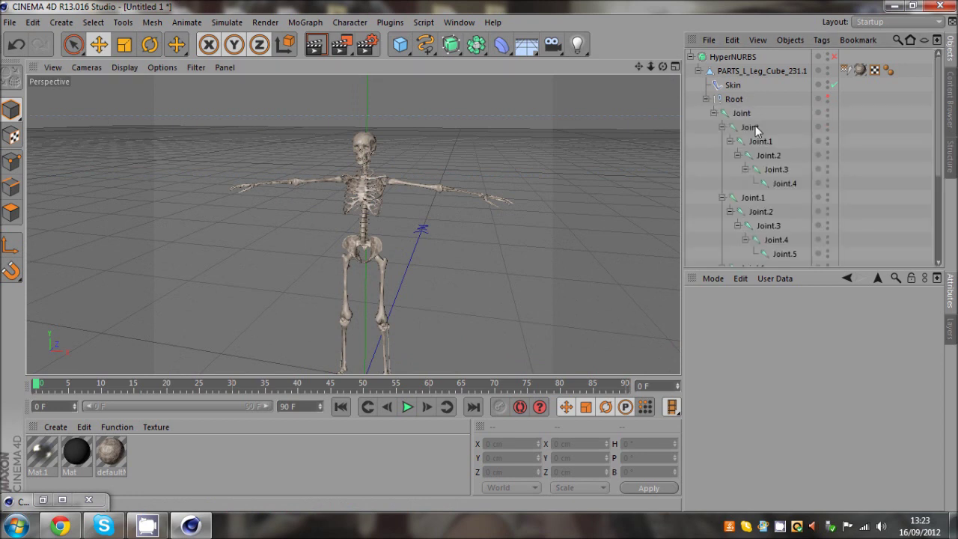
click(767, 155)
key(r)
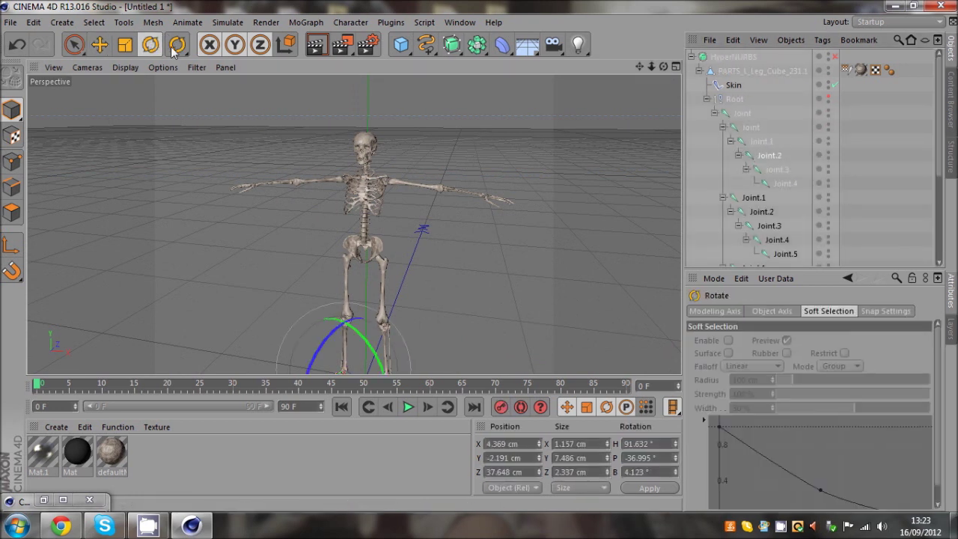
click(723, 127)
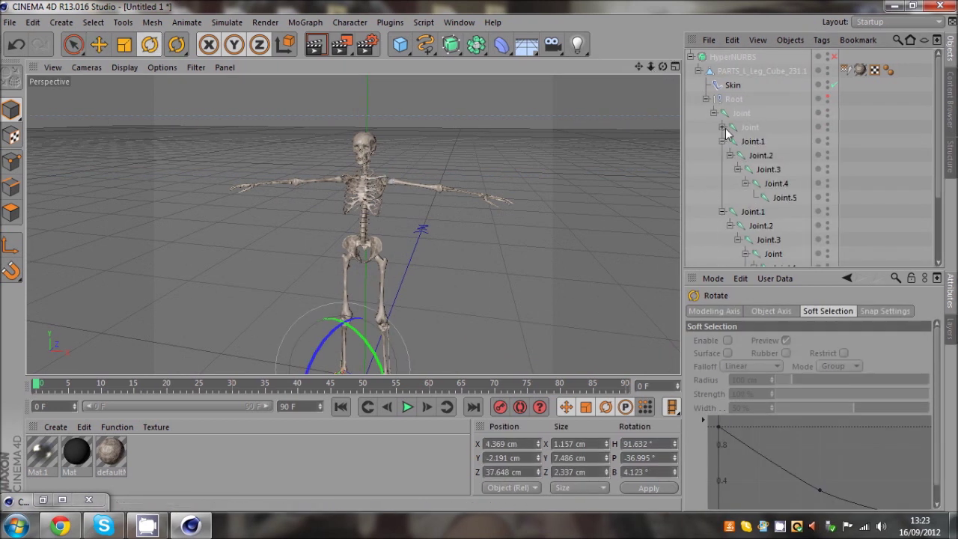
click(727, 142)
click(723, 142)
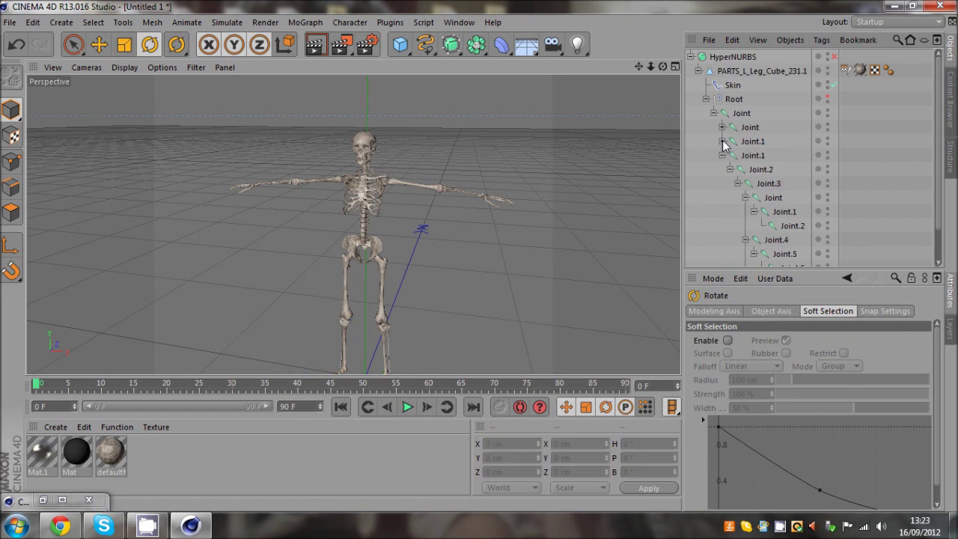
click(752, 157)
click(745, 197)
click(746, 211)
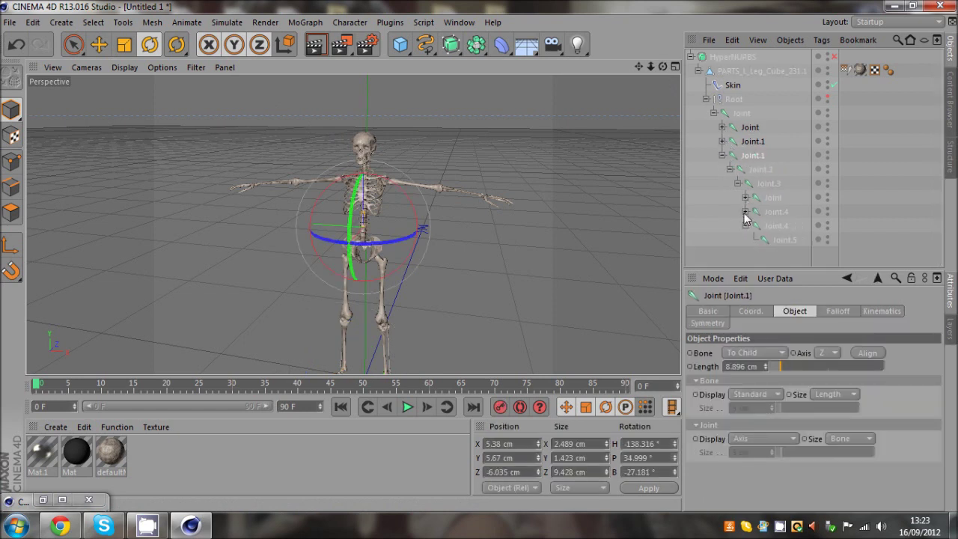
click(773, 214)
click(773, 199)
Try rotating the head joint Joint.4 to test the binding, and undo the rotation
click(760, 226)
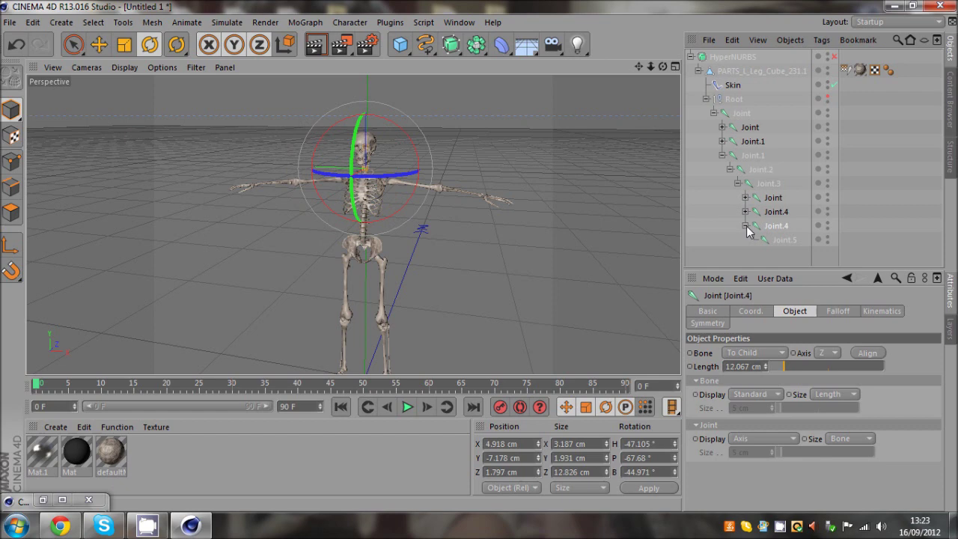
click(746, 226)
mouse_move(346, 154)
mouse_down()
mouse_move(345, 208)
mouse_move(347, 154)
mouse_up()
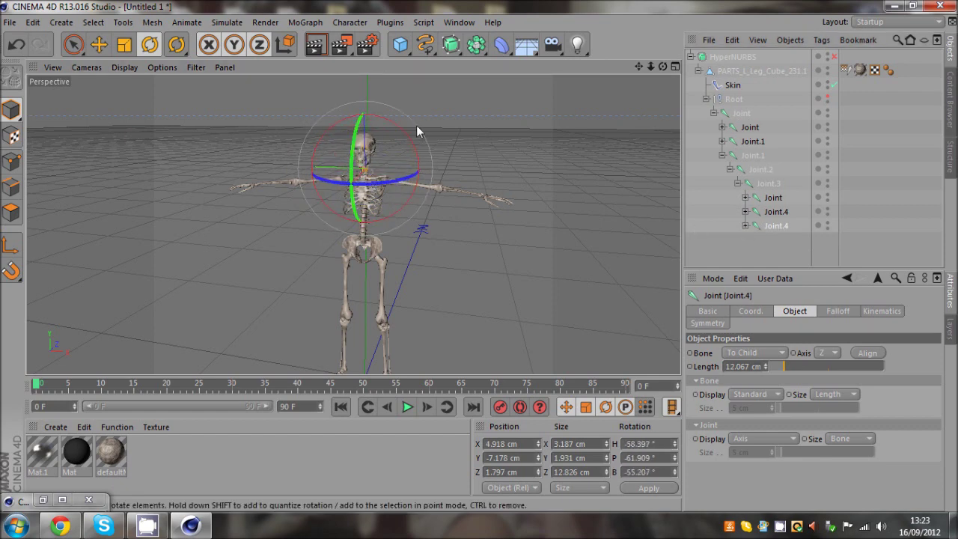
key(ctrl+z)
alt+right_drag(365, 180, 561, 177)
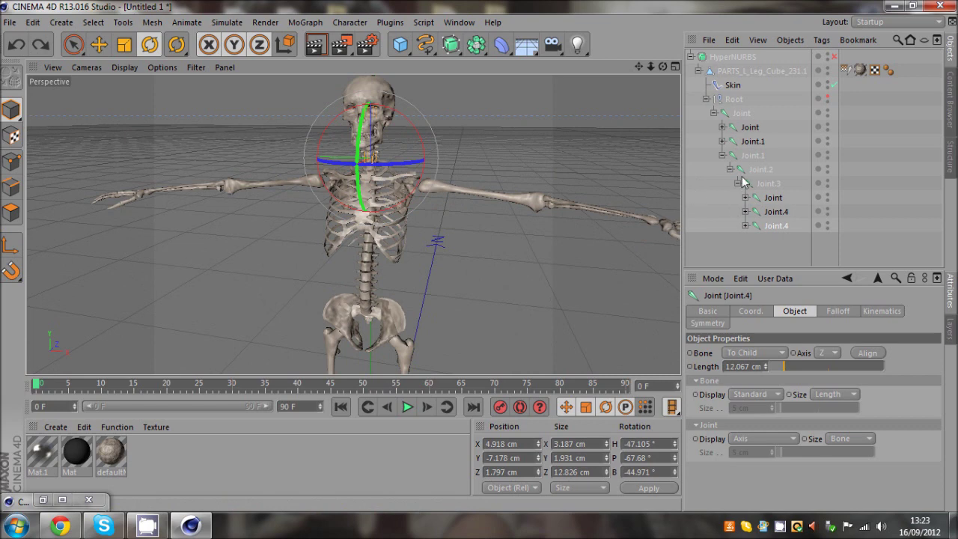
click(45, 499)
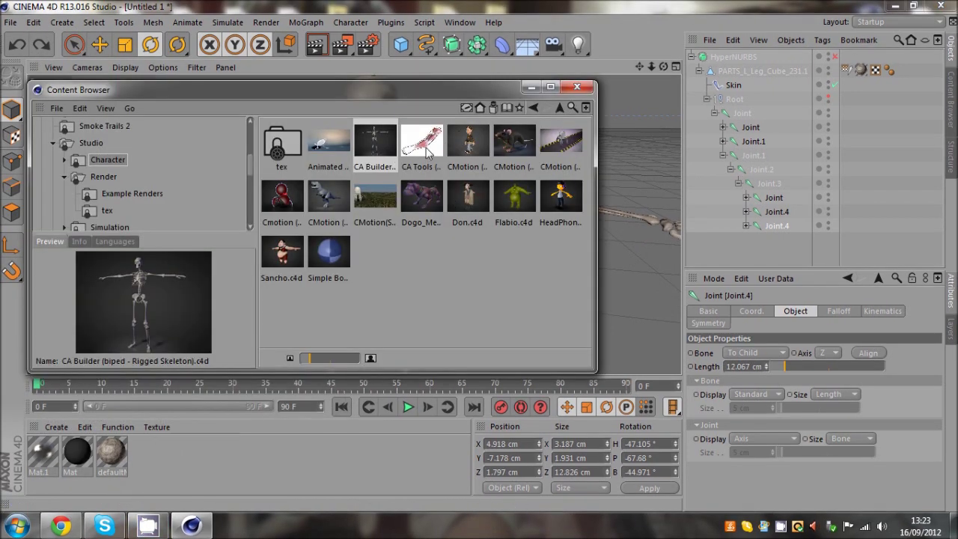
click(529, 87)
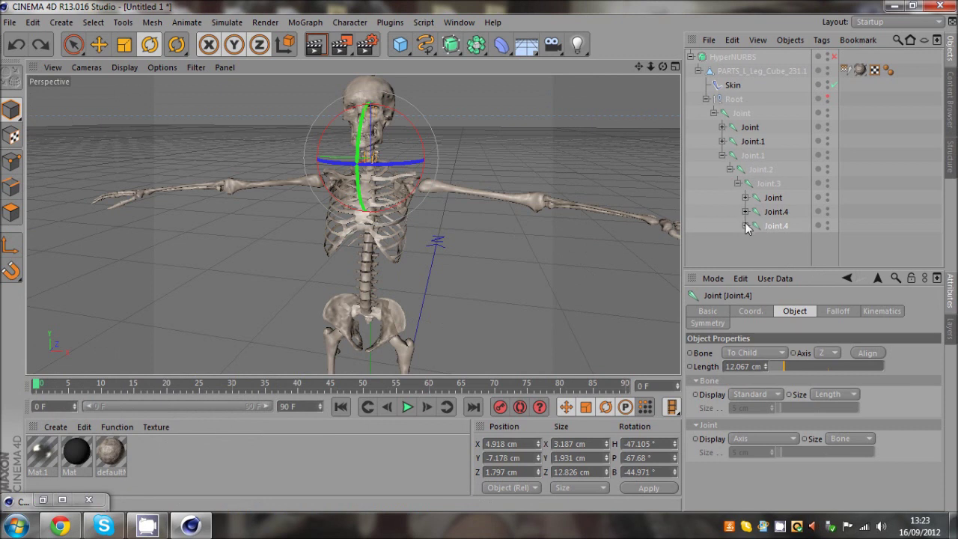
Create an IK chain on the first arm's joints, Joint, Joint.1 and Joint.2
click(754, 199)
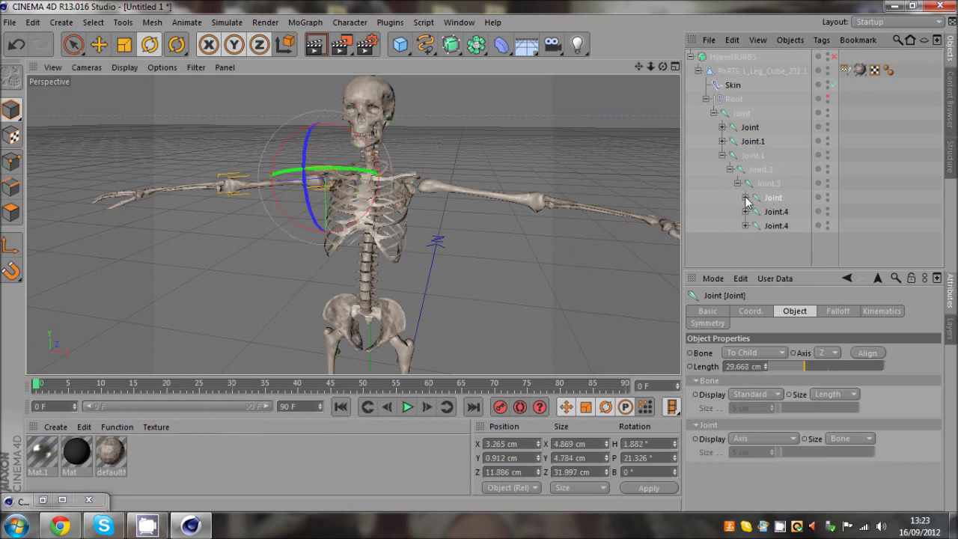
click(746, 198)
shift+click(785, 226)
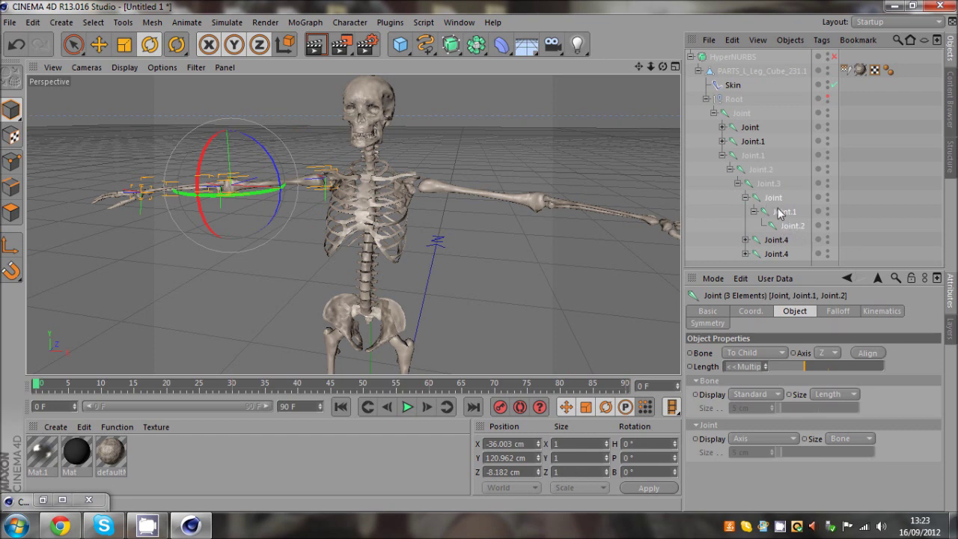
click(363, 22)
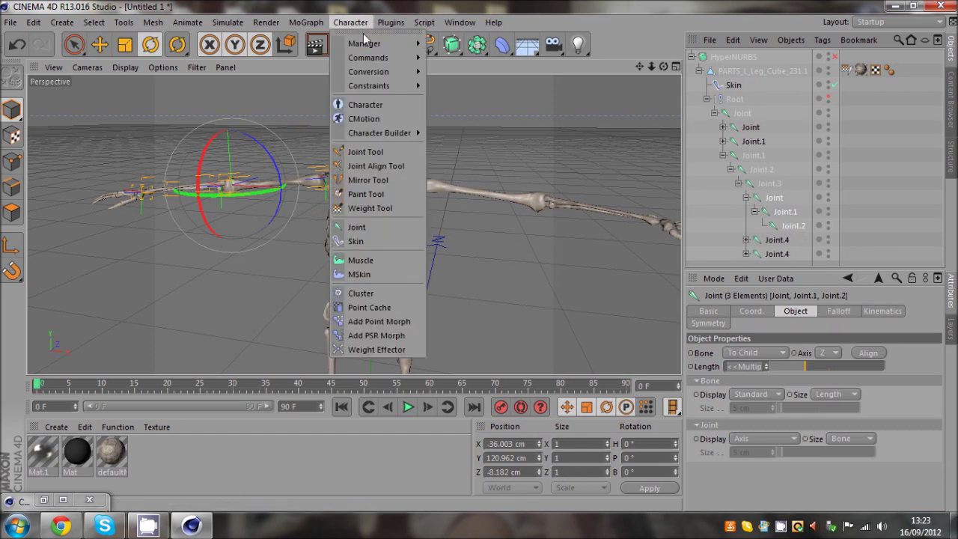
mouse_move(372, 58)
click(469, 65)
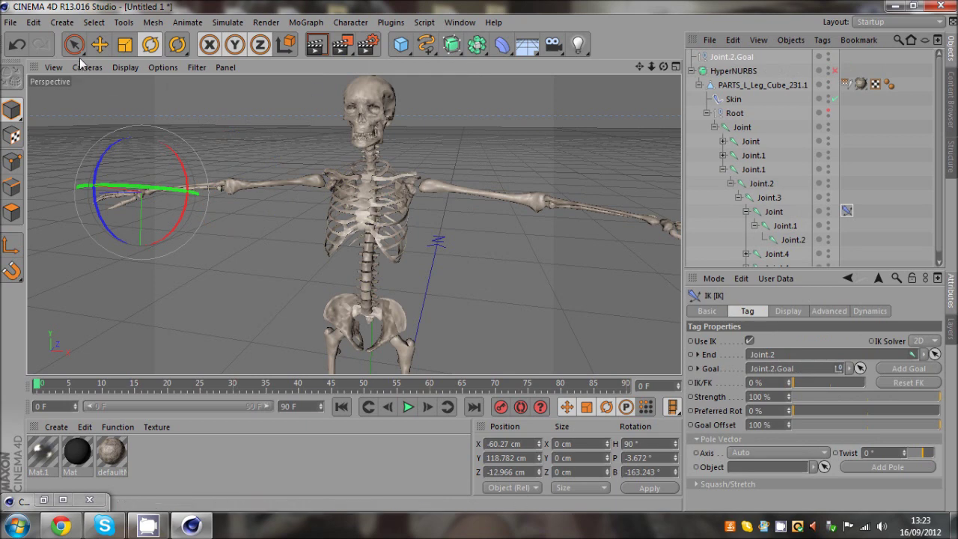
Try moving Joint.2.Goal to bend the arm forward and across the chest, and undo the moves
click(99, 45)
drag(662, 66, 449, 174)
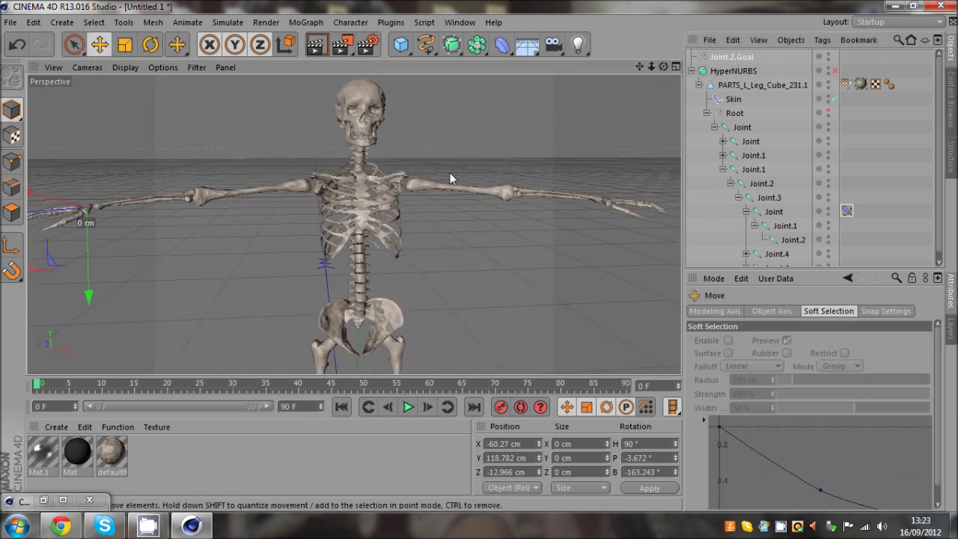
drag(49, 212, 156, 211)
drag(663, 67, 576, 150)
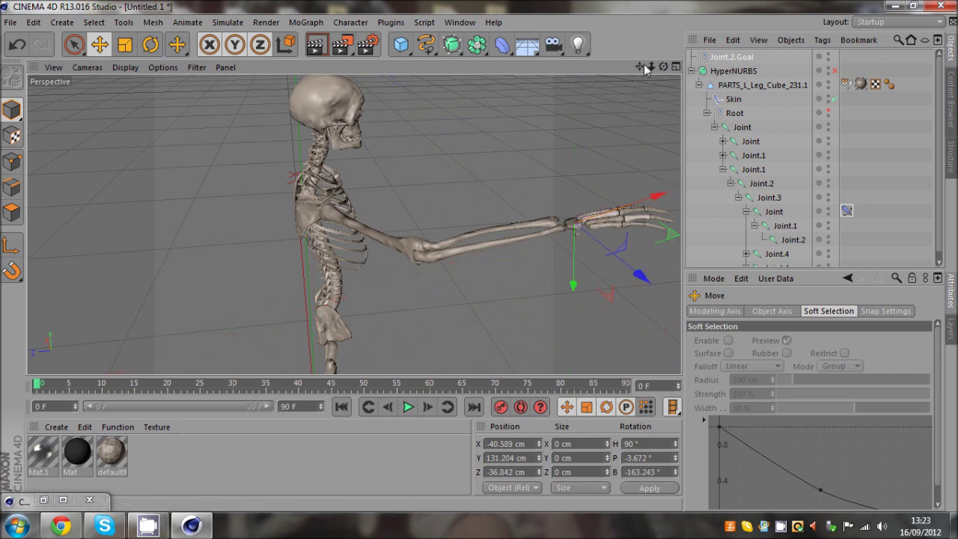
drag(663, 67, 479, 255)
drag(195, 223, 487, 225)
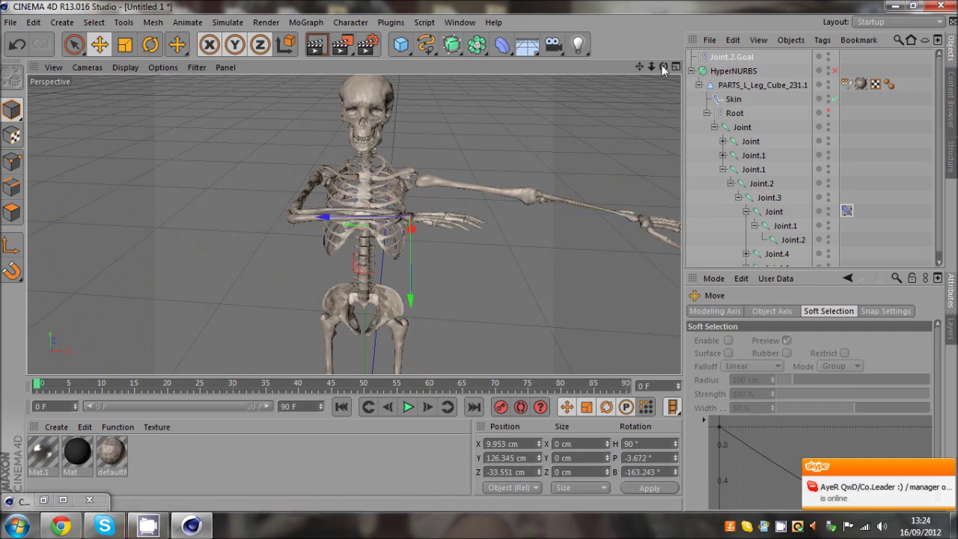
drag(661, 67, 478, 255)
key(ctrl+z)
key(ctrl+z)
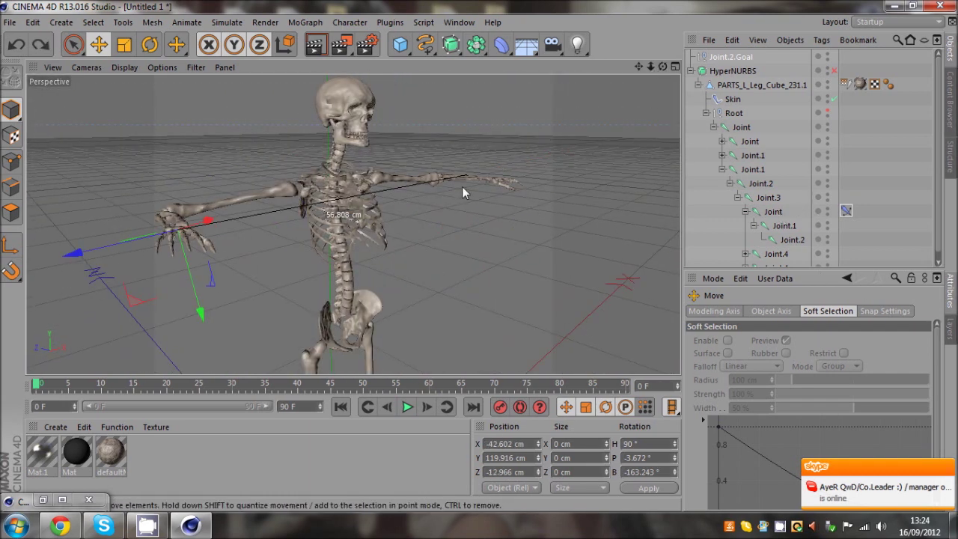
key(ctrl+z)
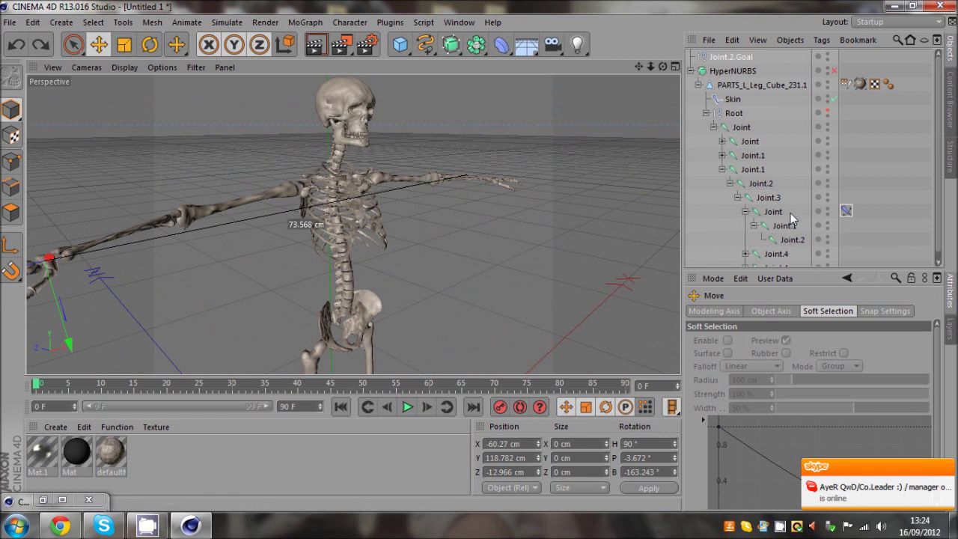
Delete the IK tag from the arm's upper joint and remove the Joint.2.Goal null
click(773, 212)
click(844, 216)
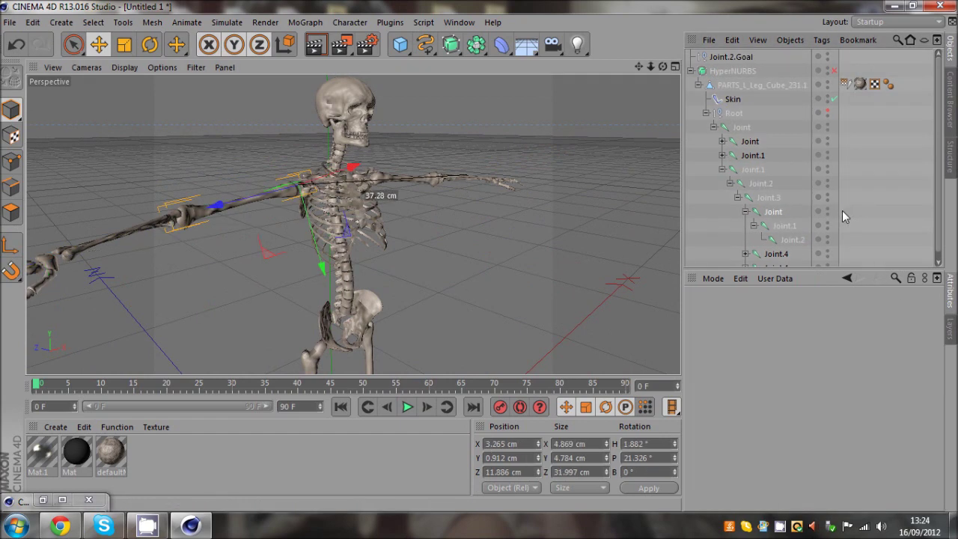
click(730, 57)
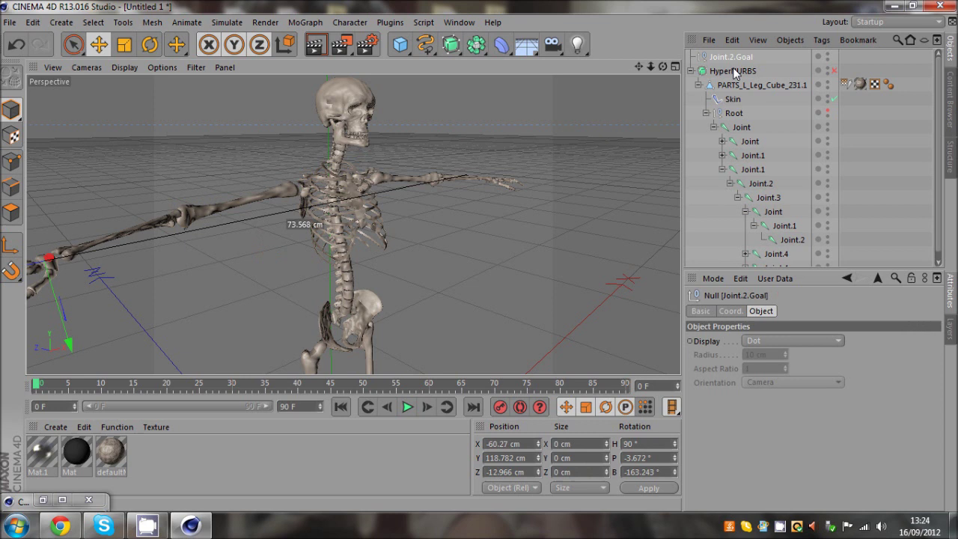
key(Delete)
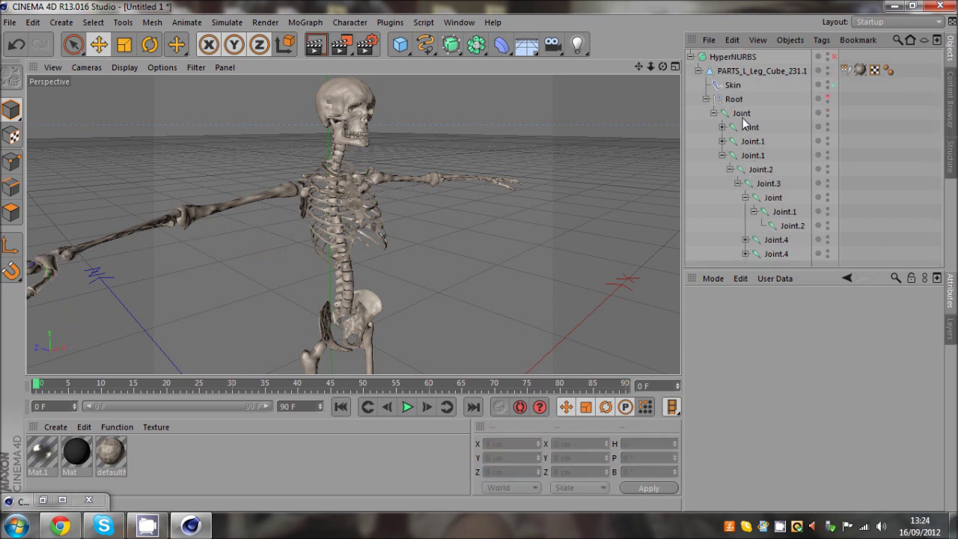
Select the arm joints Joint, Joint.1 and Joint.2 again and create an IK chain for them
click(771, 199)
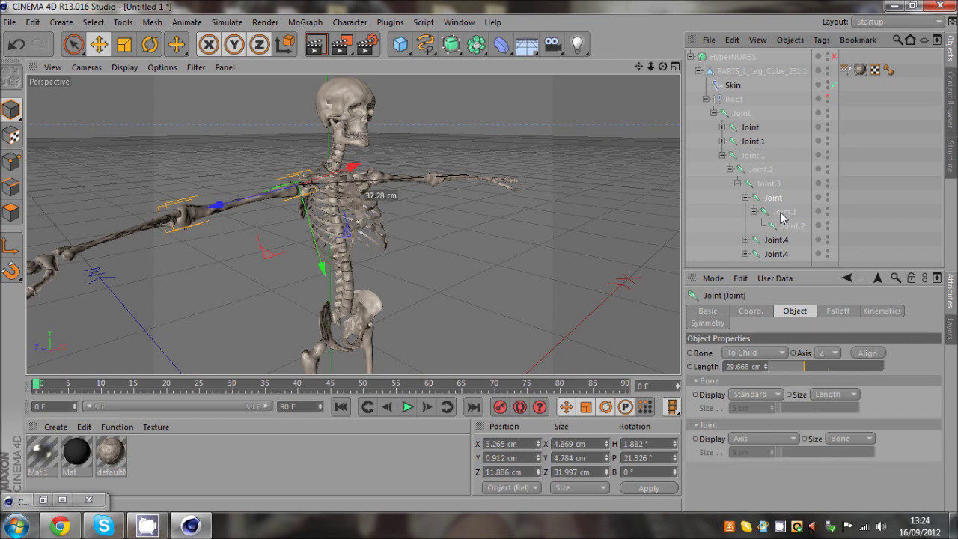
ctrl+click(780, 214)
ctrl+click(787, 226)
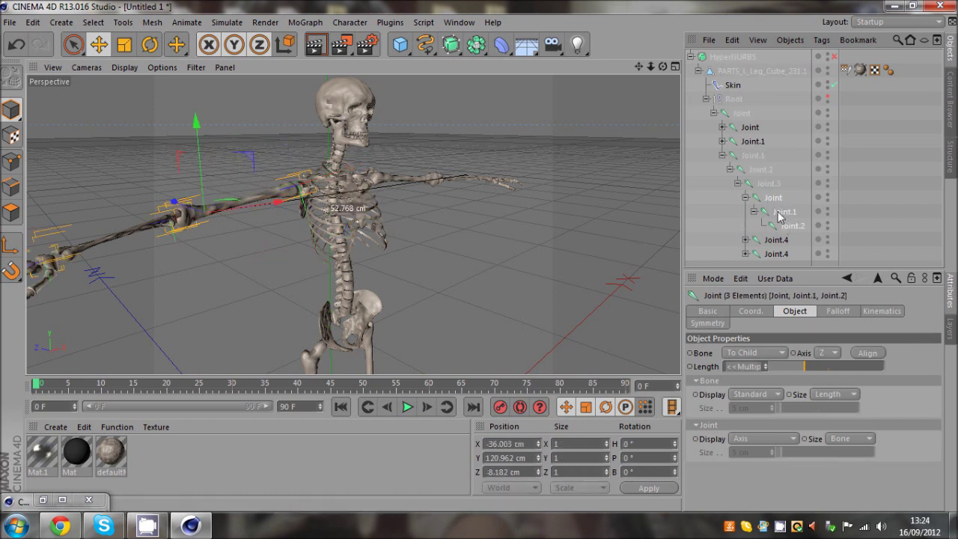
drag(662, 68, 249, 54)
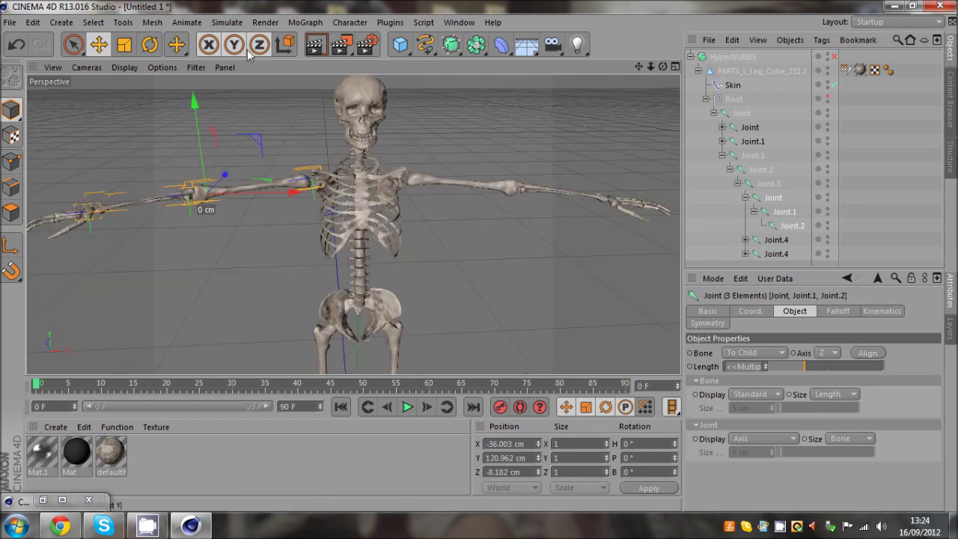
click(349, 22)
mouse_move(363, 57)
click(449, 59)
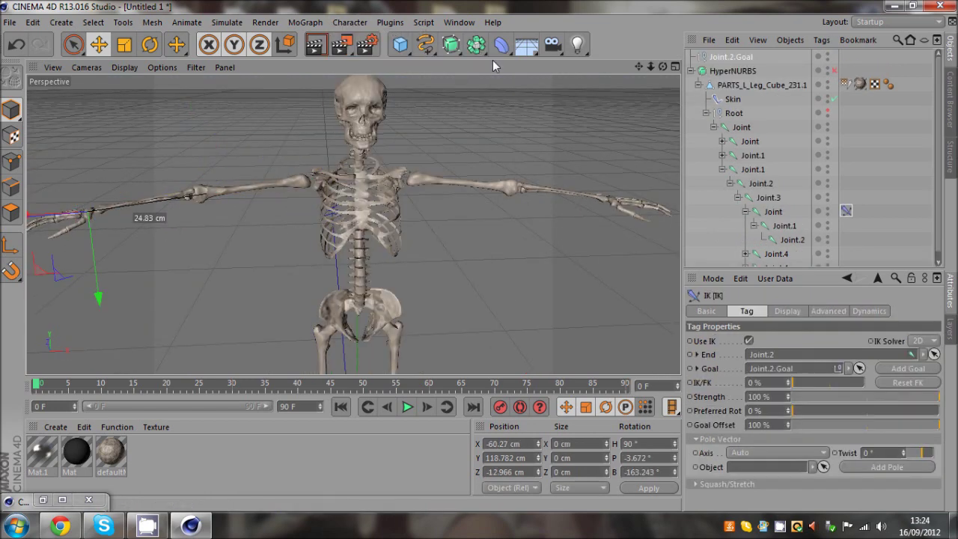
Add a null object named controls and make Joint.2.Goal its child
drag(650, 65, 452, 264)
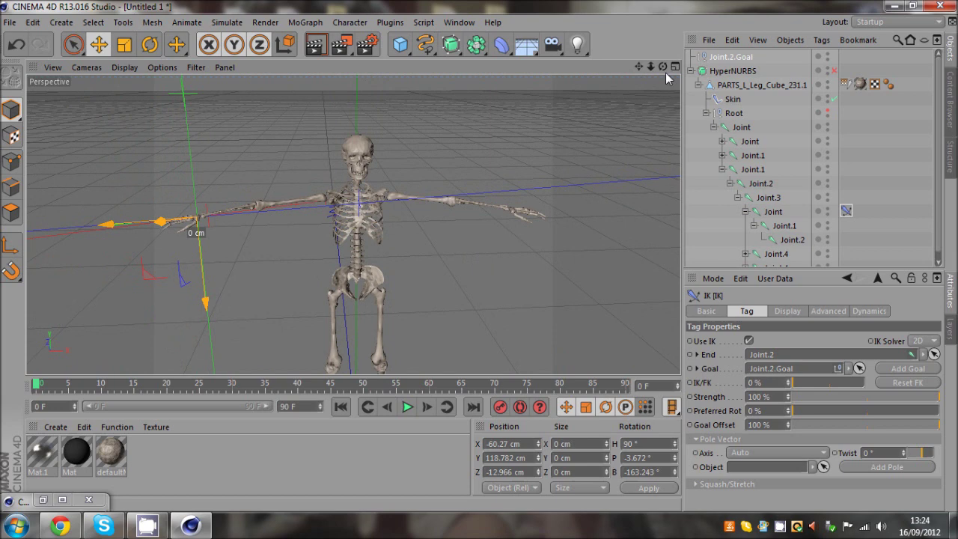
drag(410, 53, 441, 57)
double_click(709, 60)
text(cor)
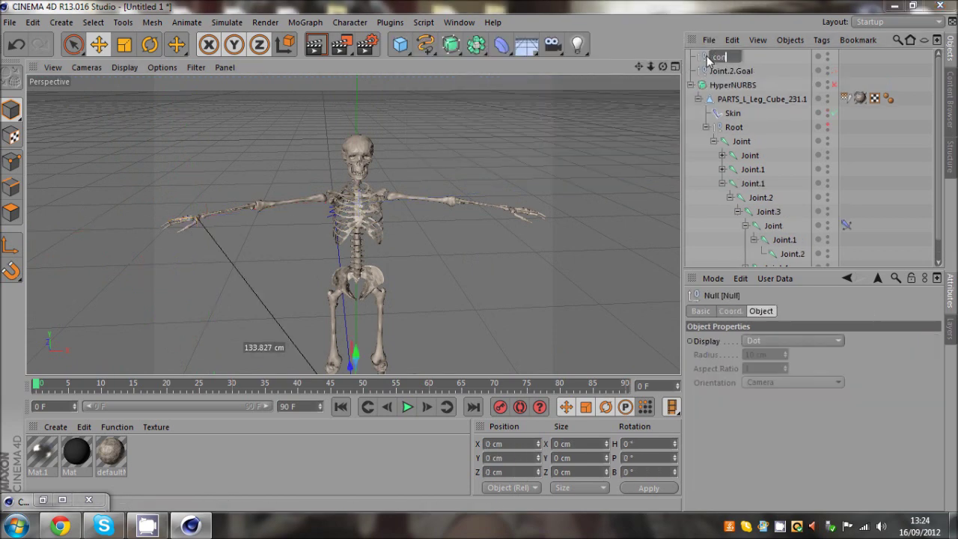
key(Return)
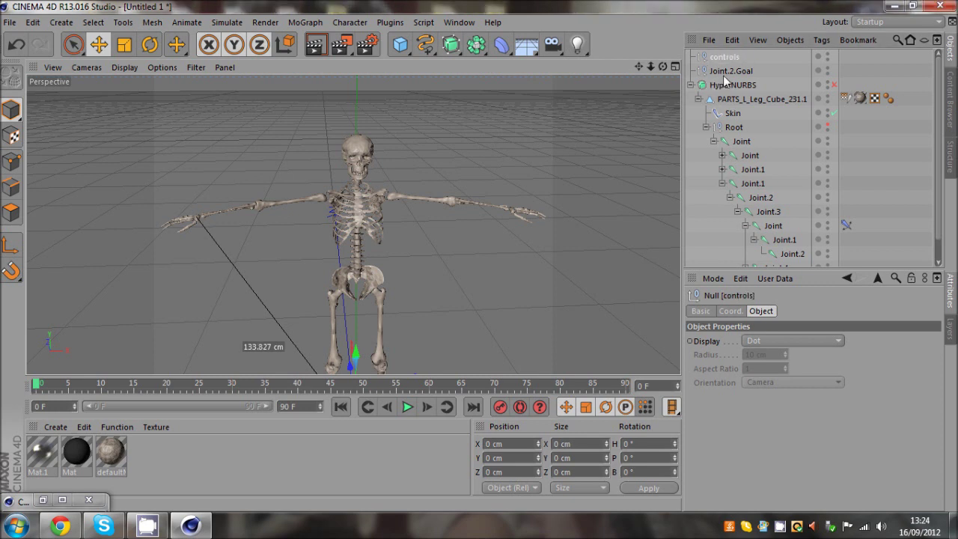
drag(728, 60, 728, 59)
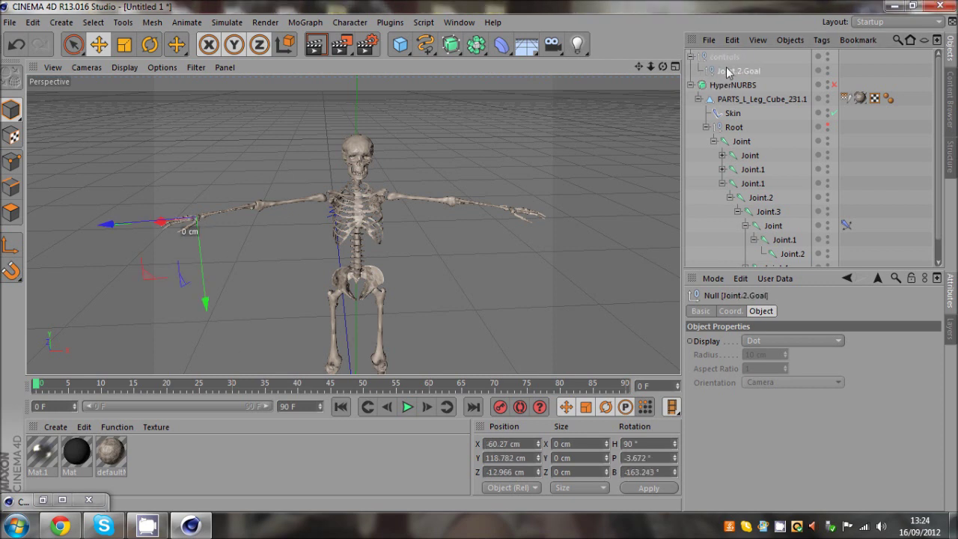
Rename Joint.2.Goal as right arm and make the controls null a child of the PARTS_L_Leg_Cube_231.1 mesh
double_click(737, 71)
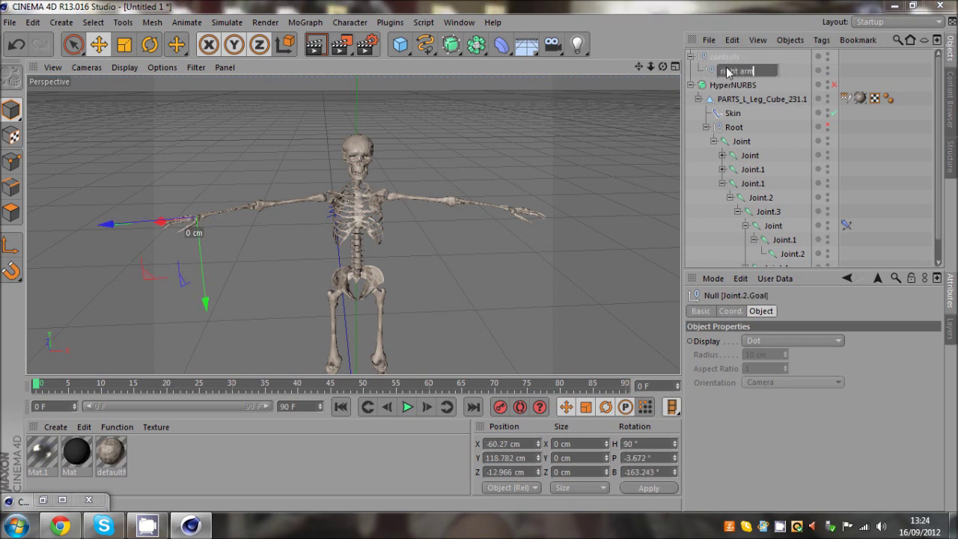
key(Return)
click(720, 58)
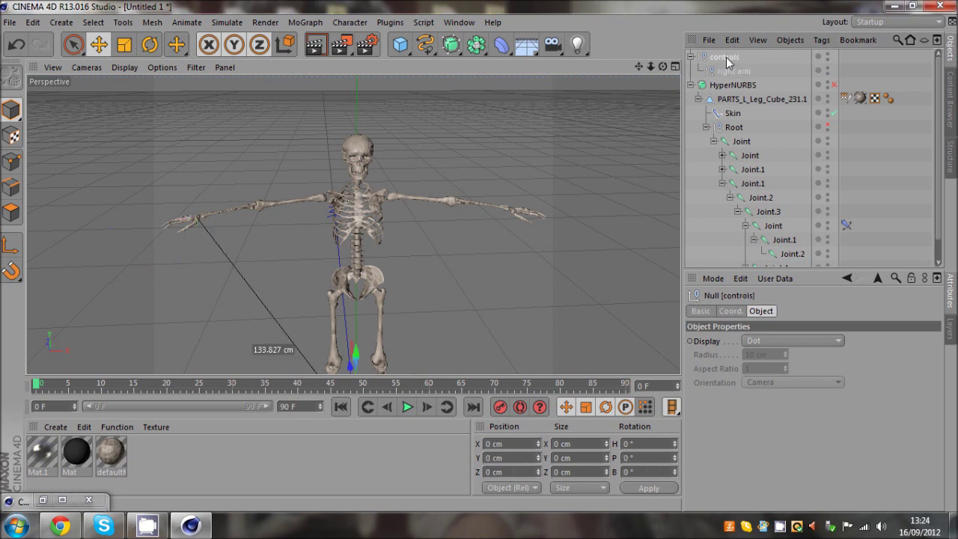
drag(731, 105, 731, 105)
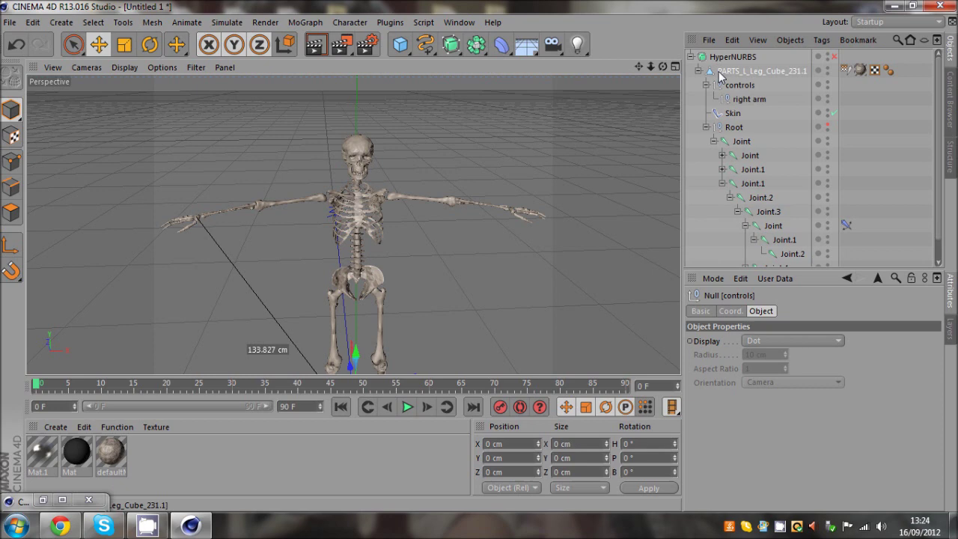
Move the right arm null inward toward the ribcage to bend the skeleton's arm at the elbow
click(723, 71)
click(741, 99)
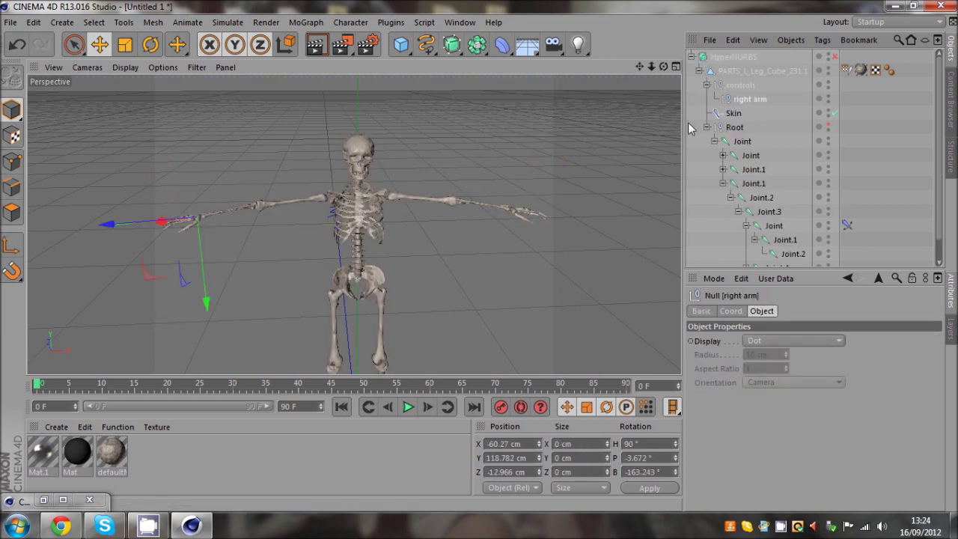
drag(187, 272, 270, 244)
Rotate the elbow joint Joint.1 by about 6.7° around its own axis
click(785, 240)
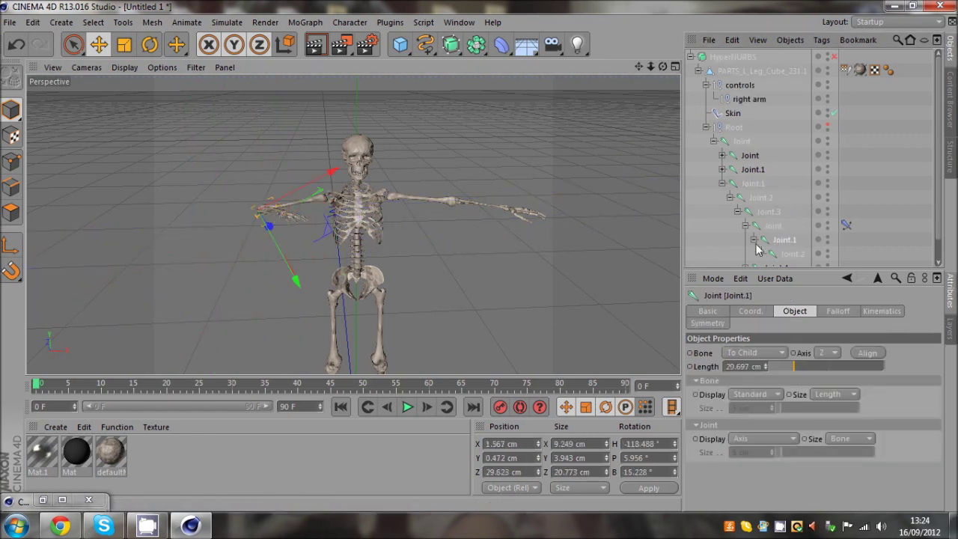
scroll(259, 187, up, 6)
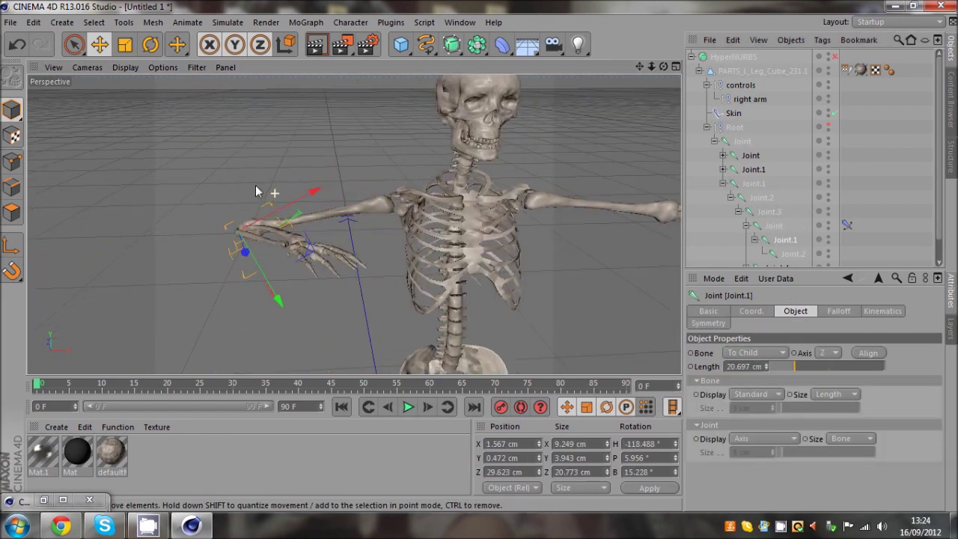
click(150, 45)
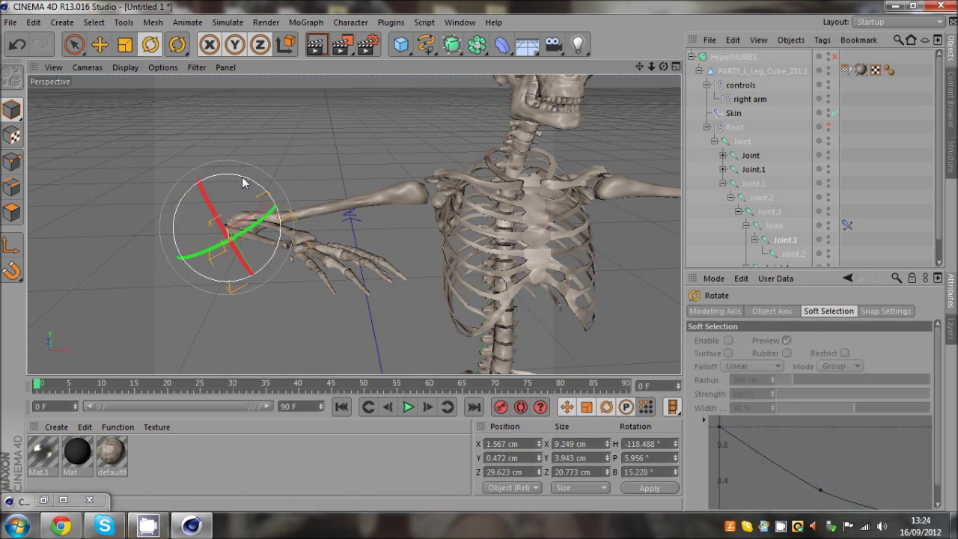
drag(245, 184, 241, 150)
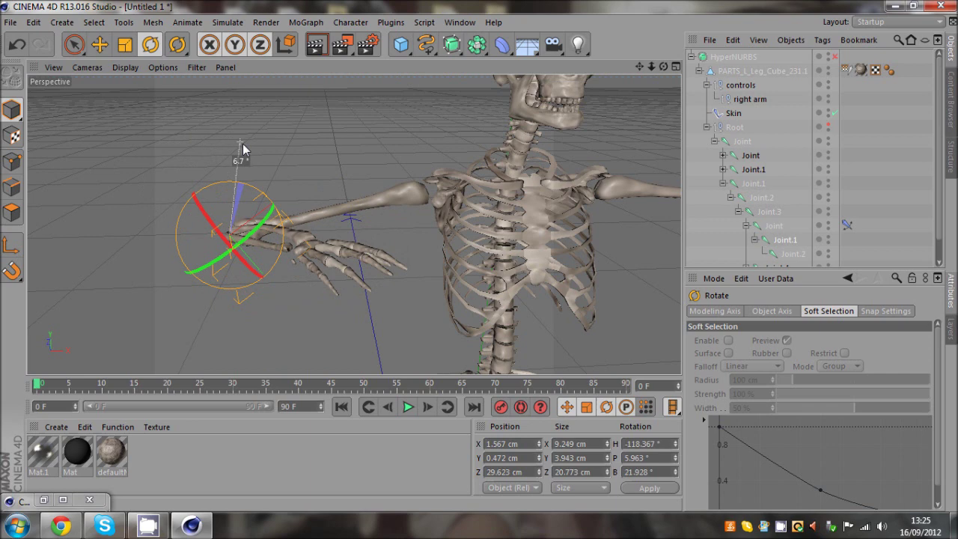
Move the right arm null up and back to raise the forearm, then try rotating it and undo the rotation
click(738, 101)
click(104, 45)
drag(375, 298, 260, 171)
key(r)
key(ctrl+z)
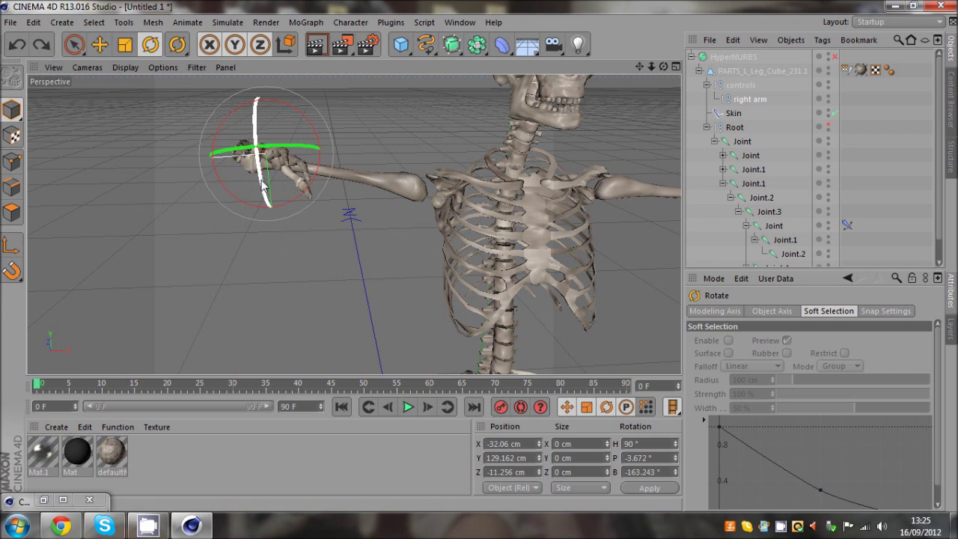
Delete the HyperNURBS object with the whole hand-made skeleton rig
scroll(397, 153, down, 7)
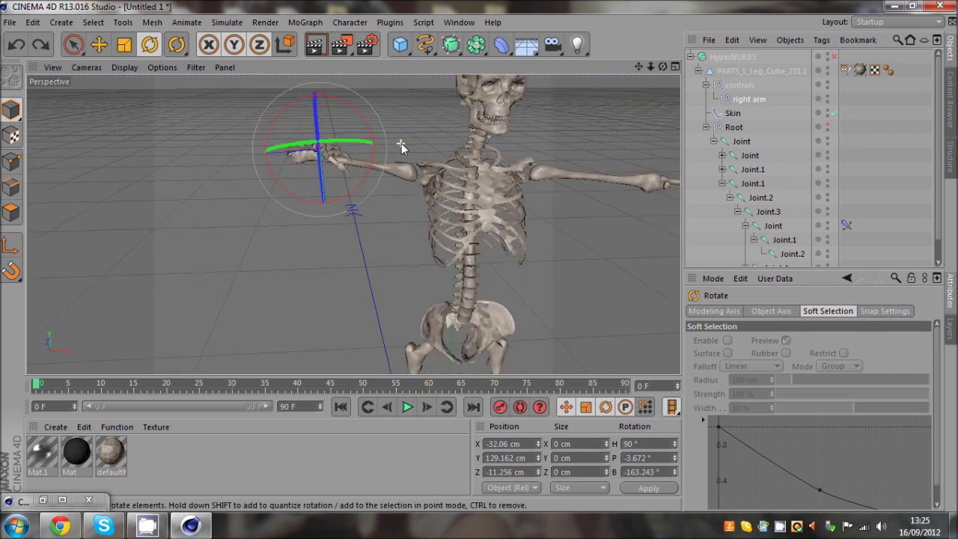
click(690, 57)
click(708, 55)
key(Delete)
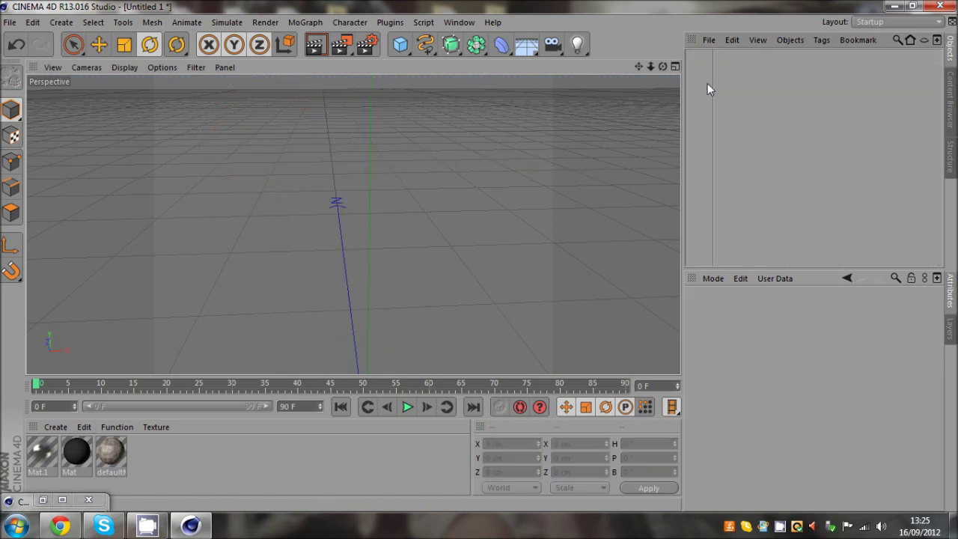
Load the CA Builder (biped - Rigged Skeleton).c4d preset from the Studio Character content library into the scene
click(32, 499)
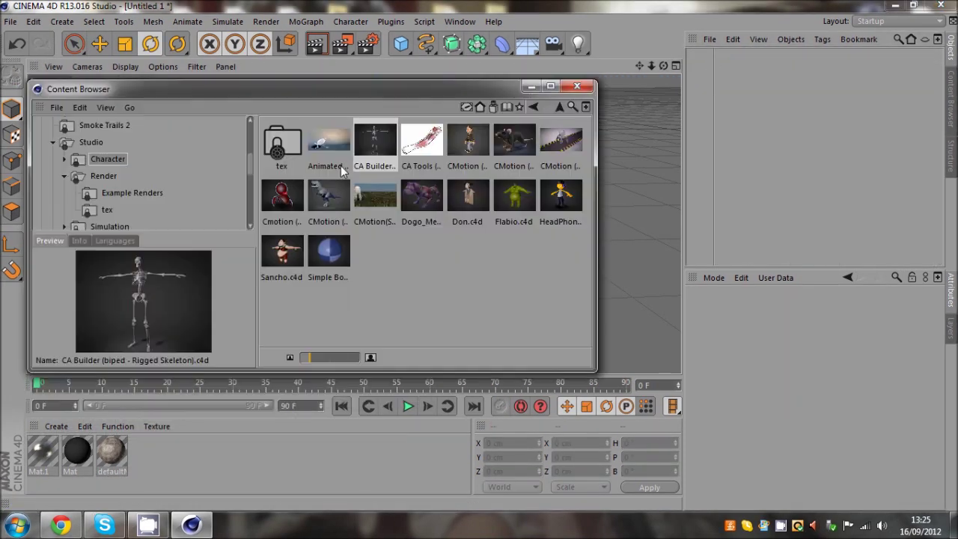
double_click(386, 144)
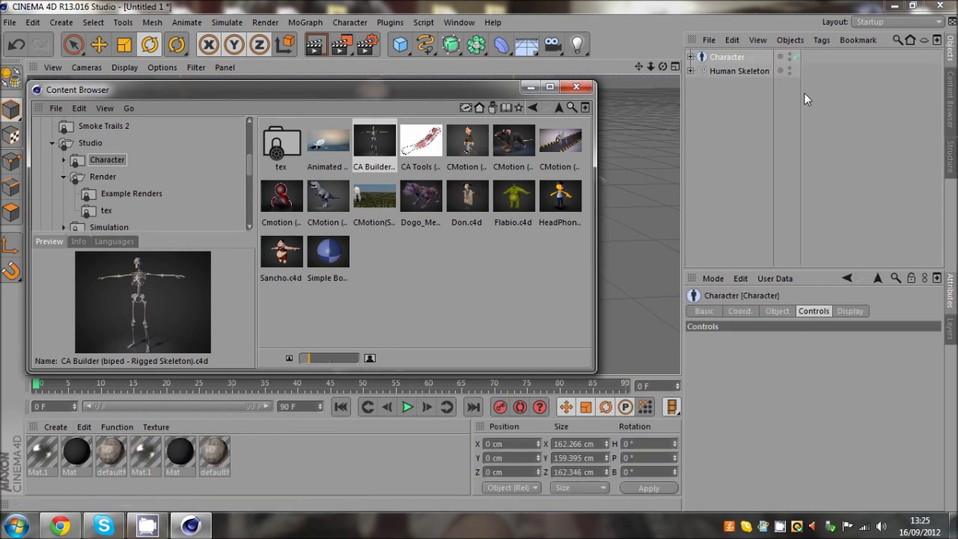
click(531, 87)
click(729, 120)
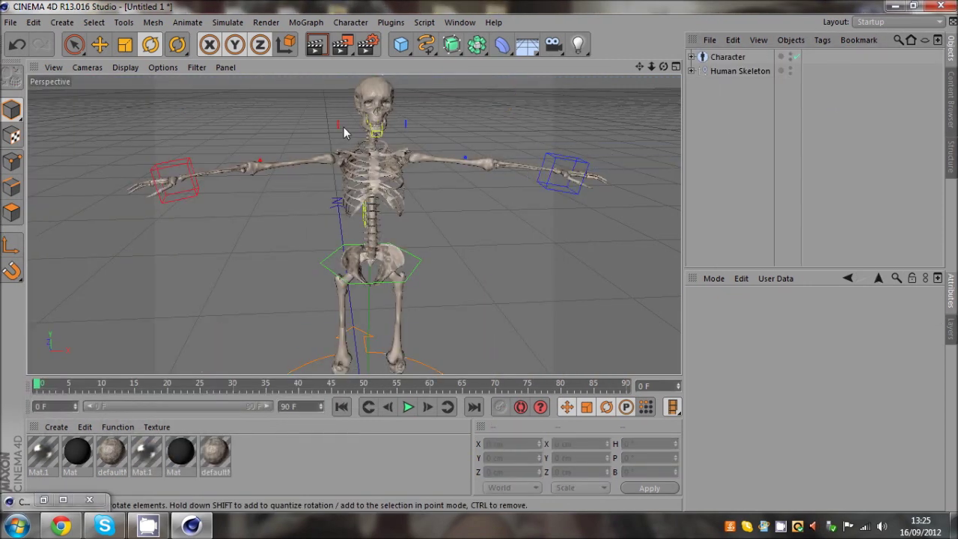
Try opening the mouth by rotating the preset rig's Jaw controller, and undo the rotation
scroll(283, 124, up, 8)
scroll(311, 219, down, 3)
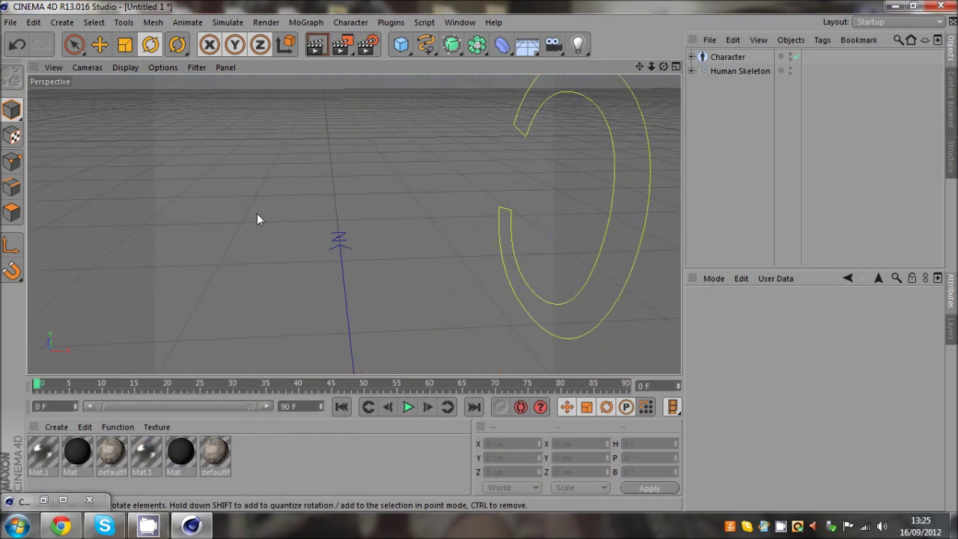
scroll(281, 90, down, 1)
scroll(479, 255, up, 10)
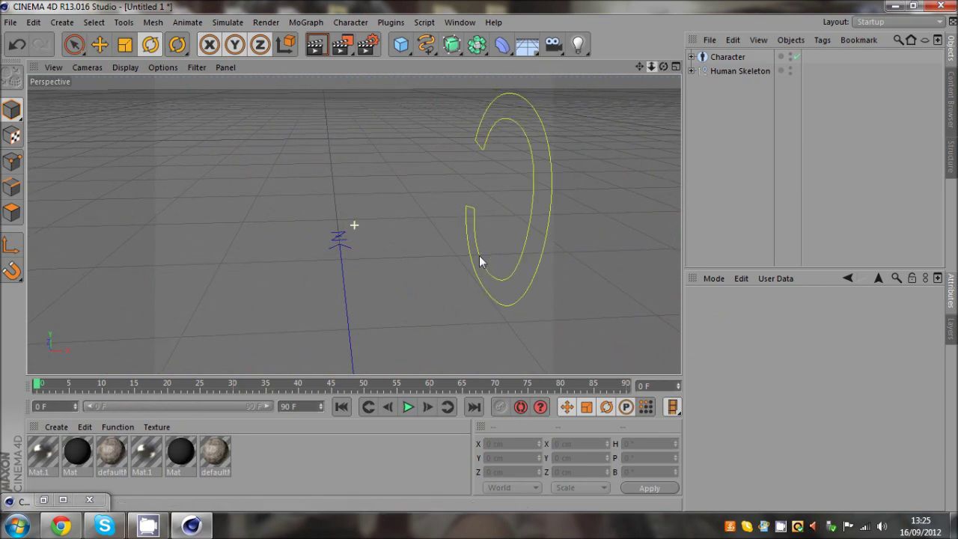
scroll(471, 262, up, 2)
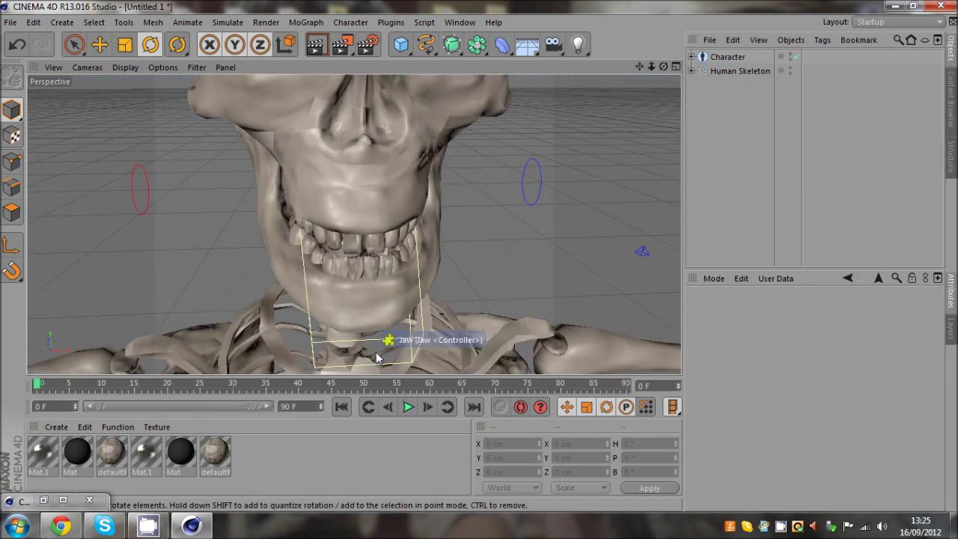
click(380, 335)
scroll(378, 330, up, 2)
click(378, 331)
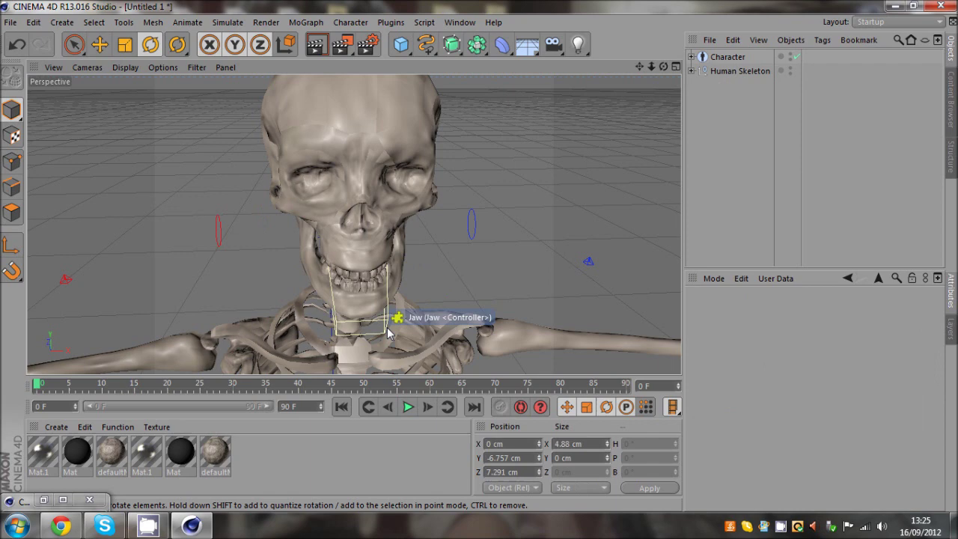
mouse_move(351, 181)
mouse_down()
mouse_move(359, 217)
mouse_move(352, 185)
mouse_move(355, 196)
mouse_up()
drag(663, 67, 480, 261)
key(ctrl+z)
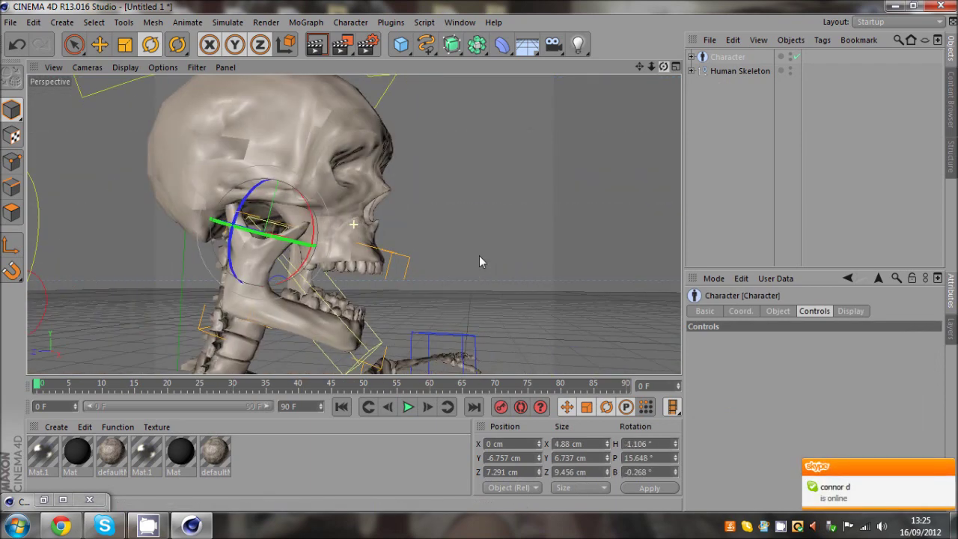
drag(309, 209, 334, 205)
key(ctrl+z)
drag(665, 67, 480, 259)
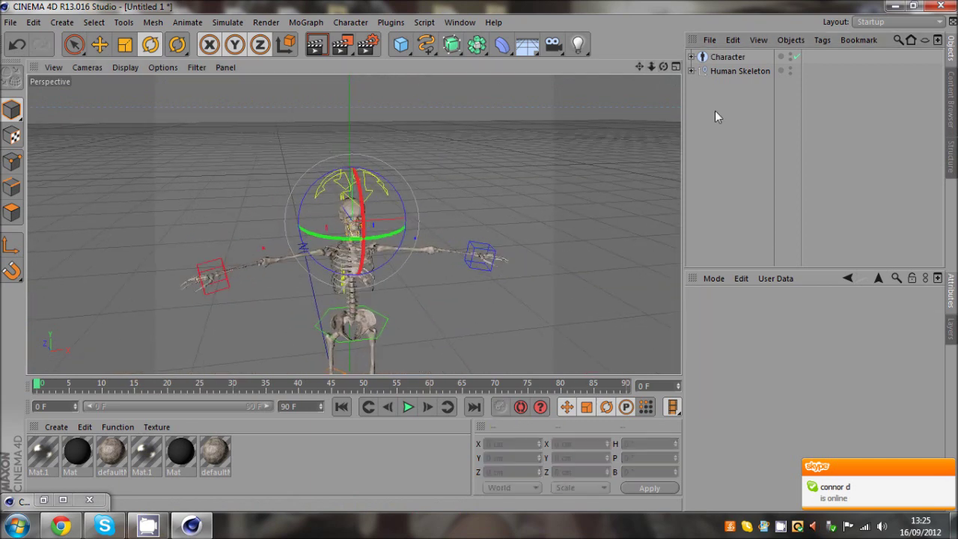
click(385, 266)
Delete the Character object so that only Human Skeleton remains, and show the skeleton from the front
click(727, 57)
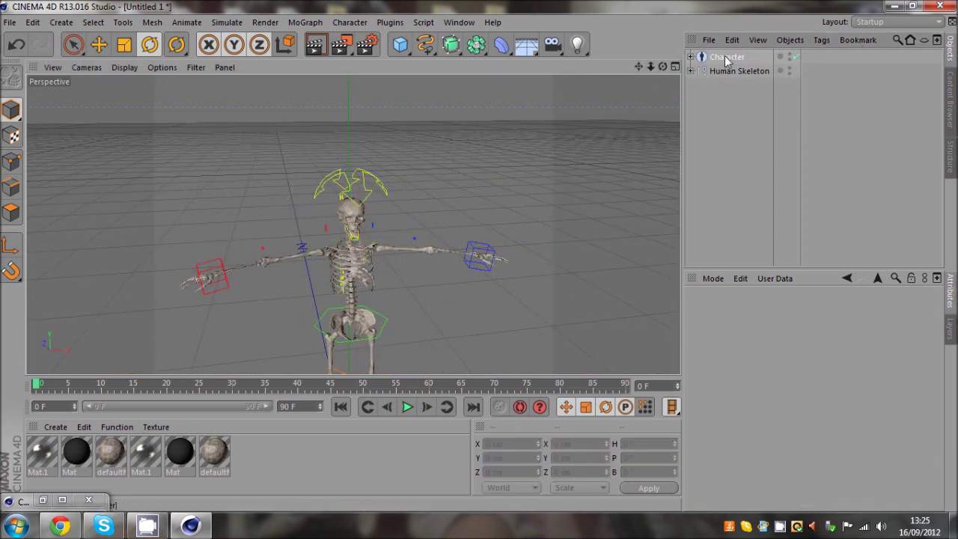
key(Delete)
drag(663, 68, 482, 250)
drag(633, 63, 478, 256)
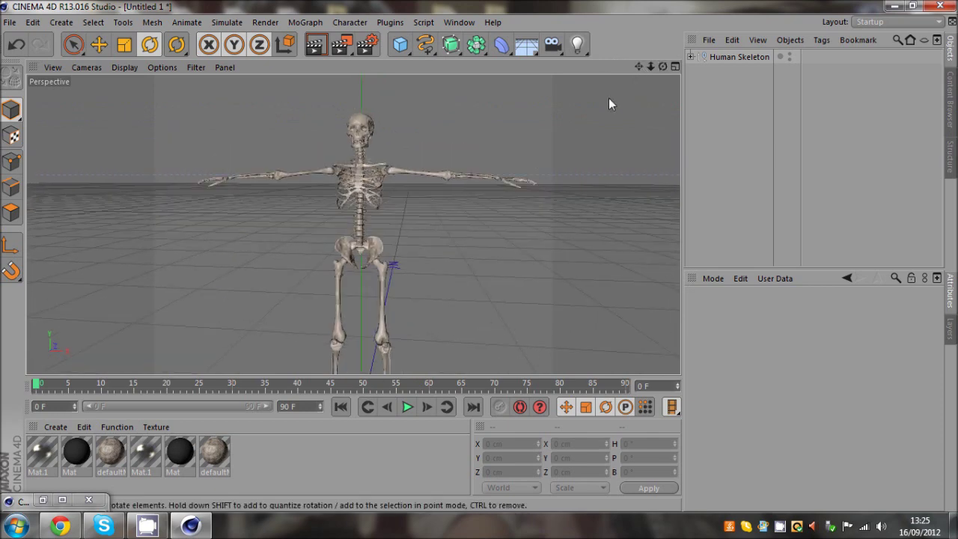